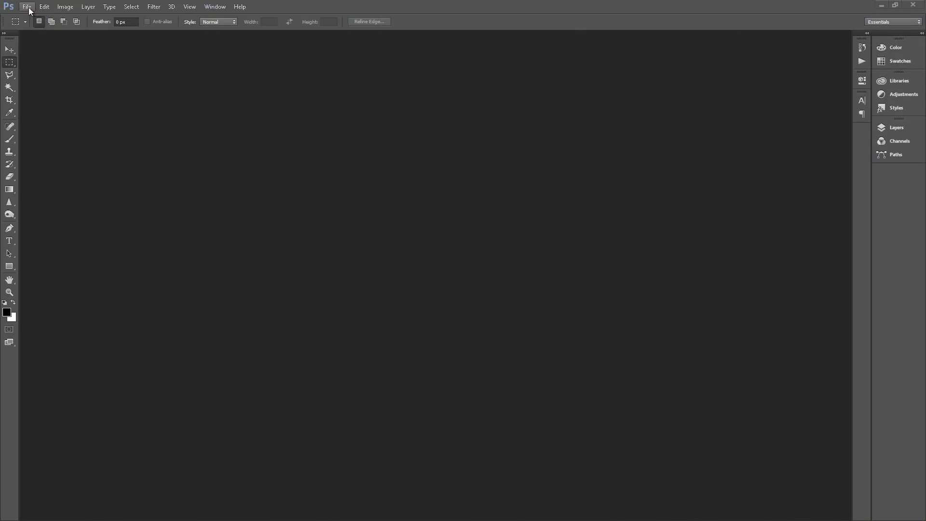
{"action": "left_click", "coordinate": [28, 7]}
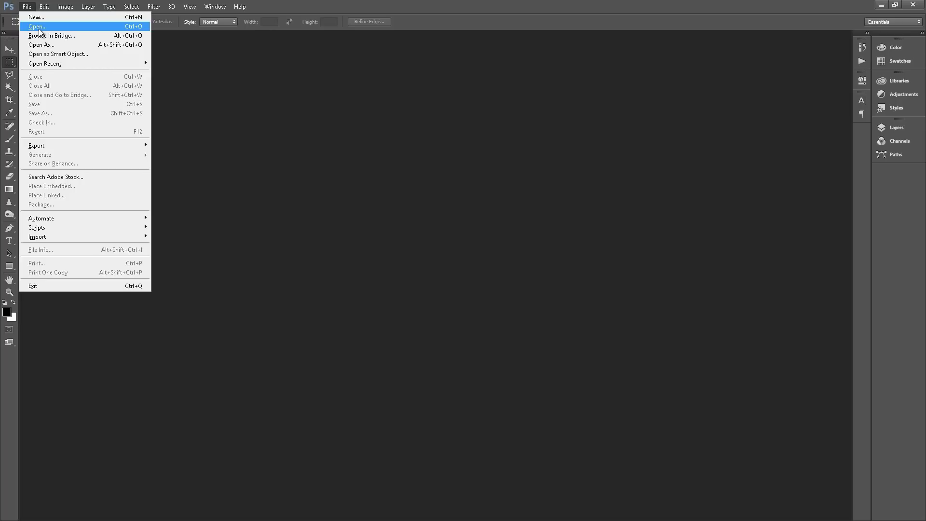
{"action": "left_click", "coordinate": [38, 28]}
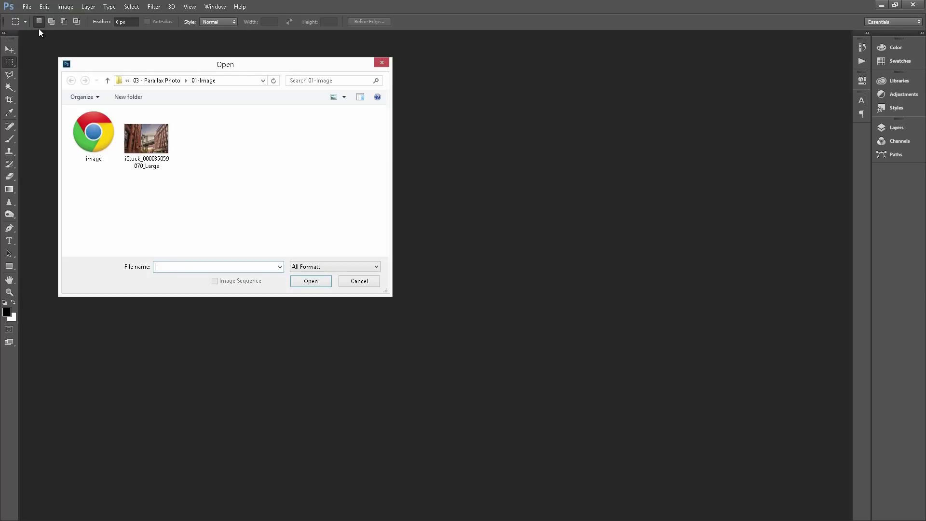
{"action": "left_click", "coordinate": [145, 138]}
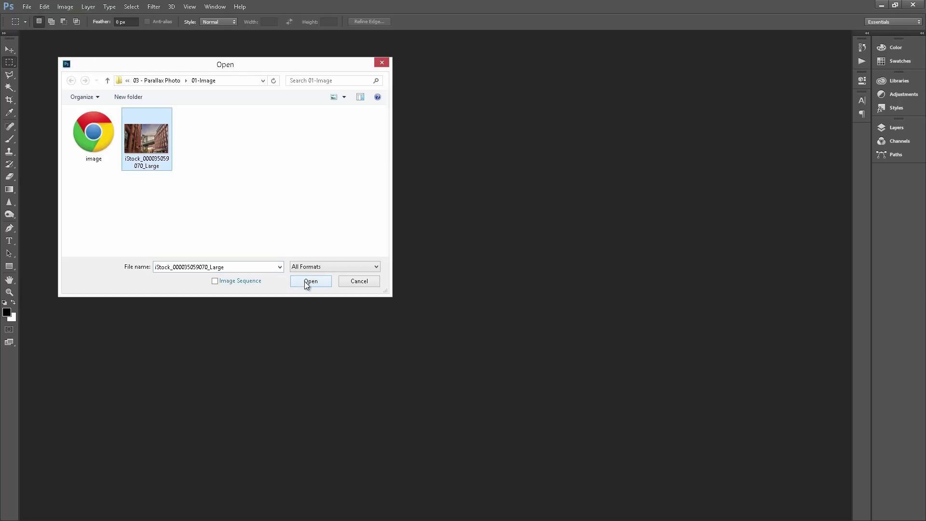
{"action": "left_click", "coordinate": [309, 281]}
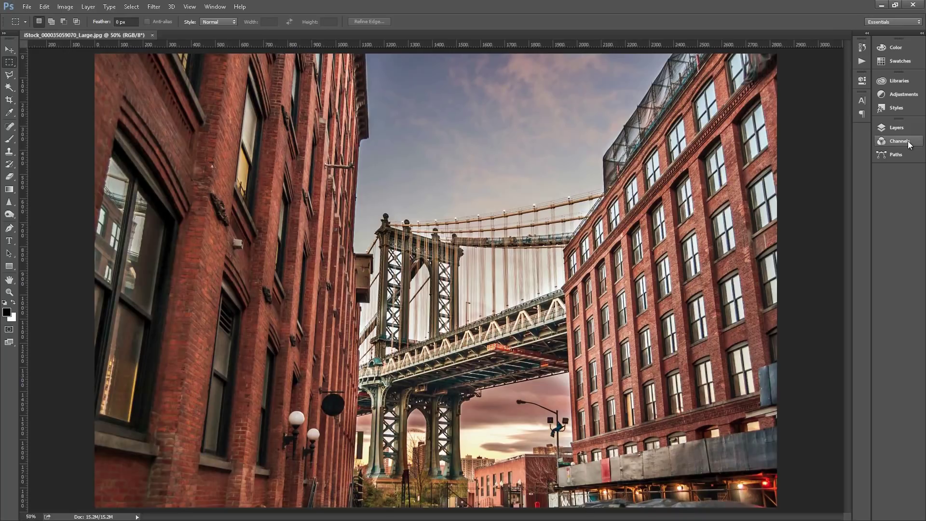
Step: Convert the locked Background into a regular layer with the default name, and duplicate it twice
{"action": "left_click", "coordinate": [899, 129]}
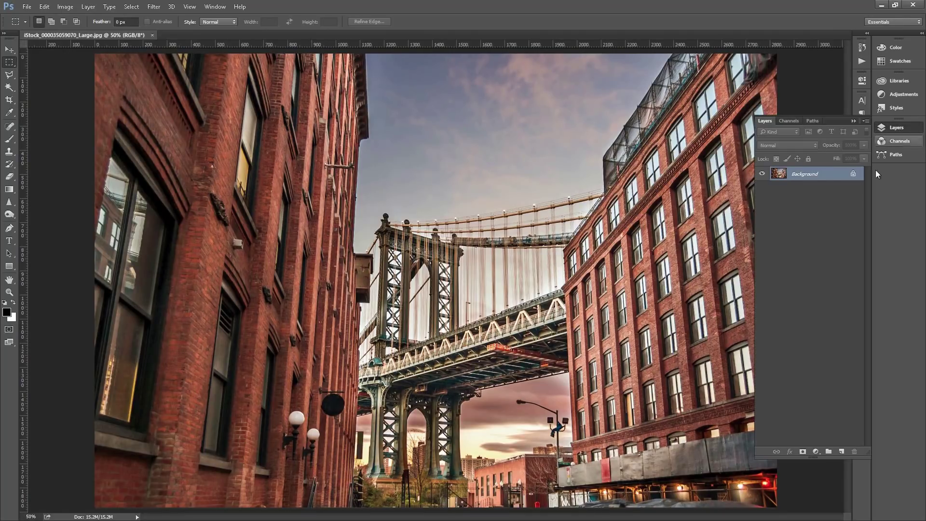
{"action": "double_click", "coordinate": [834, 176]}
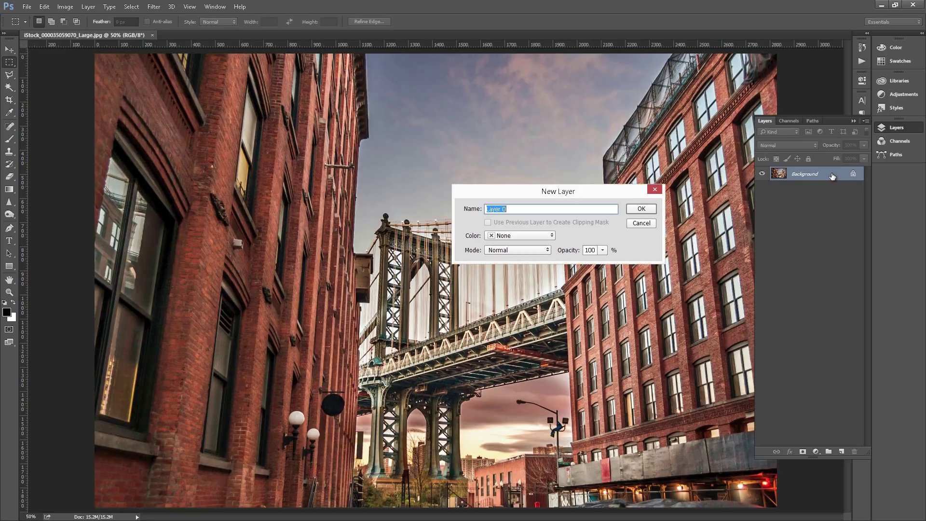
{"action": "left_click", "coordinate": [642, 209]}
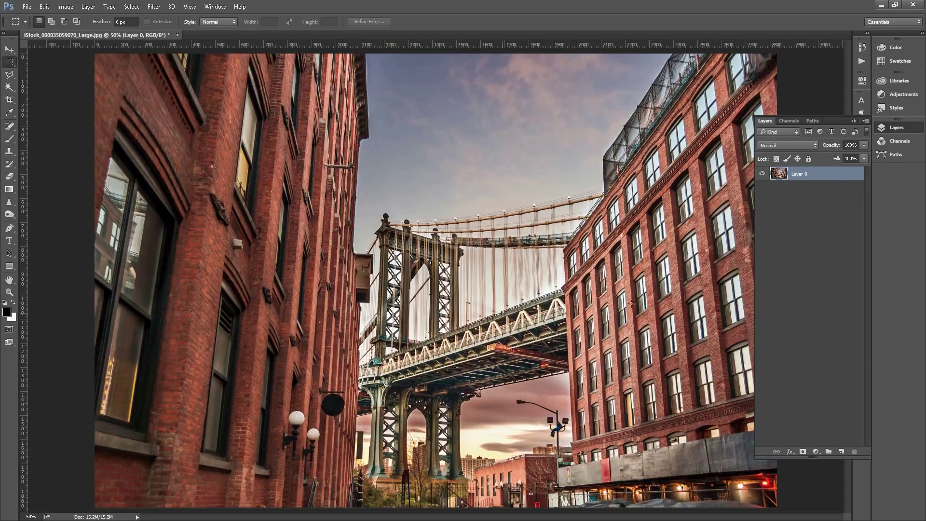
{"action": "left_click_drag", "start_coordinate": [799, 279], "coordinate": [842, 451]}
{"action": "left_click_drag", "start_coordinate": [782, 173], "coordinate": [842, 452]}
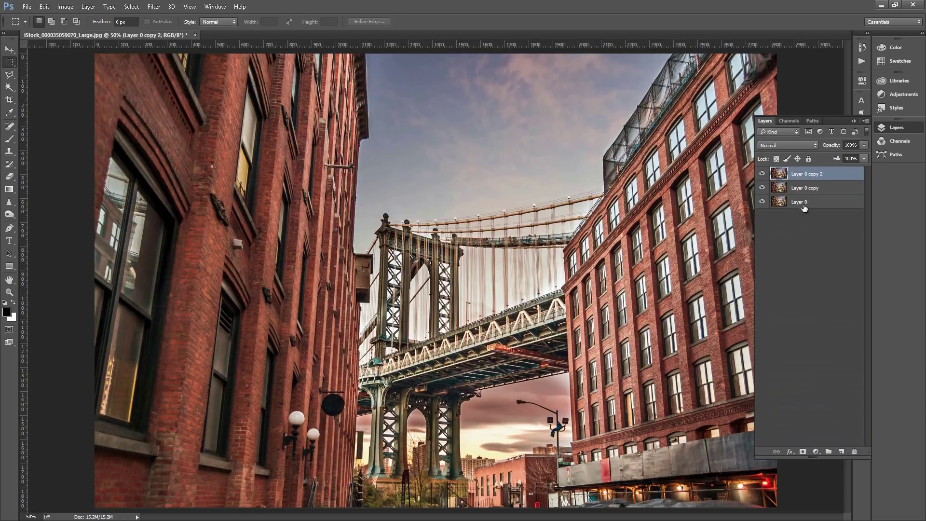
Step: Rename the three layers, from the lowest to the uppermost, as Background, Left and Right
{"action": "double_click", "coordinate": [801, 203]}
{"action": "type", "text": "Bac"}
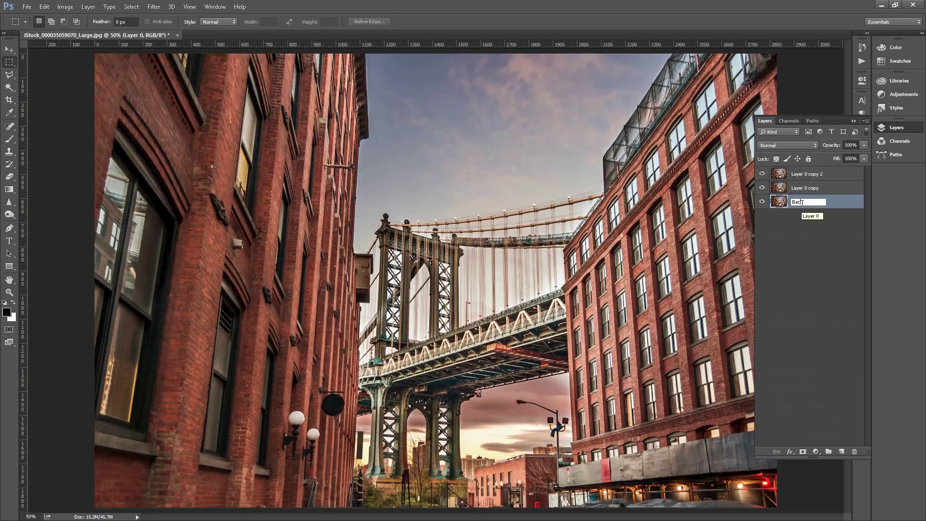
{"action": "type", "text": "kground"}
{"action": "key", "text": "Return"}
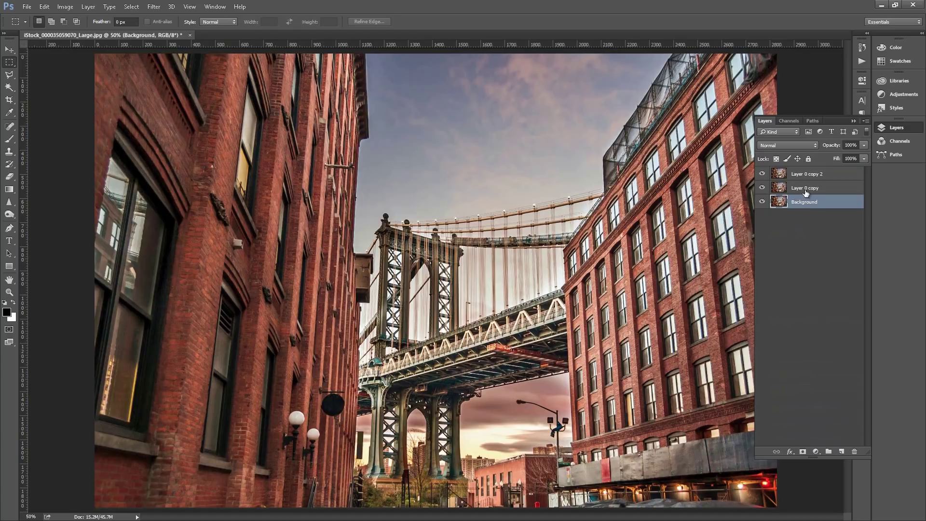
{"action": "double_click", "coordinate": [812, 189]}
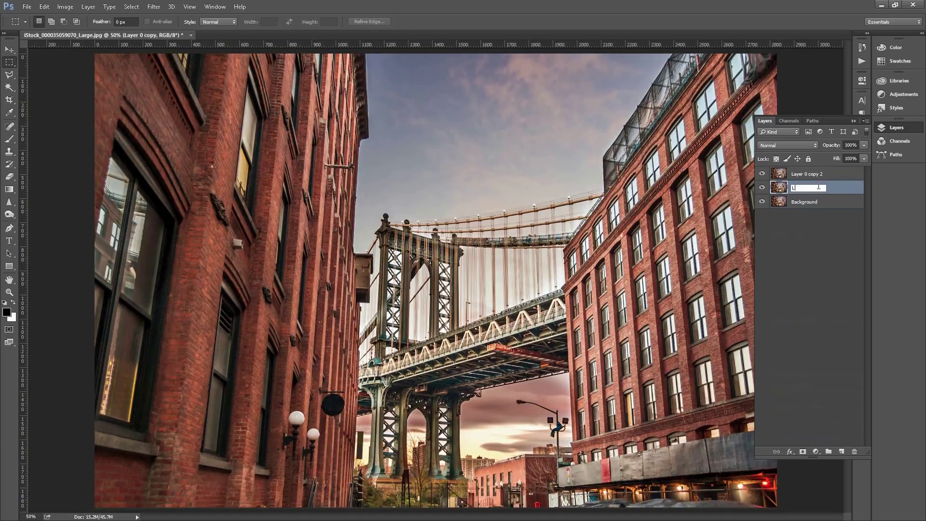
{"action": "type", "text": "Left"}
{"action": "key", "text": "Return"}
{"action": "double_click", "coordinate": [817, 174]}
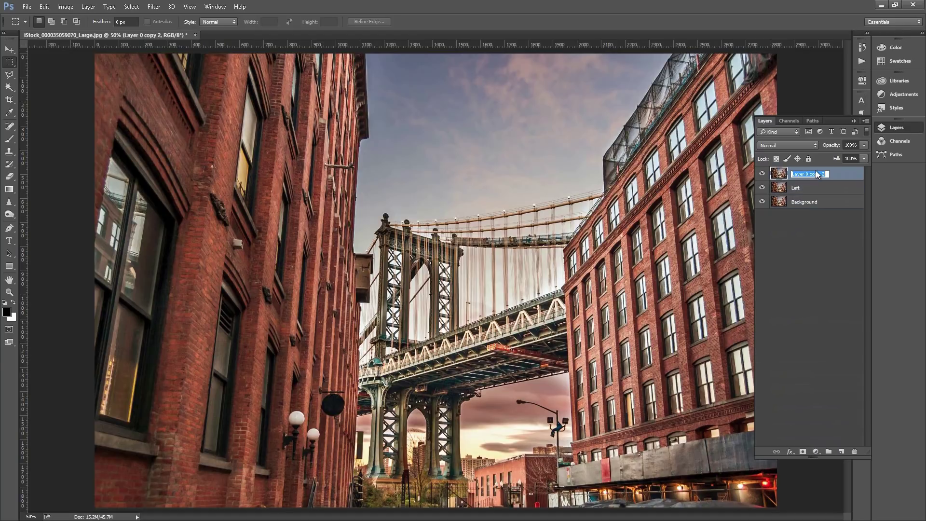
{"action": "key", "text": "Return"}
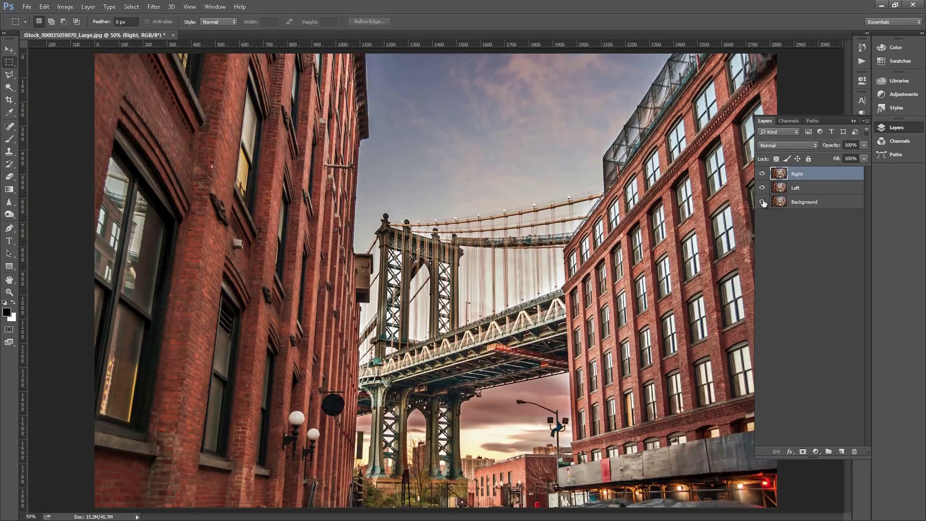
Step: Hide the Right and Background layers and add a layer mask to the Left layer
{"action": "left_click", "coordinate": [762, 174]}
{"action": "left_click", "coordinate": [820, 188]}
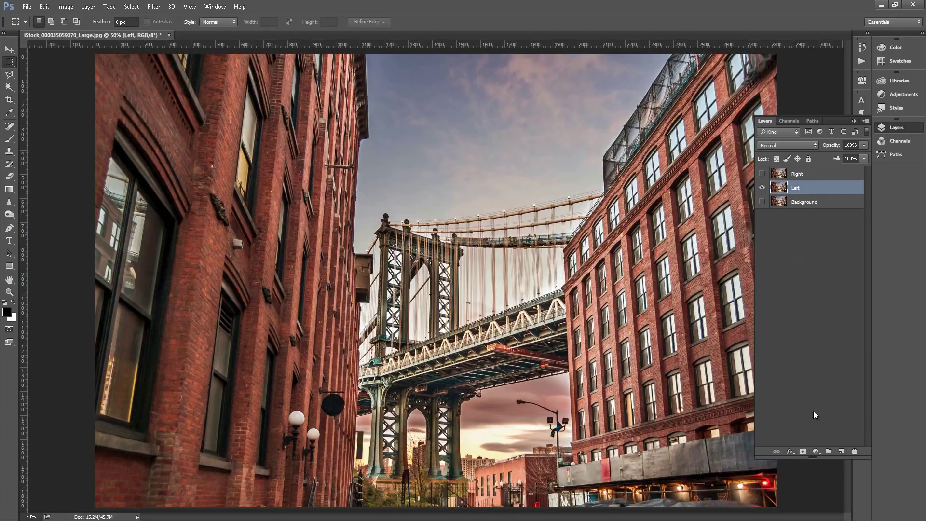
{"action": "left_click", "coordinate": [803, 452]}
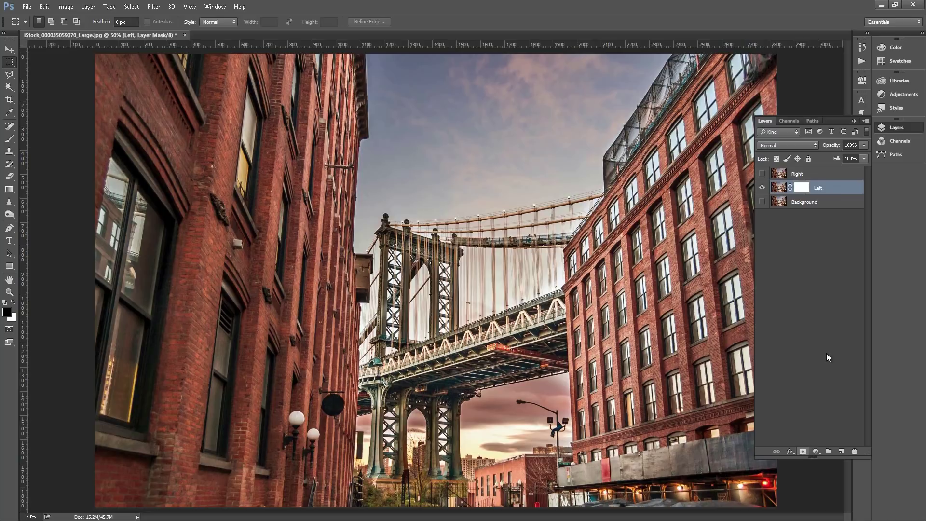
Step: Set the Brush to 403 px and 100% hardness, testing it with a black dab on the Left mask over the sky
{"action": "left_click", "coordinate": [10, 140]}
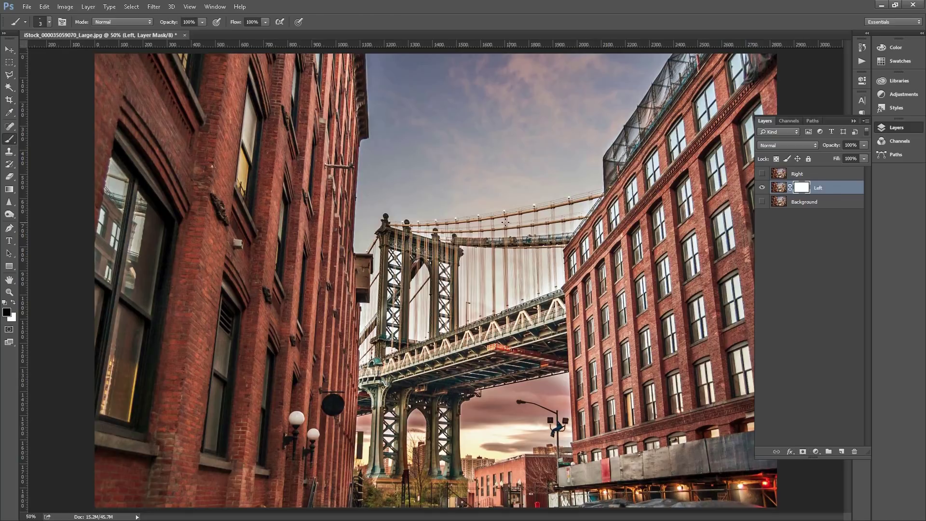
{"action": "right_click", "coordinate": [447, 193]}
{"action": "left_click_drag", "start_coordinate": [504, 216], "coordinate": [559, 216]}
{"action": "left_click", "coordinate": [511, 146]}
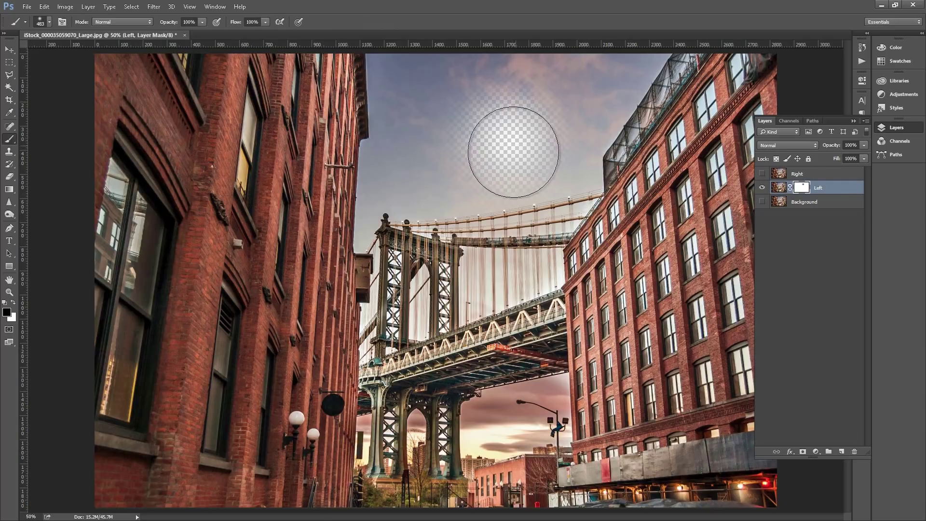
{"action": "right_click", "coordinate": [519, 152]}
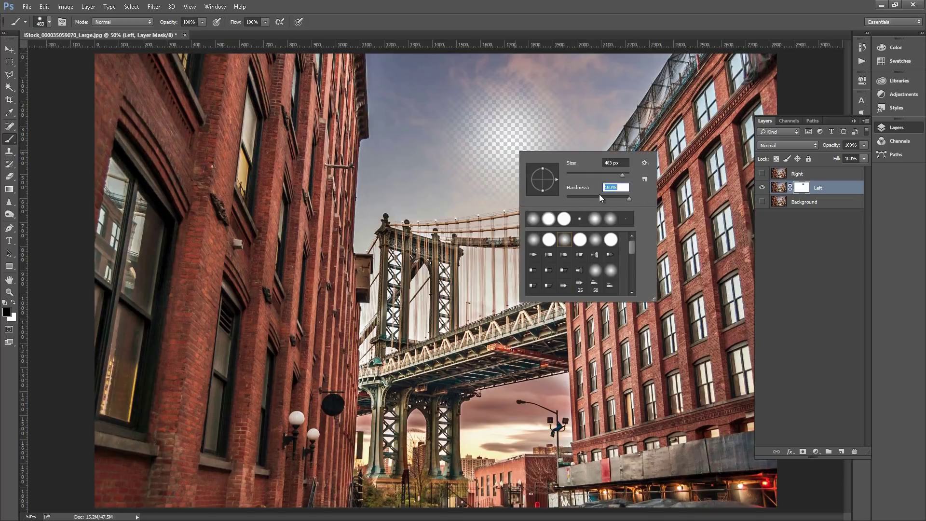
Step: Paint black on the Left mask to hide the right building, the sky and most of the bridge
{"action": "mouse_move", "coordinate": [510, 95]}
{"action": "left_mouse_down"}
{"action": "mouse_move", "coordinate": [528, 265]}
{"action": "mouse_move", "coordinate": [699, 68]}
{"action": "mouse_move", "coordinate": [743, 67]}
{"action": "mouse_move", "coordinate": [709, 516]}
{"action": "mouse_move", "coordinate": [715, 442]}
{"action": "mouse_move", "coordinate": [678, 482]}
{"action": "left_mouse_up"}
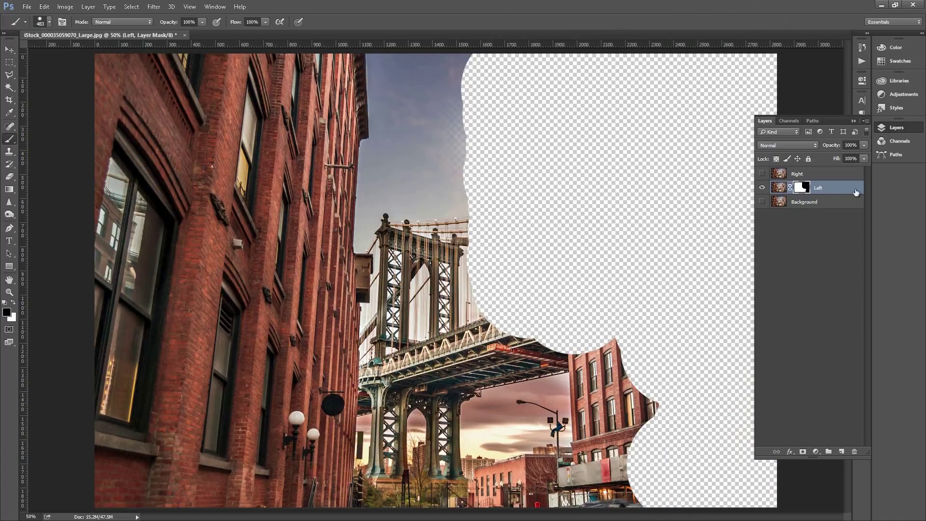
{"action": "left_click", "coordinate": [900, 130]}
{"action": "mouse_move", "coordinate": [647, 347]}
{"action": "left_mouse_down"}
{"action": "mouse_move", "coordinate": [642, 385]}
{"action": "mouse_move", "coordinate": [568, 505]}
{"action": "mouse_move", "coordinate": [562, 283]}
{"action": "mouse_move", "coordinate": [538, 338]}
{"action": "mouse_move", "coordinate": [499, 520]}
{"action": "mouse_move", "coordinate": [475, 334]}
{"action": "mouse_move", "coordinate": [478, 73]}
{"action": "mouse_move", "coordinate": [455, 72]}
{"action": "mouse_move", "coordinate": [461, 512]}
{"action": "left_mouse_up"}
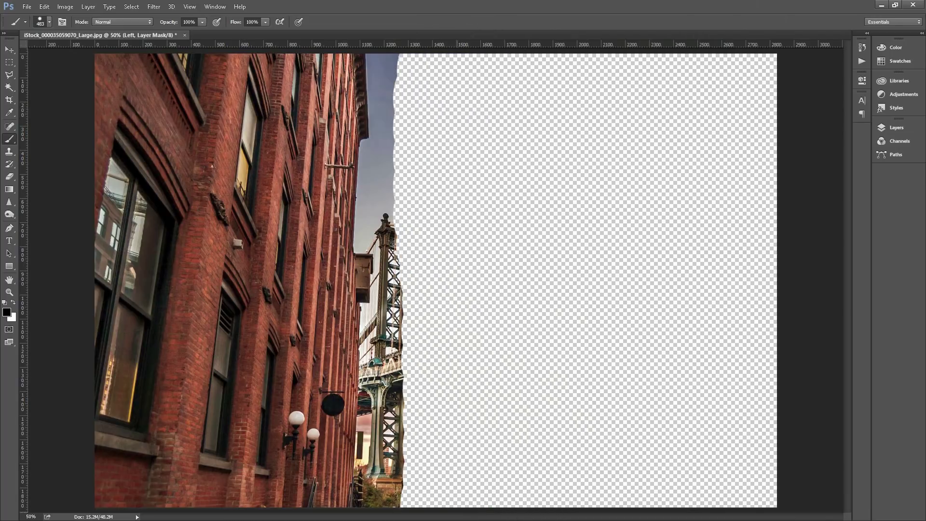
Step: Set the brush size to 191 px and mask out another strip of bridge and sky nearer the left building
{"action": "right_click", "coordinate": [490, 371]}
{"action": "left_click", "coordinate": [519, 393]}
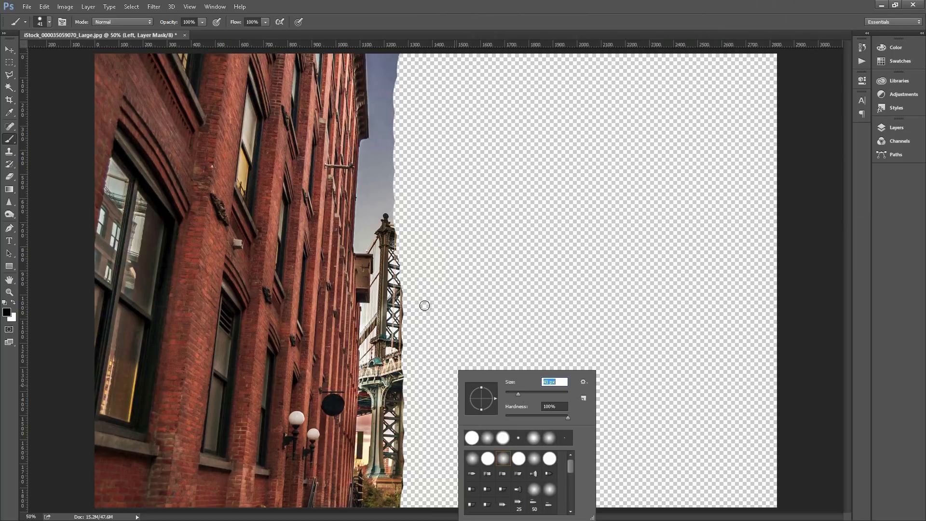
{"action": "left_click", "coordinate": [538, 393]}
{"action": "left_click_drag", "start_coordinate": [546, 393], "coordinate": [545, 392]}
{"action": "mouse_move", "coordinate": [414, 466]}
{"action": "left_mouse_down"}
{"action": "mouse_move", "coordinate": [405, 500]}
{"action": "mouse_move", "coordinate": [394, 287]}
{"action": "mouse_move", "coordinate": [405, 262]}
{"action": "mouse_move", "coordinate": [408, 100]}
{"action": "mouse_move", "coordinate": [398, 57]}
{"action": "mouse_move", "coordinate": [393, 77]}
{"action": "left_mouse_up"}
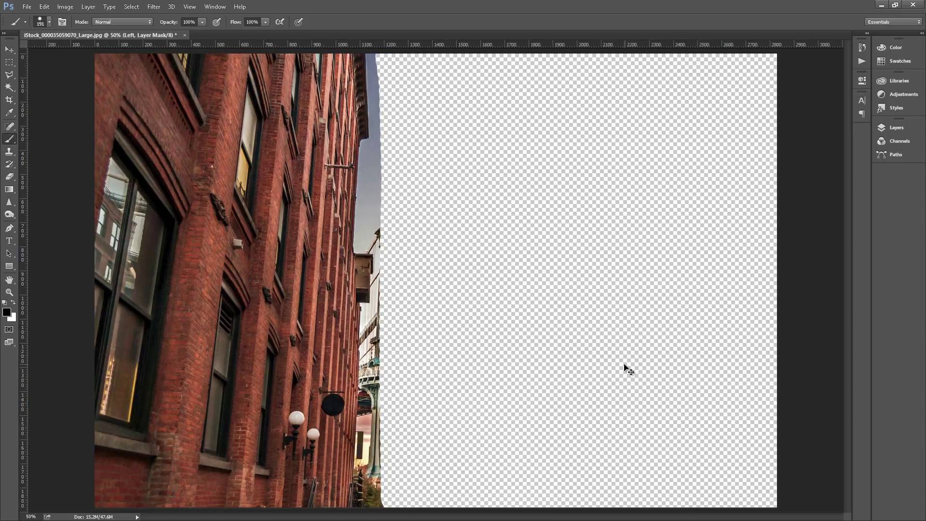
Step: Reduce the brush to 27 px and mask out the sky beside the upper cornice of the left building
{"action": "key", "text": "ctrl+plus"}
{"action": "key", "text": "ctrl+plus"}
{"action": "key", "text": "ctrl+plus"}
{"action": "left_click_drag", "start_coordinate": [331, 211], "coordinate": [418, 448]}
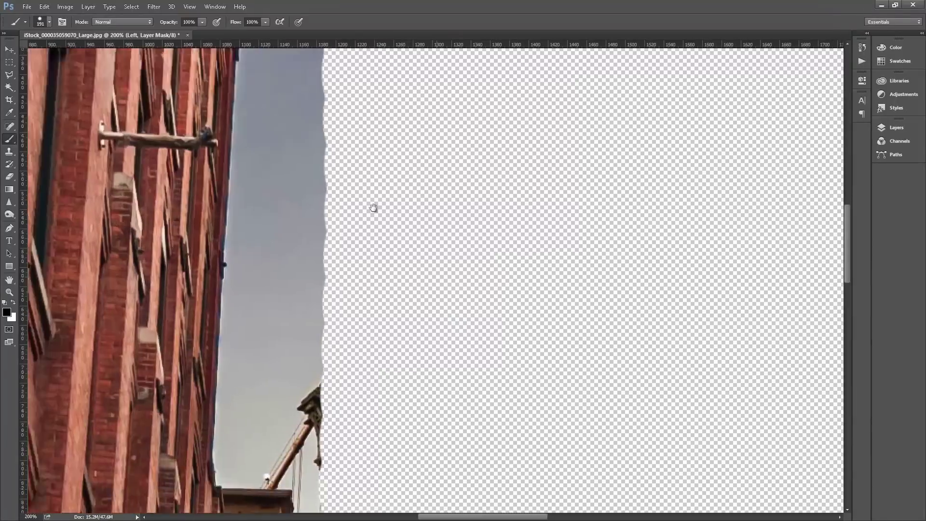
{"action": "mouse_move", "coordinate": [372, 209]}
{"action": "left_mouse_down"}
{"action": "mouse_move", "coordinate": [412, 414]}
{"action": "mouse_move", "coordinate": [477, 483]}
{"action": "left_mouse_up"}
{"action": "right_click", "coordinate": [494, 227]}
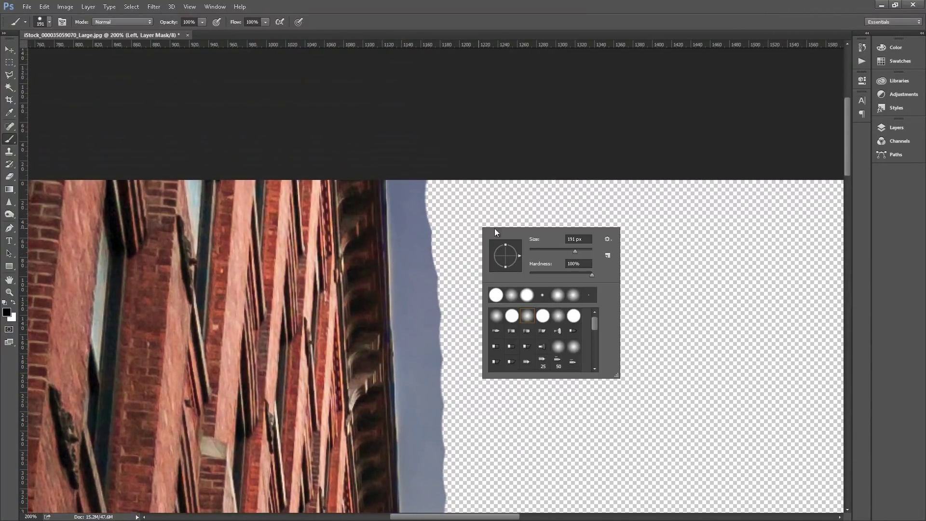
{"action": "left_click", "coordinate": [539, 252]}
{"action": "key", "text": "Return"}
{"action": "key", "text": "ctrl+plus"}
{"action": "key", "text": "ctrl+plus"}
{"action": "left_click_drag", "start_coordinate": [387, 105], "coordinate": [405, 318]}
{"action": "key", "text": "ctrl+minus"}
Step: Set the brush size to 66 px and mask out the remaining sky down the upper edge of the left building
{"action": "right_click", "coordinate": [505, 222]}
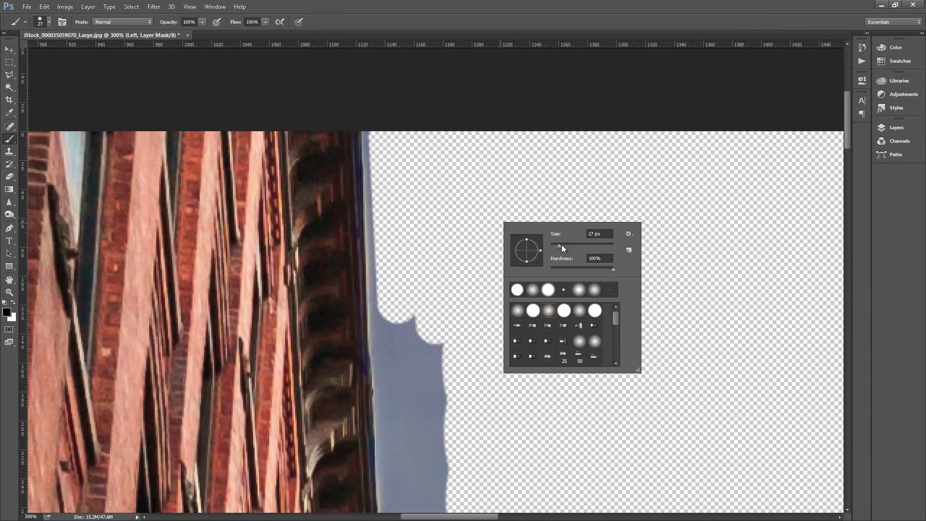
{"action": "left_click_drag", "start_coordinate": [562, 245], "coordinate": [572, 245]}
{"action": "left_click_drag", "start_coordinate": [420, 333], "coordinate": [459, 360]}
{"action": "left_click_drag", "start_coordinate": [439, 416], "coordinate": [416, 164]}
{"action": "mouse_move", "coordinate": [415, 163]}
{"action": "left_mouse_down"}
{"action": "mouse_move", "coordinate": [431, 437]}
{"action": "mouse_move", "coordinate": [362, 509]}
{"action": "left_mouse_up"}
{"action": "mouse_move", "coordinate": [435, 500]}
{"action": "left_mouse_down"}
{"action": "mouse_move", "coordinate": [447, 145]}
{"action": "mouse_move", "coordinate": [358, 458]}
{"action": "left_mouse_up"}
{"action": "mouse_move", "coordinate": [451, 428]}
{"action": "left_mouse_down"}
{"action": "mouse_move", "coordinate": [449, 107]}
{"action": "mouse_move", "coordinate": [394, 328]}
{"action": "left_mouse_up"}
{"action": "scroll", "coordinate": [465, 260], "scroll_direction": "down", "scroll_amount": 15}
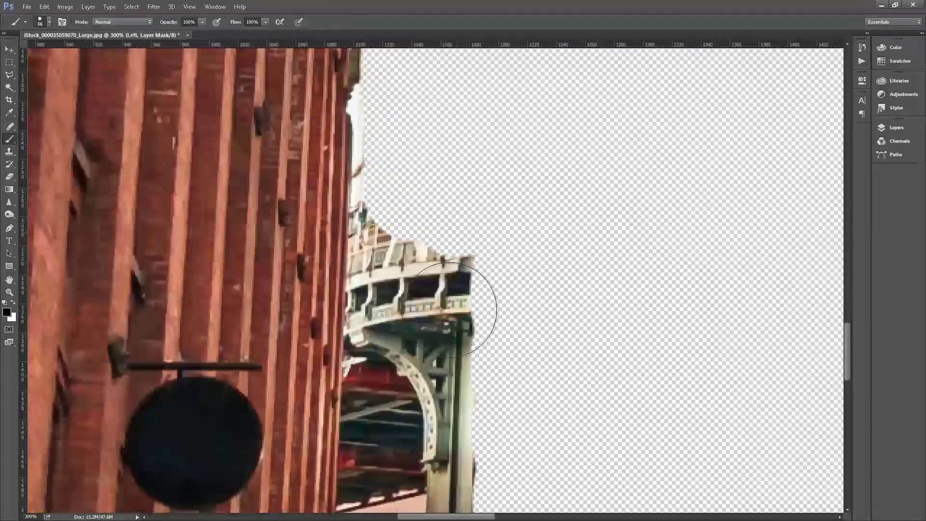
Step: Mask out the leftover bridge parts along the lower edge of the left building
{"action": "left_click_drag", "start_coordinate": [450, 309], "coordinate": [406, 449]}
{"action": "mouse_move", "coordinate": [423, 498]}
{"action": "left_mouse_down"}
{"action": "mouse_move", "coordinate": [419, 291]}
{"action": "mouse_move", "coordinate": [441, 407]}
{"action": "left_mouse_up"}
{"action": "left_click_drag", "start_coordinate": [441, 432], "coordinate": [434, 260]}
{"action": "left_click_drag", "start_coordinate": [430, 449], "coordinate": [424, 93]}
{"action": "mouse_move", "coordinate": [421, 93]}
{"action": "left_mouse_down"}
{"action": "mouse_move", "coordinate": [430, 236]}
{"action": "mouse_move", "coordinate": [446, 309]}
{"action": "left_mouse_up"}
{"action": "key", "text": "ctrl+0"}
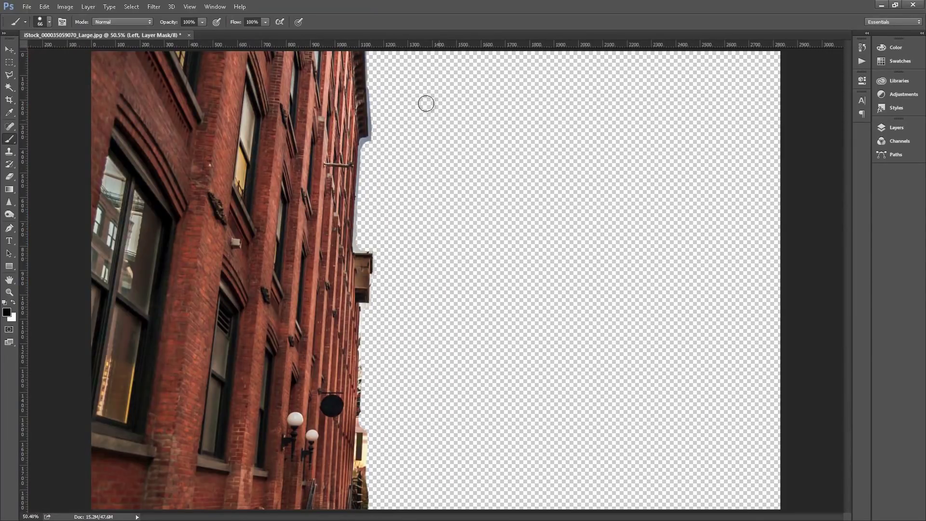
Step: Create a new empty layer and move it beneath the Background layer
{"action": "left_click", "coordinate": [899, 129]}
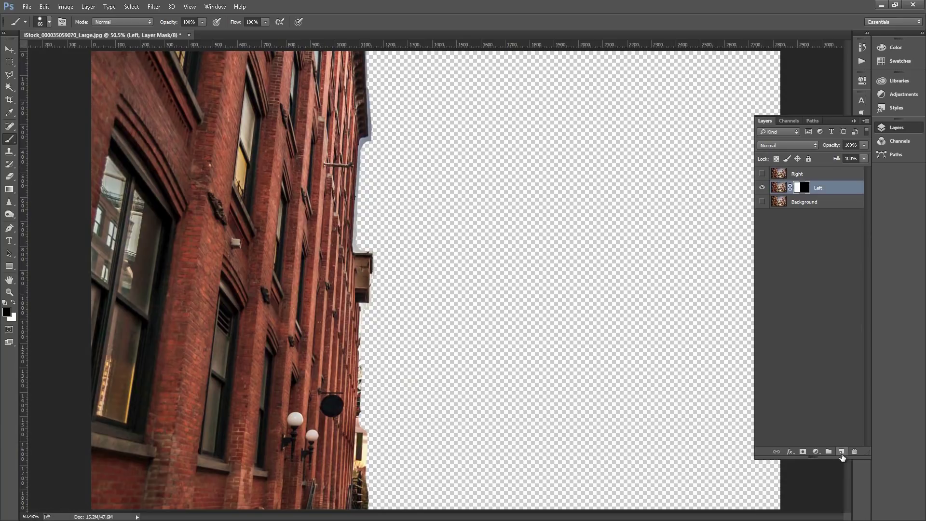
{"action": "left_click", "coordinate": [842, 454]}
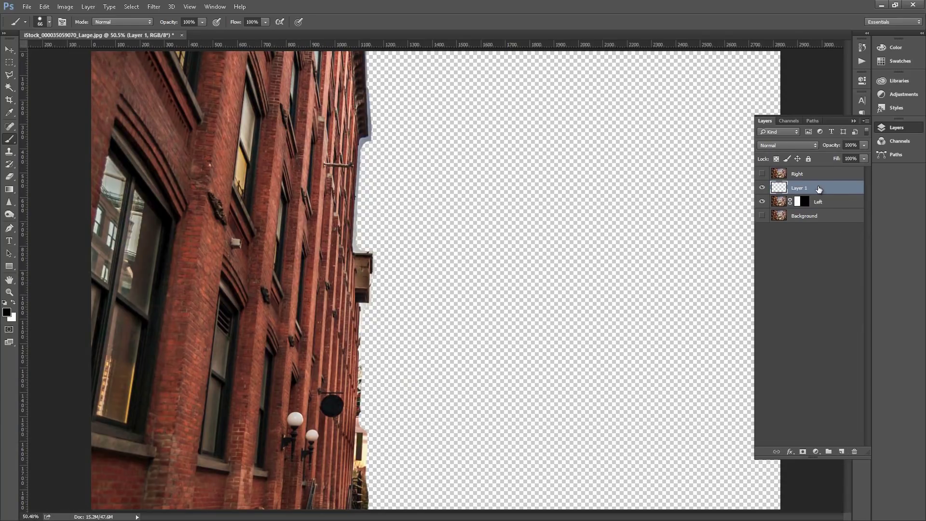
{"action": "left_click_drag", "start_coordinate": [817, 188], "coordinate": [820, 227]}
Step: Pick pure red (ff0000), swap it to the background colour, and fill the new bottom layer with it
{"action": "left_click", "coordinate": [7, 312]}
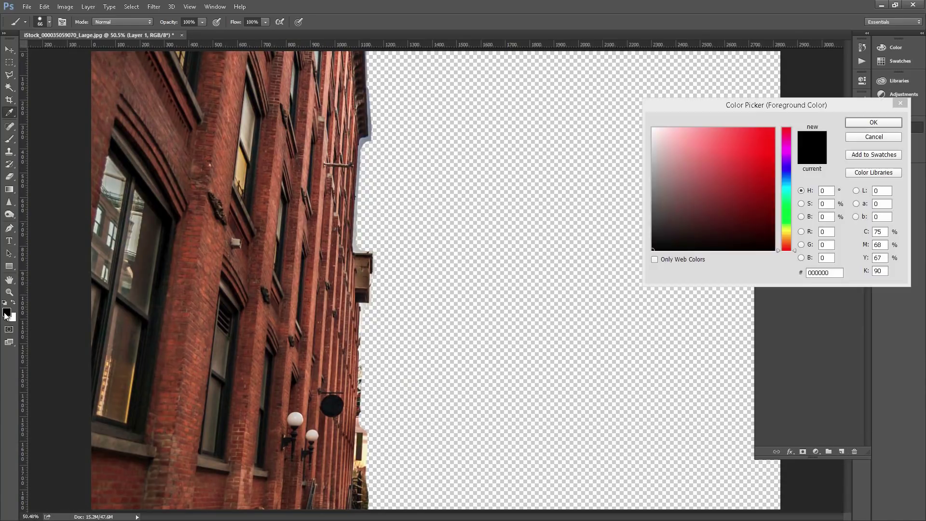
{"action": "left_click_drag", "start_coordinate": [771, 145], "coordinate": [772, 123]}
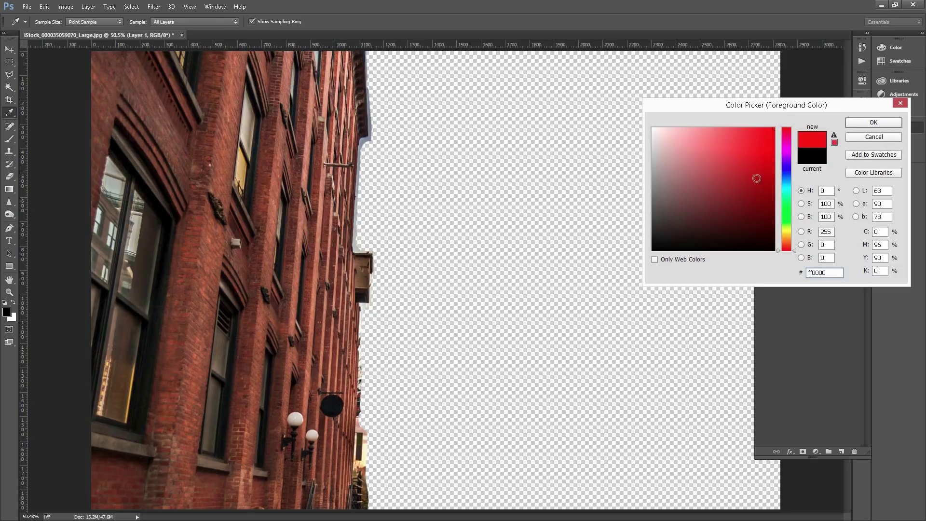
{"action": "key", "text": "Return"}
{"action": "key", "text": "x"}
{"action": "key", "text": "b"}
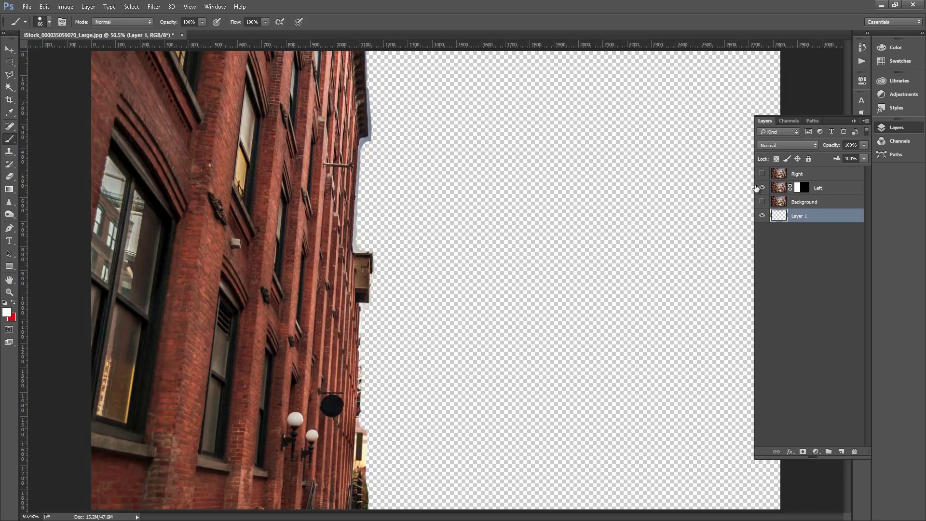
{"action": "key", "text": "ctrl+BackSpace"}
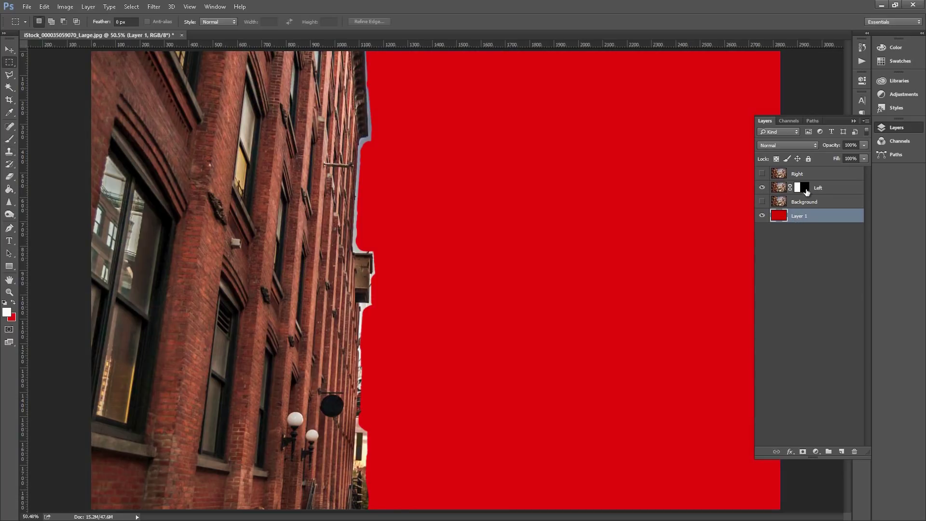
Step: Set the brush size to 21 px and mask out the sky fringe along the left building's cornice on the Left layer mask
{"action": "left_click", "coordinate": [803, 190]}
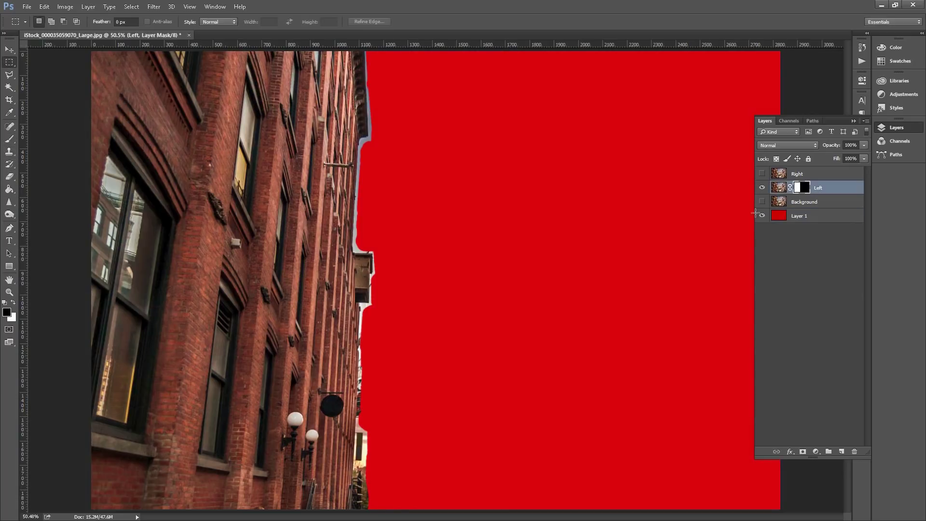
{"action": "key", "text": "ctrl+plus"}
{"action": "key", "text": "ctrl+plus"}
{"action": "key", "text": "ctrl+plus"}
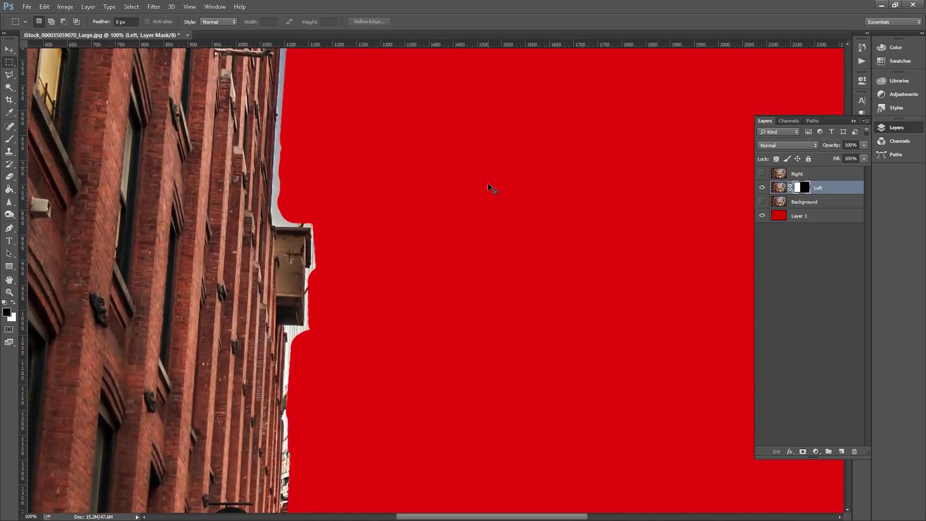
{"action": "left_click_drag", "start_coordinate": [289, 243], "coordinate": [366, 459]}
{"action": "left_click_drag", "start_coordinate": [299, 194], "coordinate": [308, 363]}
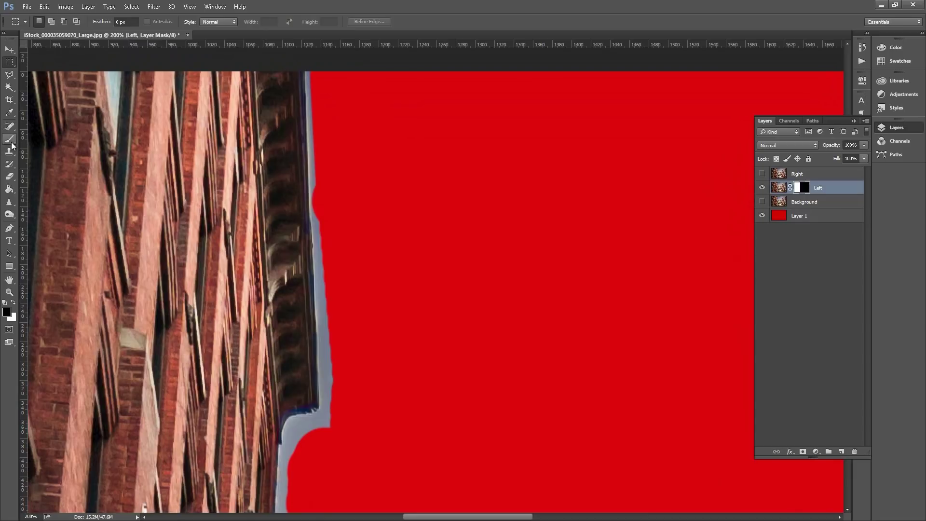
{"action": "left_click", "coordinate": [12, 142]}
{"action": "right_click", "coordinate": [353, 105]}
{"action": "left_click", "coordinate": [409, 129]}
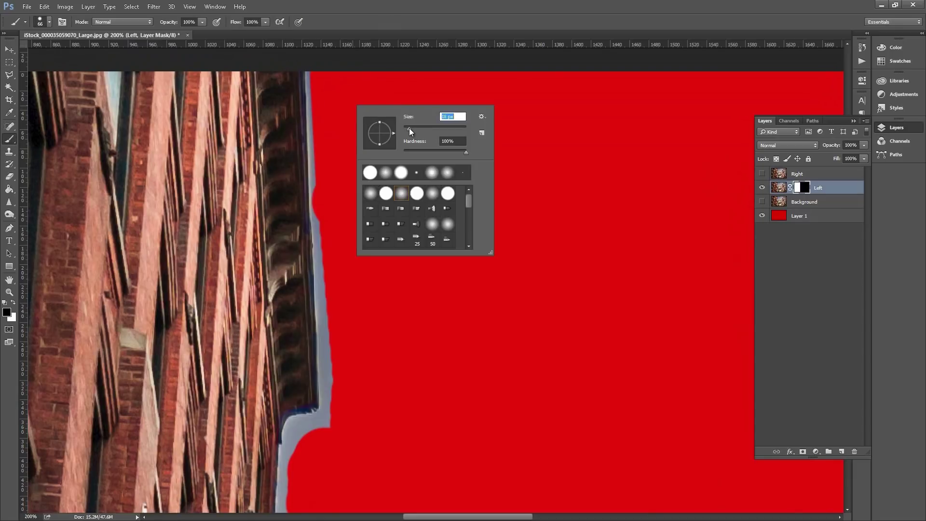
{"action": "left_click_drag", "start_coordinate": [409, 128], "coordinate": [410, 129]}
{"action": "left_click", "coordinate": [315, 73]}
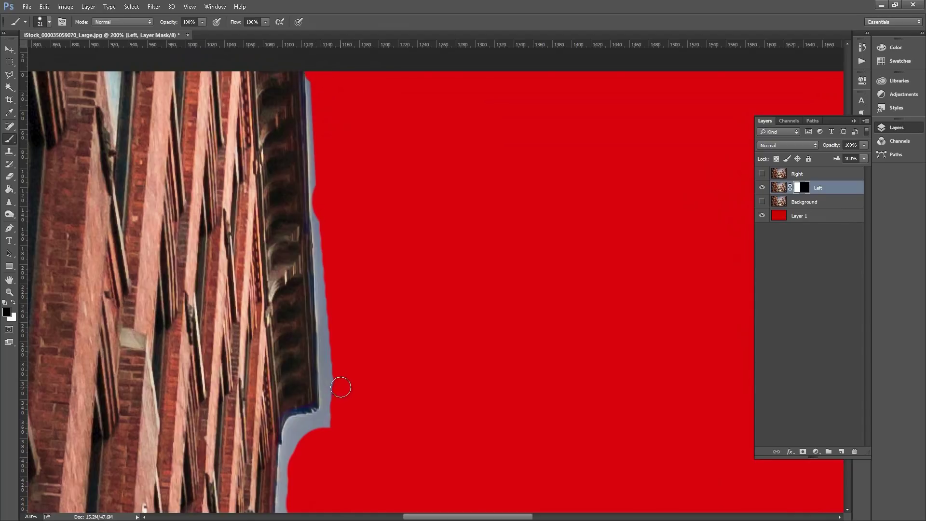
{"action": "left_click", "coordinate": [329, 409], "text": "shift"}
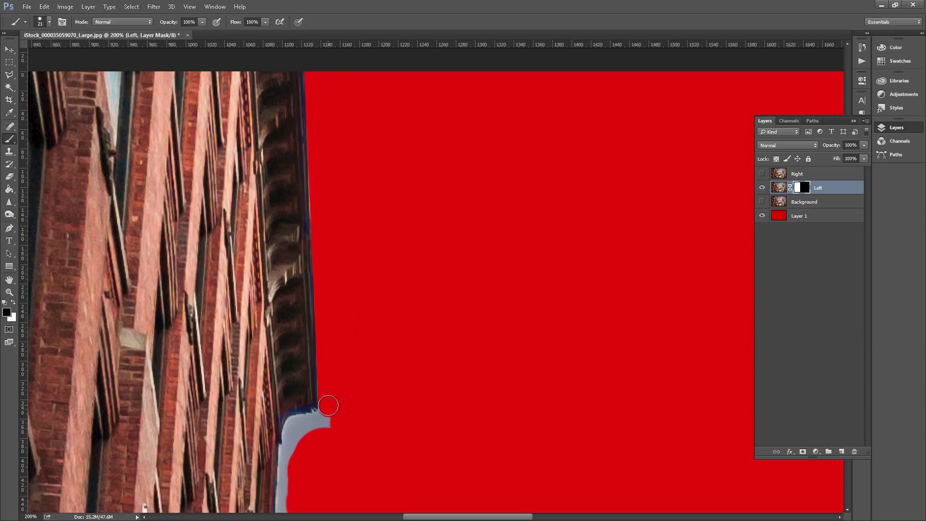
Step: Reduce the brush size and mask out the sky below the cornice, down the wall edge to the protruding wooden box
{"action": "mouse_move", "coordinate": [329, 409]}
{"action": "left_mouse_down"}
{"action": "mouse_move", "coordinate": [330, 426]}
{"action": "mouse_move", "coordinate": [378, 239]}
{"action": "left_mouse_up"}
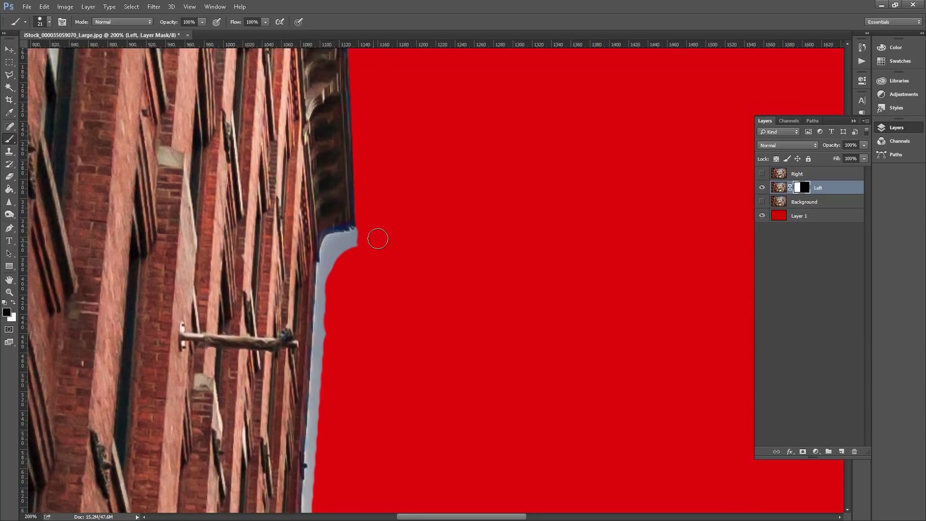
{"action": "key", "text": "ctrl+plus"}
{"action": "key", "text": "ctrl+plus"}
{"action": "left_click_drag", "start_coordinate": [291, 227], "coordinate": [380, 256]}
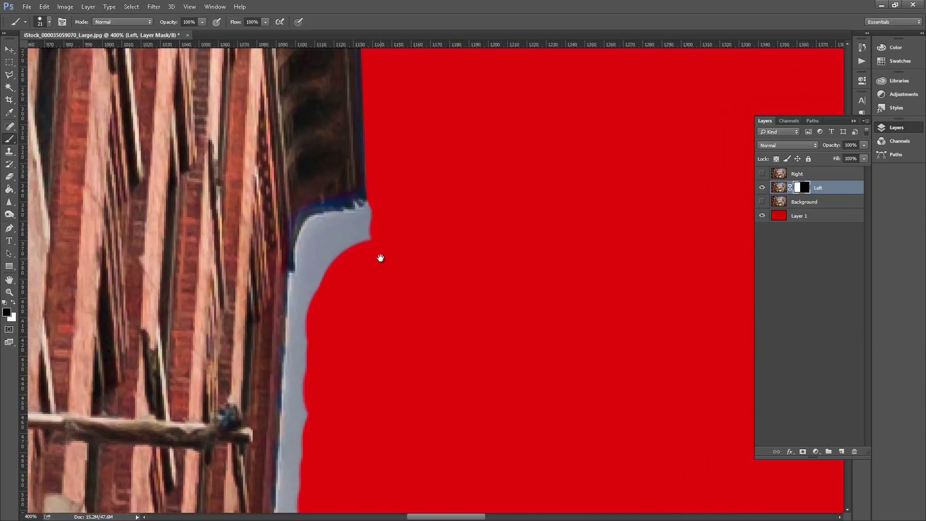
{"action": "mouse_move", "coordinate": [389, 215]}
{"action": "left_mouse_down"}
{"action": "mouse_move", "coordinate": [314, 258]}
{"action": "mouse_move", "coordinate": [381, 168]}
{"action": "mouse_move", "coordinate": [348, 325]}
{"action": "mouse_move", "coordinate": [337, 490]}
{"action": "left_mouse_up"}
{"action": "key", "text": "bracketleft"}
{"action": "key", "text": "bracketleft"}
{"action": "left_click_drag", "start_coordinate": [366, 497], "coordinate": [389, 251]}
{"action": "mouse_move", "coordinate": [364, 162]}
{"action": "left_mouse_down"}
{"action": "mouse_move", "coordinate": [361, 408]}
{"action": "mouse_move", "coordinate": [384, 400]}
{"action": "left_mouse_up"}
{"action": "mouse_move", "coordinate": [517, 403]}
{"action": "left_mouse_down"}
{"action": "mouse_move", "coordinate": [473, 234]}
{"action": "mouse_move", "coordinate": [472, 396]}
{"action": "left_mouse_up"}
{"action": "mouse_move", "coordinate": [473, 404]}
{"action": "left_mouse_down"}
{"action": "mouse_move", "coordinate": [468, 271]}
{"action": "mouse_move", "coordinate": [432, 348]}
{"action": "left_mouse_up"}
Step: Shrink the brush further and mask out the pale fringe beneath the wooden box and down the wall's edge
{"action": "key", "text": "bracketleft"}
{"action": "key", "text": "bracketleft"}
{"action": "mouse_move", "coordinate": [437, 336]}
{"action": "left_mouse_down"}
{"action": "mouse_move", "coordinate": [435, 242]}
{"action": "mouse_move", "coordinate": [348, 429]}
{"action": "left_mouse_up"}
{"action": "mouse_move", "coordinate": [348, 428]}
{"action": "left_mouse_down"}
{"action": "mouse_move", "coordinate": [363, 243]}
{"action": "mouse_move", "coordinate": [364, 499]}
{"action": "left_mouse_up"}
{"action": "left_click_drag", "start_coordinate": [365, 499], "coordinate": [367, 397]}
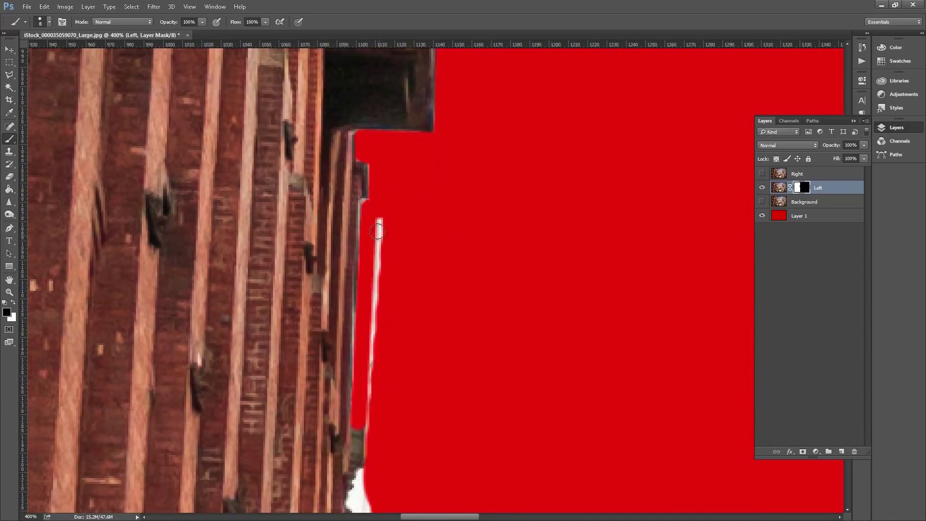
{"action": "key", "text": "bracketleft"}
{"action": "left_click_drag", "start_coordinate": [378, 220], "coordinate": [357, 419]}
{"action": "mouse_move", "coordinate": [357, 419]}
{"action": "left_mouse_down"}
{"action": "mouse_move", "coordinate": [367, 228]}
{"action": "mouse_move", "coordinate": [368, 446]}
{"action": "left_mouse_up"}
{"action": "left_click_drag", "start_coordinate": [385, 320], "coordinate": [379, 452]}
{"action": "left_click_drag", "start_coordinate": [378, 451], "coordinate": [382, 210]}
{"action": "mouse_move", "coordinate": [374, 212]}
{"action": "left_mouse_down"}
{"action": "mouse_move", "coordinate": [378, 426]}
{"action": "mouse_move", "coordinate": [381, 212]}
{"action": "left_mouse_up"}
{"action": "left_click_drag", "start_coordinate": [362, 412], "coordinate": [368, 193]}
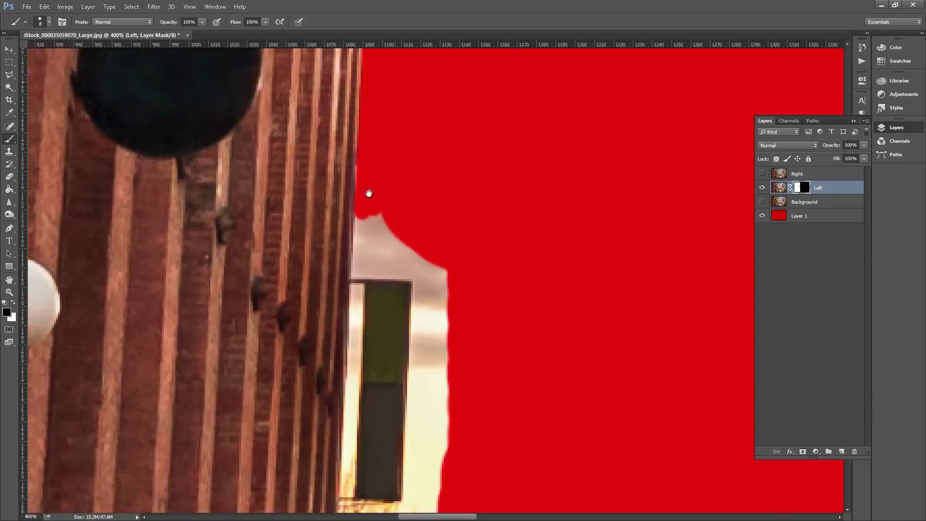
Step: Mask out the background directly above the small rectangular sign near the lower end of the left building
{"action": "left_click_drag", "start_coordinate": [398, 272], "coordinate": [388, 184]}
{"action": "left_click", "coordinate": [348, 185], "text": "shift"}
{"action": "left_click", "coordinate": [405, 184], "text": "shift"}
{"action": "mouse_move", "coordinate": [364, 137]}
{"action": "left_mouse_down"}
{"action": "mouse_move", "coordinate": [404, 413]}
{"action": "mouse_move", "coordinate": [434, 183]}
{"action": "left_mouse_up"}
Step: Reduce the brush size and mask out the narrow strip between the wall and the small rectangular sign
{"action": "scroll", "coordinate": [328, 380], "scroll_direction": "up", "scroll_amount": 1}
{"action": "key", "text": "bracketleft"}
{"action": "key", "text": "bracketleft"}
{"action": "key", "text": "bracketleft"}
{"action": "key", "text": "bracketleft"}
{"action": "key", "text": "bracketleft"}
{"action": "left_click", "coordinate": [347, 150]}
{"action": "left_click", "coordinate": [337, 411], "text": "shift"}
{"action": "mouse_move", "coordinate": [341, 400]}
{"action": "left_mouse_down"}
{"action": "mouse_move", "coordinate": [356, 152]}
{"action": "mouse_move", "coordinate": [340, 277]}
{"action": "left_mouse_up"}
Step: Enlarge the brush and mask out the remaining background around the sign and along the outer edge of the fire escape
{"action": "key", "text": "bracketright"}
{"action": "mouse_move", "coordinate": [337, 295]}
{"action": "left_mouse_down"}
{"action": "mouse_move", "coordinate": [380, 452]}
{"action": "mouse_move", "coordinate": [347, 282]}
{"action": "left_mouse_up"}
{"action": "mouse_move", "coordinate": [347, 282]}
{"action": "left_mouse_down"}
{"action": "mouse_move", "coordinate": [399, 317]}
{"action": "mouse_move", "coordinate": [383, 408]}
{"action": "left_mouse_up"}
{"action": "mouse_move", "coordinate": [380, 447]}
{"action": "left_mouse_down"}
{"action": "mouse_move", "coordinate": [374, 338]}
{"action": "mouse_move", "coordinate": [388, 490]}
{"action": "left_mouse_up"}
{"action": "left_click_drag", "start_coordinate": [464, 312], "coordinate": [486, 448]}
{"action": "key", "text": "bracketright"}
{"action": "key", "text": "bracketright"}
{"action": "key", "text": "bracketright"}
{"action": "key", "text": "bracketright"}
{"action": "key", "text": "bracketright"}
{"action": "key", "text": "bracketright"}
{"action": "key", "text": "bracketright"}
{"action": "mouse_move", "coordinate": [333, 203]}
{"action": "left_mouse_down"}
{"action": "mouse_move", "coordinate": [379, 300]}
{"action": "mouse_move", "coordinate": [316, 161]}
{"action": "left_mouse_up"}
{"action": "mouse_move", "coordinate": [333, 164]}
{"action": "left_mouse_down"}
{"action": "mouse_move", "coordinate": [365, 301]}
{"action": "mouse_move", "coordinate": [368, 417]}
{"action": "left_mouse_up"}
{"action": "scroll", "coordinate": [289, 203], "scroll_direction": "up", "scroll_amount": 3}
{"action": "left_click_drag", "start_coordinate": [289, 202], "coordinate": [422, 250]}
Step: Shrink the brush to 3 px and mask out the background showing through the fire escape's openings
{"action": "key", "text": "bracketleft"}
{"action": "key", "text": "bracketleft"}
{"action": "key", "text": "bracketleft"}
{"action": "key", "text": "bracketleft"}
{"action": "key", "text": "bracketleft"}
{"action": "key", "text": "bracketleft"}
{"action": "key", "text": "bracketleft"}
{"action": "key", "text": "bracketleft"}
{"action": "key", "text": "bracketleft"}
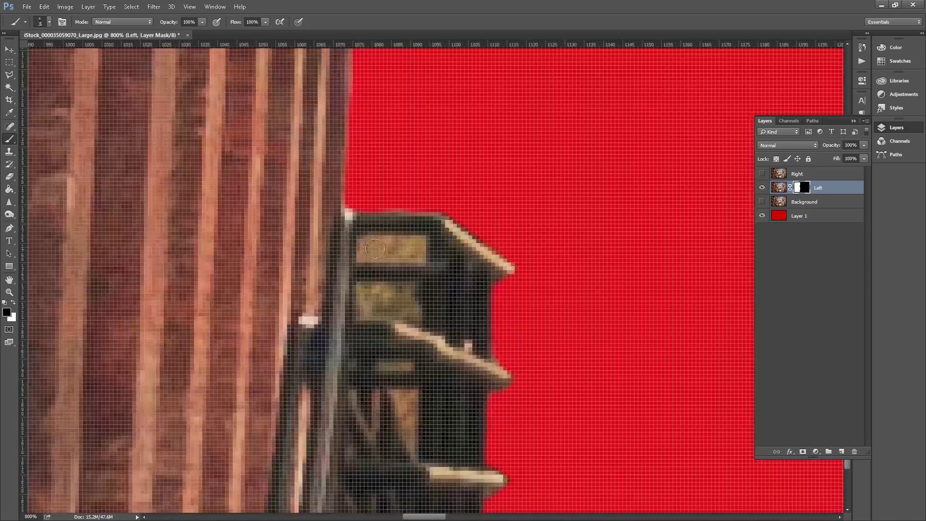
{"action": "mouse_move", "coordinate": [362, 237]}
{"action": "left_mouse_down"}
{"action": "mouse_move", "coordinate": [360, 260]}
{"action": "mouse_move", "coordinate": [420, 255]}
{"action": "left_mouse_up"}
{"action": "mouse_move", "coordinate": [357, 285]}
{"action": "left_mouse_down"}
{"action": "mouse_move", "coordinate": [423, 308]}
{"action": "mouse_move", "coordinate": [414, 326]}
{"action": "mouse_move", "coordinate": [413, 201]}
{"action": "left_mouse_up"}
{"action": "mouse_move", "coordinate": [379, 238]}
{"action": "left_mouse_down"}
{"action": "mouse_move", "coordinate": [408, 328]}
{"action": "mouse_move", "coordinate": [400, 265]}
{"action": "left_mouse_up"}
{"action": "left_click", "coordinate": [344, 416]}
{"action": "left_click_drag", "start_coordinate": [382, 370], "coordinate": [372, 316]}
{"action": "scroll", "coordinate": [372, 317], "scroll_direction": "down", "scroll_amount": 2}
{"action": "left_click_drag", "start_coordinate": [381, 96], "coordinate": [393, 362]}
Step: Hide the Left layer, show the Right layer and add a layer mask to it
{"action": "key", "text": "ctrl+0"}
{"action": "key", "text": "bracketright"}
{"action": "key", "text": "bracketright"}
{"action": "key", "text": "bracketright"}
{"action": "key", "text": "bracketright"}
{"action": "key", "text": "bracketright"}
{"action": "key", "text": "bracketright"}
{"action": "key", "text": "bracketright"}
{"action": "key", "text": "bracketright"}
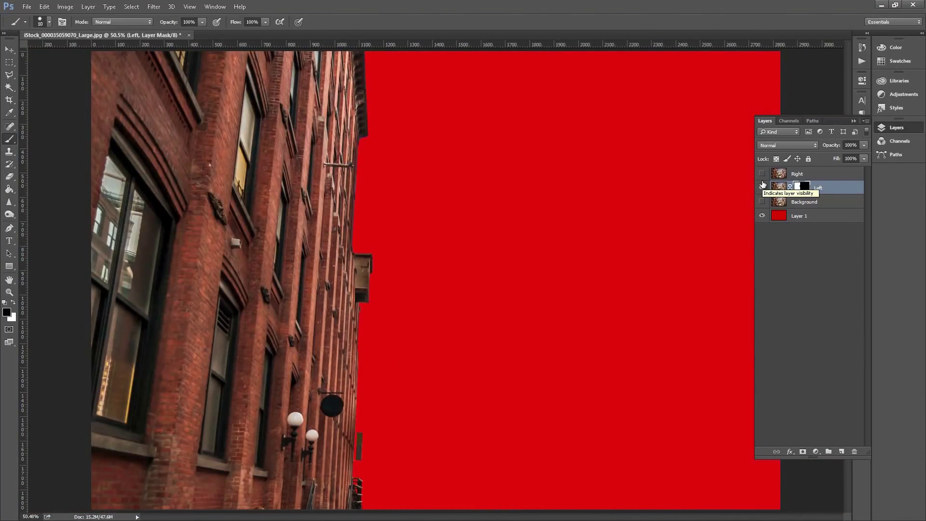
{"action": "left_click", "coordinate": [762, 188]}
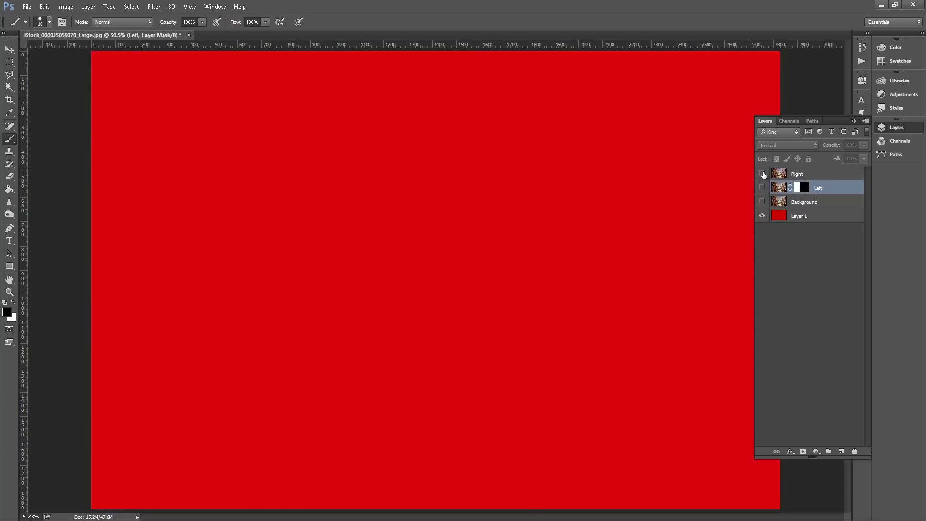
{"action": "left_click", "coordinate": [763, 174]}
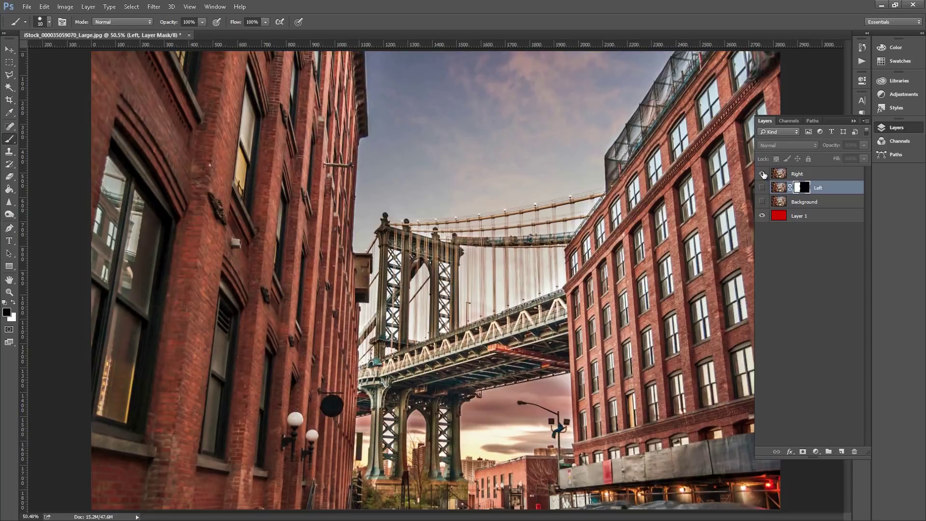
{"action": "left_click", "coordinate": [814, 175]}
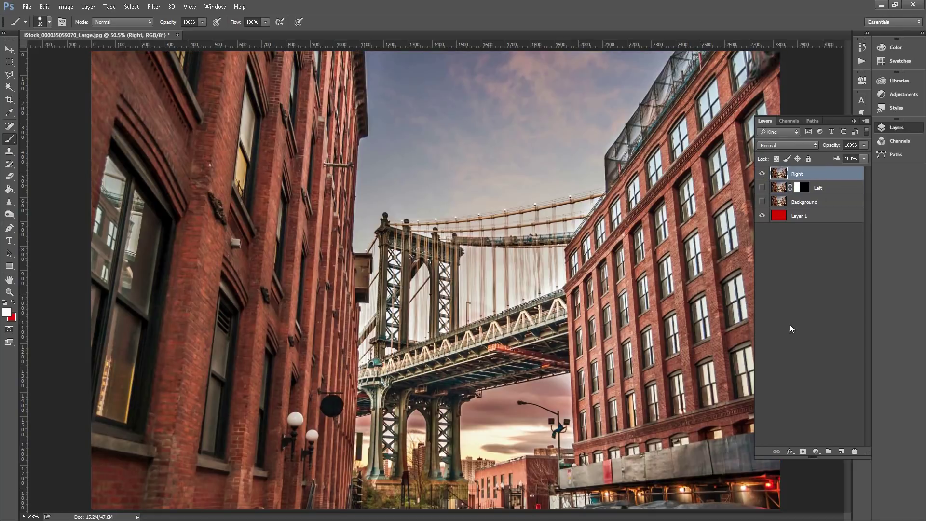
{"action": "left_click", "coordinate": [803, 451]}
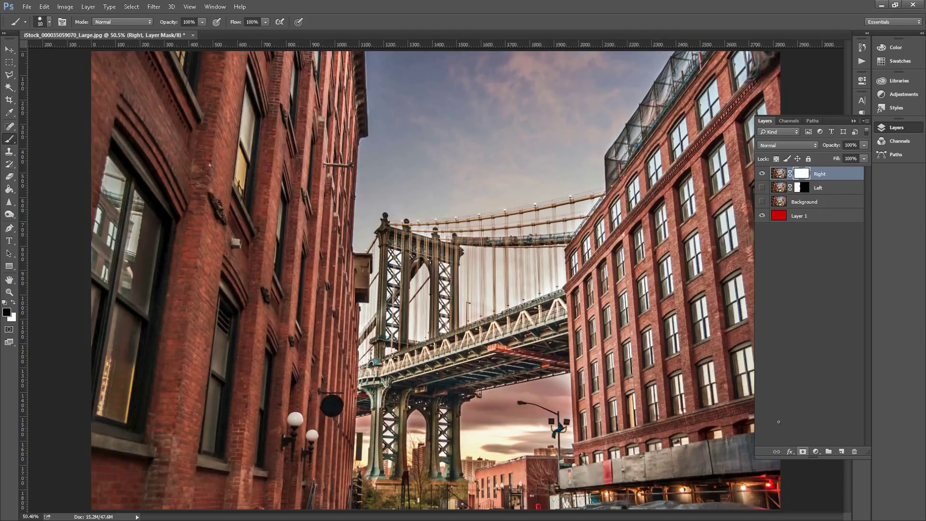
Step: Set the brush size to 343 px and mask out the left building, sky and bridge on the Right layer
{"action": "right_click", "coordinate": [465, 216]}
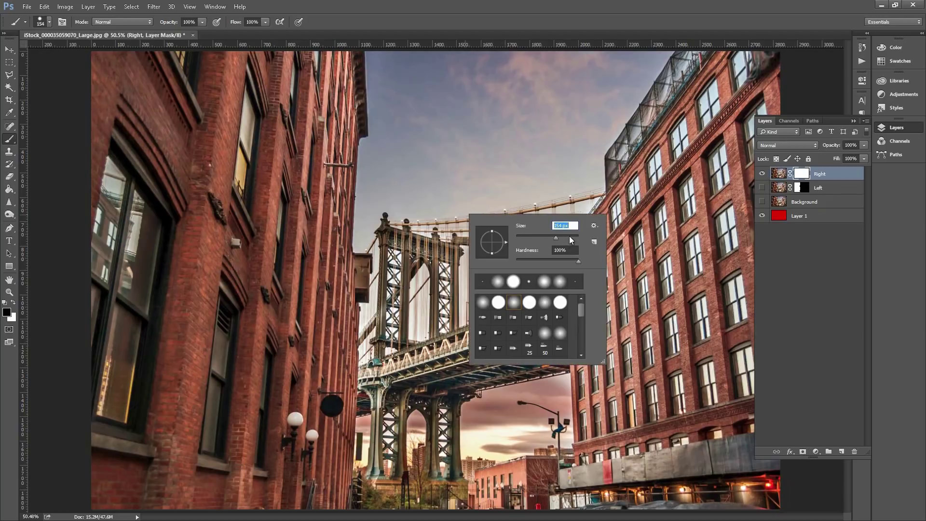
{"action": "left_click", "coordinate": [563, 236]}
{"action": "mouse_move", "coordinate": [369, 106]}
{"action": "left_mouse_down"}
{"action": "mouse_move", "coordinate": [332, 55]}
{"action": "mouse_move", "coordinate": [242, 147]}
{"action": "mouse_move", "coordinate": [261, 317]}
{"action": "left_mouse_up"}
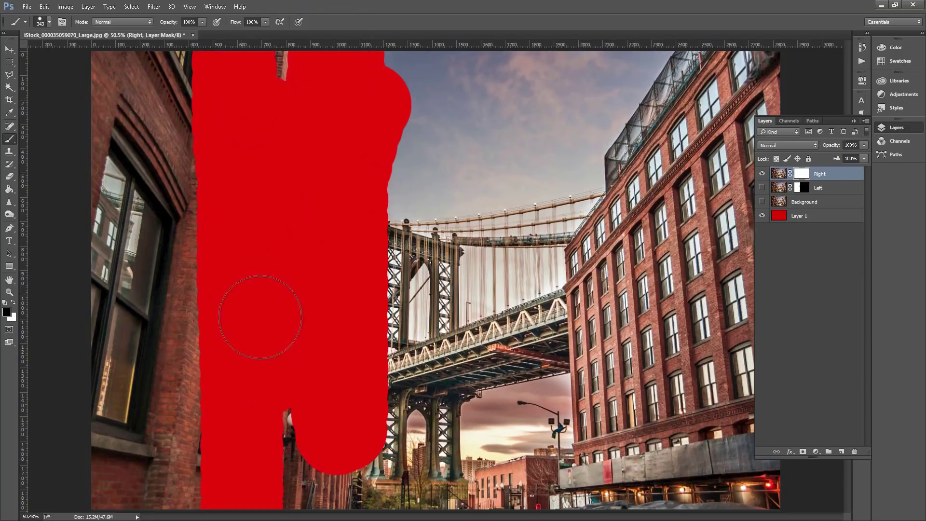
{"action": "mouse_move", "coordinate": [135, 106]}
{"action": "left_mouse_down"}
{"action": "mouse_move", "coordinate": [125, 520]}
{"action": "mouse_move", "coordinate": [213, 331]}
{"action": "mouse_move", "coordinate": [314, 450]}
{"action": "mouse_move", "coordinate": [393, 465]}
{"action": "left_mouse_up"}
{"action": "mouse_move", "coordinate": [492, 480]}
{"action": "left_mouse_down"}
{"action": "mouse_move", "coordinate": [440, 430]}
{"action": "mouse_move", "coordinate": [570, 62]}
{"action": "left_mouse_up"}
Step: Set the brush size to 34 px and mask out the sky along the upper part of the right building's scaffolding
{"action": "right_click", "coordinate": [464, 254]}
{"action": "left_click_drag", "start_coordinate": [536, 277], "coordinate": [525, 277]}
{"action": "scroll", "coordinate": [579, 120], "scroll_direction": "up", "scroll_amount": 2}
{"action": "left_click_drag", "start_coordinate": [538, 147], "coordinate": [386, 357]}
{"action": "scroll", "coordinate": [501, 164], "scroll_direction": "up", "scroll_amount": 2}
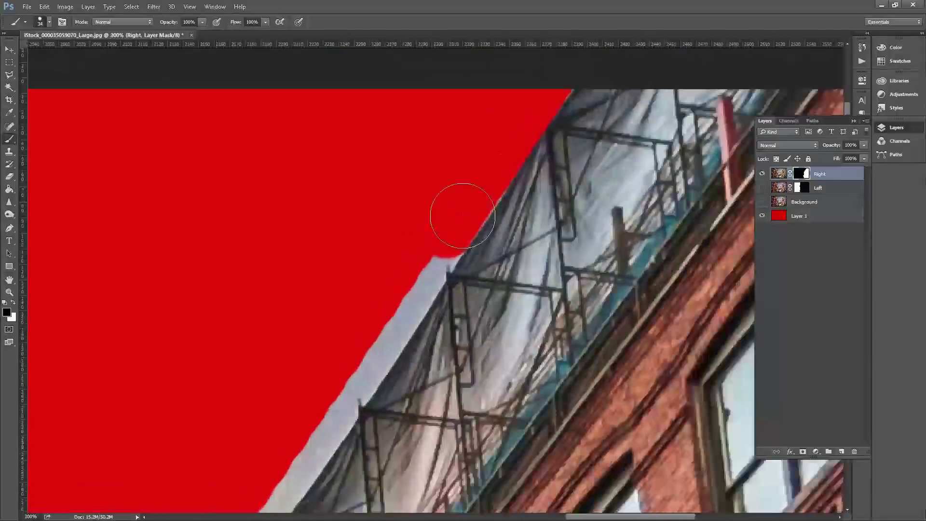
{"action": "scroll", "coordinate": [454, 237], "scroll_direction": "up", "scroll_amount": 1}
{"action": "left_click_drag", "start_coordinate": [453, 261], "coordinate": [333, 427]}
Step: Set the brush size to 9 px and continue masking out the sky along the middle of the scaffolding's sloped edge
{"action": "key", "text": "bracketright"}
{"action": "key", "text": "bracketright"}
{"action": "key", "text": "bracketright"}
{"action": "key", "text": "bracketright"}
{"action": "key", "text": "bracketright"}
{"action": "key", "text": "bracketright"}
{"action": "key", "text": "bracketright"}
{"action": "key", "text": "bracketright"}
{"action": "key", "text": "bracketright"}
{"action": "left_click_drag", "start_coordinate": [425, 289], "coordinate": [348, 389]}
{"action": "left_click_drag", "start_coordinate": [232, 458], "coordinate": [397, 175]}
{"action": "left_click", "coordinate": [399, 289], "text": "shift"}
{"action": "left_click_drag", "start_coordinate": [304, 289], "coordinate": [401, 97]}
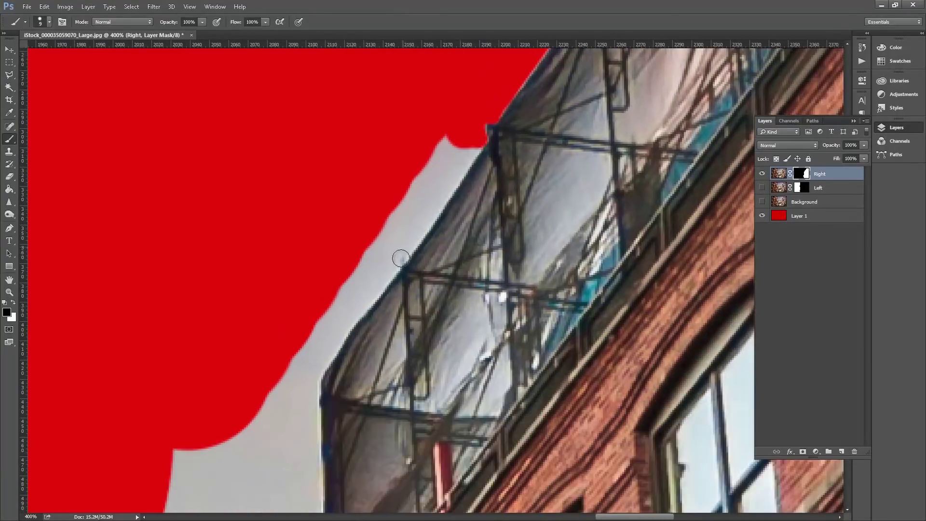
Step: Mask out the sky around the scaffolding's lower corner and down along the roof railing of the right building
{"action": "left_click", "coordinate": [309, 365], "text": "shift"}
{"action": "left_click_drag", "start_coordinate": [304, 386], "coordinate": [372, 241]}
{"action": "left_click", "coordinate": [373, 405], "text": "shift"}
{"action": "left_click_drag", "start_coordinate": [375, 468], "coordinate": [492, 138]}
{"action": "left_click_drag", "start_coordinate": [473, 159], "coordinate": [290, 410]}
{"action": "left_click_drag", "start_coordinate": [217, 358], "coordinate": [270, 325]}
{"action": "left_click_drag", "start_coordinate": [207, 386], "coordinate": [309, 463]}
Step: Shrink the brush to 3 px and mask out the sky inside the roof railing's openings next to the scaffolding
{"action": "key", "text": "bracketleft"}
{"action": "key", "text": "bracketleft"}
{"action": "key", "text": "bracketleft"}
{"action": "key", "text": "bracketleft"}
{"action": "key", "text": "bracketleft"}
{"action": "key", "text": "bracketleft"}
{"action": "key", "text": "bracketleft"}
{"action": "key", "text": "bracketleft"}
{"action": "key", "text": "bracketleft"}
{"action": "key", "text": "bracketleft"}
{"action": "scroll", "coordinate": [530, 271], "scroll_direction": "up", "scroll_amount": 1}
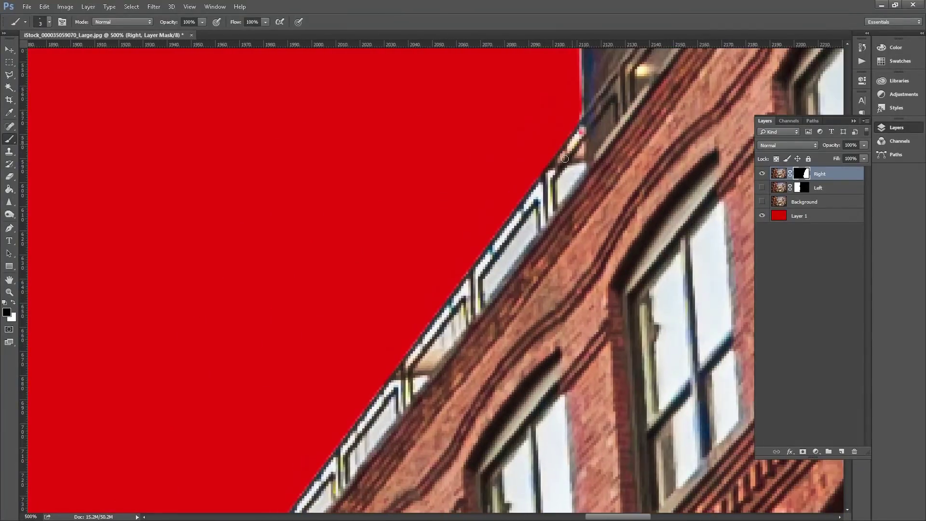
{"action": "left_click_drag", "start_coordinate": [581, 131], "coordinate": [560, 159]}
{"action": "mouse_move", "coordinate": [559, 198]}
{"action": "left_mouse_down"}
{"action": "mouse_move", "coordinate": [578, 173]}
{"action": "mouse_move", "coordinate": [525, 222]}
{"action": "mouse_move", "coordinate": [485, 294]}
{"action": "mouse_move", "coordinate": [492, 255]}
{"action": "mouse_move", "coordinate": [451, 299]}
{"action": "mouse_move", "coordinate": [459, 257]}
{"action": "left_mouse_up"}
Step: Mask out the sky inside the remaining roof railing openings along the slope with a 2 px brush
{"action": "key", "text": "bracketleft"}
{"action": "key", "text": "bracketright"}
{"action": "key", "text": "bracketright"}
{"action": "mouse_move", "coordinate": [464, 278]}
{"action": "left_mouse_down"}
{"action": "mouse_move", "coordinate": [425, 330]}
{"action": "mouse_move", "coordinate": [416, 328]}
{"action": "mouse_move", "coordinate": [473, 234]}
{"action": "left_mouse_up"}
{"action": "mouse_move", "coordinate": [463, 246]}
{"action": "left_mouse_down"}
{"action": "mouse_move", "coordinate": [421, 330]}
{"action": "mouse_move", "coordinate": [446, 275]}
{"action": "left_mouse_up"}
{"action": "mouse_move", "coordinate": [434, 265]}
{"action": "left_mouse_down"}
{"action": "mouse_move", "coordinate": [430, 300]}
{"action": "mouse_move", "coordinate": [381, 340]}
{"action": "left_mouse_up"}
{"action": "left_click_drag", "start_coordinate": [384, 362], "coordinate": [421, 303]}
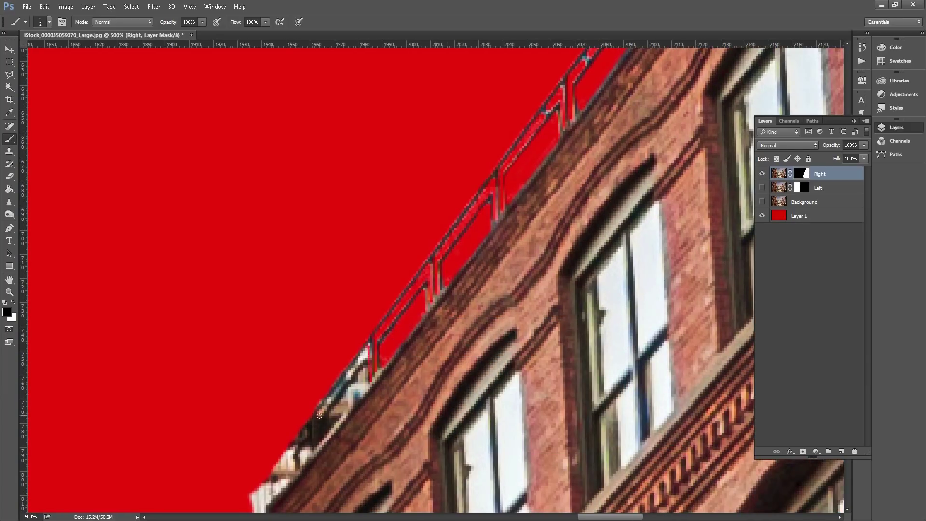
{"action": "left_click_drag", "start_coordinate": [319, 416], "coordinate": [430, 292]}
{"action": "mouse_move", "coordinate": [361, 386]}
{"action": "left_mouse_down"}
{"action": "mouse_move", "coordinate": [430, 272]}
{"action": "mouse_move", "coordinate": [425, 170]}
{"action": "left_mouse_up"}
Step: Enlarge the brush to 20 px and mask out the background along the right building's vertical outer edge
{"action": "key", "text": "bracketright"}
{"action": "key", "text": "bracketright"}
{"action": "key", "text": "bracketright"}
{"action": "key", "text": "bracketright"}
{"action": "key", "text": "bracketright"}
{"action": "key", "text": "bracketright"}
{"action": "key", "text": "bracketright"}
{"action": "mouse_move", "coordinate": [403, 225]}
{"action": "left_mouse_down"}
{"action": "mouse_move", "coordinate": [413, 492]}
{"action": "mouse_move", "coordinate": [372, 281]}
{"action": "left_mouse_up"}
{"action": "mouse_move", "coordinate": [406, 497]}
{"action": "left_mouse_down"}
{"action": "mouse_move", "coordinate": [415, 244]}
{"action": "mouse_move", "coordinate": [392, 120]}
{"action": "left_mouse_up"}
{"action": "left_click_drag", "start_coordinate": [357, 200], "coordinate": [406, 463]}
{"action": "key", "text": "bracketright"}
{"action": "key", "text": "bracketright"}
{"action": "left_click_drag", "start_coordinate": [328, 217], "coordinate": [395, 454]}
{"action": "left_click_drag", "start_coordinate": [406, 309], "coordinate": [385, 141]}
{"action": "left_click_drag", "start_coordinate": [376, 444], "coordinate": [342, 73]}
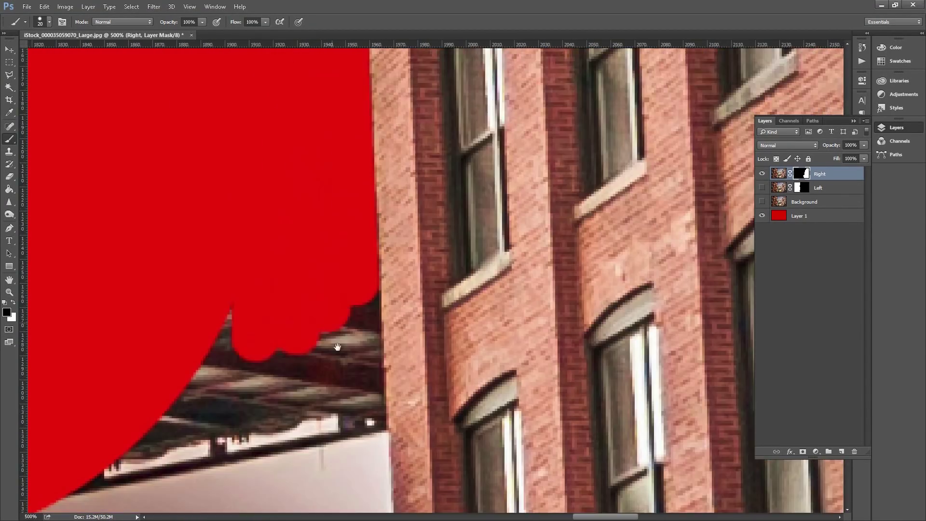
Step: Mask out the bridge and sky remnants beside the lower part of the right building's wall using a smaller brush
{"action": "key", "text": "ctrl+minus"}
{"action": "key", "text": "ctrl+minus"}
{"action": "mouse_move", "coordinate": [393, 326]}
{"action": "left_mouse_down"}
{"action": "mouse_move", "coordinate": [348, 155]}
{"action": "mouse_move", "coordinate": [401, 434]}
{"action": "left_mouse_up"}
{"action": "left_click_drag", "start_coordinate": [406, 410], "coordinate": [385, 244]}
{"action": "key", "text": "ctrl+plus"}
{"action": "key", "text": "ctrl+plus"}
{"action": "key", "text": "bracketleft"}
{"action": "key", "text": "bracketleft"}
{"action": "key", "text": "bracketleft"}
{"action": "key", "text": "bracketleft"}
{"action": "left_click_drag", "start_coordinate": [236, 225], "coordinate": [285, 378]}
{"action": "left_click_drag", "start_coordinate": [285, 379], "coordinate": [292, 263]}
{"action": "mouse_move", "coordinate": [373, 423]}
{"action": "left_mouse_down"}
{"action": "mouse_move", "coordinate": [349, 268]}
{"action": "mouse_move", "coordinate": [387, 82]}
{"action": "left_mouse_up"}
{"action": "left_click_drag", "start_coordinate": [348, 144], "coordinate": [332, 434]}
Step: Mask out the sky between the lamp post and the building, tracing around the floodlight nearer the wall
{"action": "key", "text": "bracketright"}
{"action": "key", "text": "bracketright"}
{"action": "key", "text": "bracketright"}
{"action": "key", "text": "bracketright"}
{"action": "key", "text": "bracketright"}
{"action": "key", "text": "bracketright"}
{"action": "key", "text": "bracketleft"}
{"action": "key", "text": "bracketleft"}
{"action": "key", "text": "bracketleft"}
{"action": "key", "text": "bracketleft"}
{"action": "mouse_move", "coordinate": [348, 181]}
{"action": "left_mouse_down"}
{"action": "mouse_move", "coordinate": [417, 237]}
{"action": "mouse_move", "coordinate": [410, 294]}
{"action": "left_mouse_up"}
{"action": "left_click_drag", "start_coordinate": [410, 294], "coordinate": [412, 214]}
{"action": "mouse_move", "coordinate": [405, 207]}
{"action": "left_mouse_down"}
{"action": "mouse_move", "coordinate": [413, 351]}
{"action": "mouse_move", "coordinate": [401, 323]}
{"action": "left_mouse_up"}
Step: Set the brush to 1 px and mask out the small gap between the blue cloth and the floodlight bracket
{"action": "key", "text": "bracketright"}
{"action": "key", "text": "bracketright"}
{"action": "key", "text": "bracketleft"}
{"action": "key", "text": "bracketleft"}
{"action": "scroll", "coordinate": [396, 397], "scroll_direction": "left", "scroll_amount": 3}
{"action": "scroll", "coordinate": [455, 373], "scroll_direction": "up", "scroll_amount": 7}
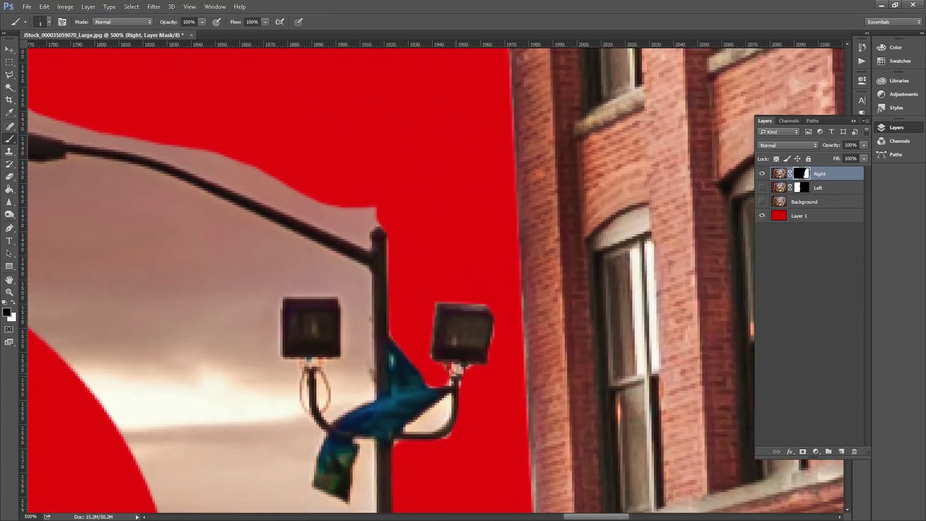
{"action": "left_click_drag", "start_coordinate": [431, 431], "coordinate": [440, 405]}
{"action": "left_click_drag", "start_coordinate": [367, 220], "coordinate": [432, 267]}
Step: Enlarge the brush and mask out the sky above the street lamp's arm and around its lamp head
{"action": "key", "text": "bracketright"}
{"action": "key", "text": "bracketright"}
{"action": "key", "text": "bracketright"}
{"action": "key", "text": "bracketright"}
{"action": "key", "text": "bracketright"}
{"action": "key", "text": "bracketright"}
{"action": "key", "text": "bracketright"}
{"action": "key", "text": "bracketright"}
{"action": "left_click_drag", "start_coordinate": [443, 270], "coordinate": [256, 215]}
{"action": "mouse_move", "coordinate": [203, 194]}
{"action": "left_mouse_down"}
{"action": "mouse_move", "coordinate": [455, 318]}
{"action": "mouse_move", "coordinate": [269, 239]}
{"action": "left_mouse_up"}
{"action": "left_click_drag", "start_coordinate": [288, 309], "coordinate": [280, 190]}
{"action": "key", "text": "bracketright"}
{"action": "key", "text": "bracketright"}
{"action": "key", "text": "bracketright"}
{"action": "mouse_move", "coordinate": [280, 190]}
{"action": "left_mouse_down"}
{"action": "mouse_move", "coordinate": [277, 320]}
{"action": "mouse_move", "coordinate": [410, 406]}
{"action": "left_mouse_up"}
Step: Reduce the brush to 7 px and mask out the sky along the underside of the street lamp's arm
{"action": "key", "text": "bracketleft"}
{"action": "key", "text": "bracketleft"}
{"action": "key", "text": "bracketleft"}
{"action": "key", "text": "bracketleft"}
{"action": "key", "text": "bracketleft"}
{"action": "key", "text": "bracketleft"}
{"action": "left_click_drag", "start_coordinate": [439, 215], "coordinate": [682, 313]}
{"action": "left_click_drag", "start_coordinate": [675, 318], "coordinate": [459, 271]}
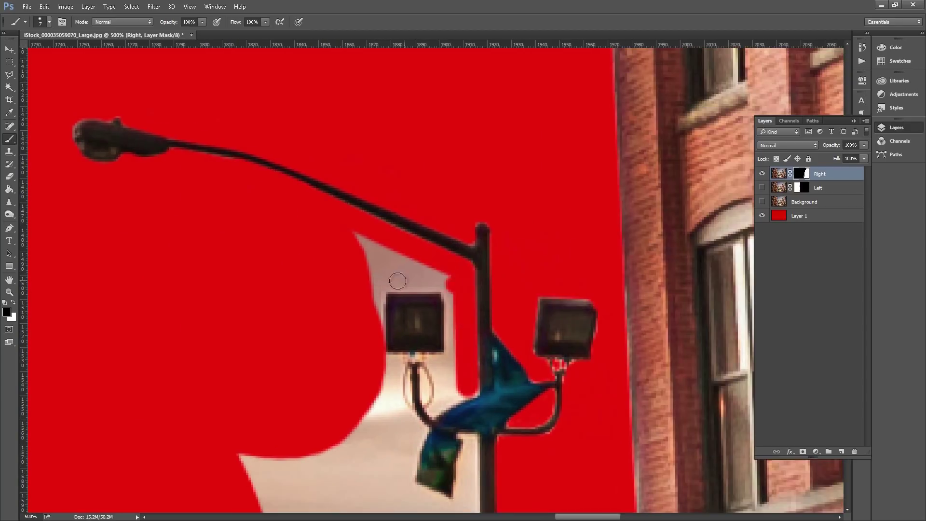
Step: Mask out the sky around the floodlight under the lamp arm and clear the remaining background patch beside the post
{"action": "left_click_drag", "start_coordinate": [398, 280], "coordinate": [447, 389]}
{"action": "left_click_drag", "start_coordinate": [439, 306], "coordinate": [432, 226]}
{"action": "left_click_drag", "start_coordinate": [360, 256], "coordinate": [389, 309]}
{"action": "left_click_drag", "start_coordinate": [396, 202], "coordinate": [451, 285]}
{"action": "key", "text": "ctrl+minus"}
{"action": "key", "text": "bracketright"}
{"action": "key", "text": "bracketright"}
{"action": "key", "text": "bracketright"}
{"action": "key", "text": "bracketright"}
{"action": "key", "text": "bracketright"}
{"action": "key", "text": "bracketright"}
{"action": "mouse_move", "coordinate": [300, 290]}
{"action": "left_mouse_down"}
{"action": "mouse_move", "coordinate": [405, 323]}
{"action": "mouse_move", "coordinate": [393, 425]}
{"action": "left_mouse_up"}
Step: Mask out the background down the lamp post and along the hoarding's outer edge to the photo's lower border
{"action": "key", "text": "ctrl+plus"}
{"action": "key", "text": "bracketleft"}
{"action": "key", "text": "bracketleft"}
{"action": "key", "text": "bracketleft"}
{"action": "left_click_drag", "start_coordinate": [396, 434], "coordinate": [393, 185]}
{"action": "left_click_drag", "start_coordinate": [386, 289], "coordinate": [386, 166]}
{"action": "key", "text": "bracketright"}
{"action": "key", "text": "bracketright"}
{"action": "key", "text": "bracketright"}
{"action": "mouse_move", "coordinate": [367, 159]}
{"action": "left_mouse_down"}
{"action": "mouse_move", "coordinate": [278, 279]}
{"action": "mouse_move", "coordinate": [290, 395]}
{"action": "left_mouse_up"}
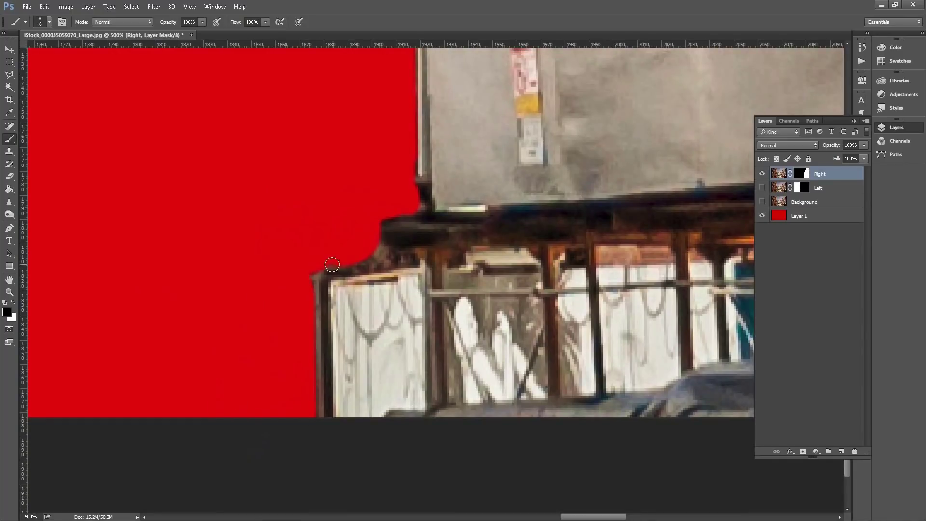
Step: Turn the Left and Background layers back on to check the masked cutouts against the full photo
{"action": "key", "text": "ctrl+minus"}
{"action": "key", "text": "ctrl+minus"}
{"action": "key", "text": "ctrl+minus"}
{"action": "key", "text": "ctrl+minus"}
{"action": "key", "text": "ctrl+minus"}
{"action": "key", "text": "ctrl+minus"}
{"action": "key", "text": "ctrl+minus"}
{"action": "key", "text": "m"}
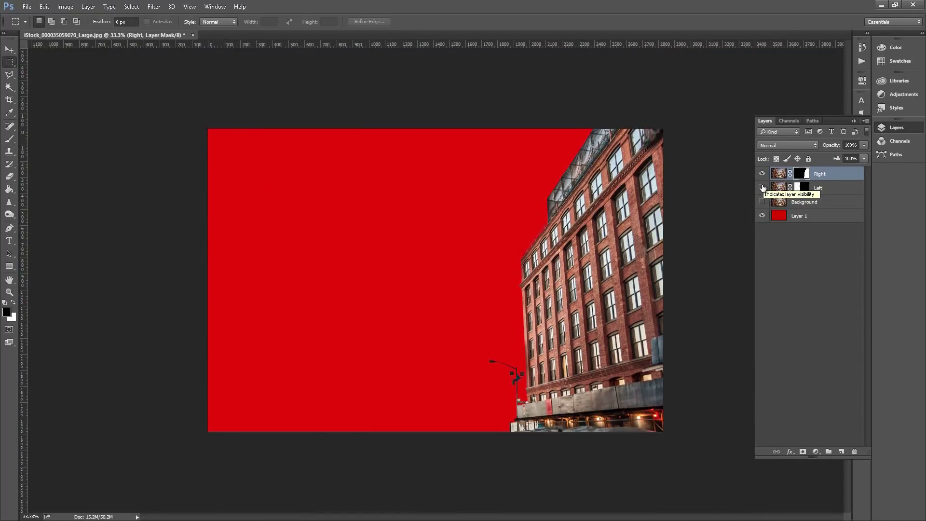
{"action": "left_click", "coordinate": [762, 189]}
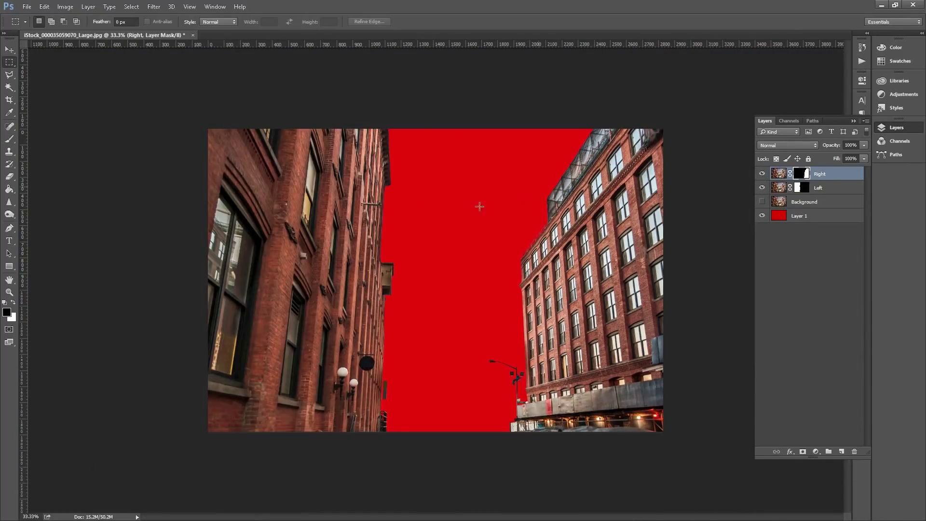
{"action": "left_click", "coordinate": [763, 202]}
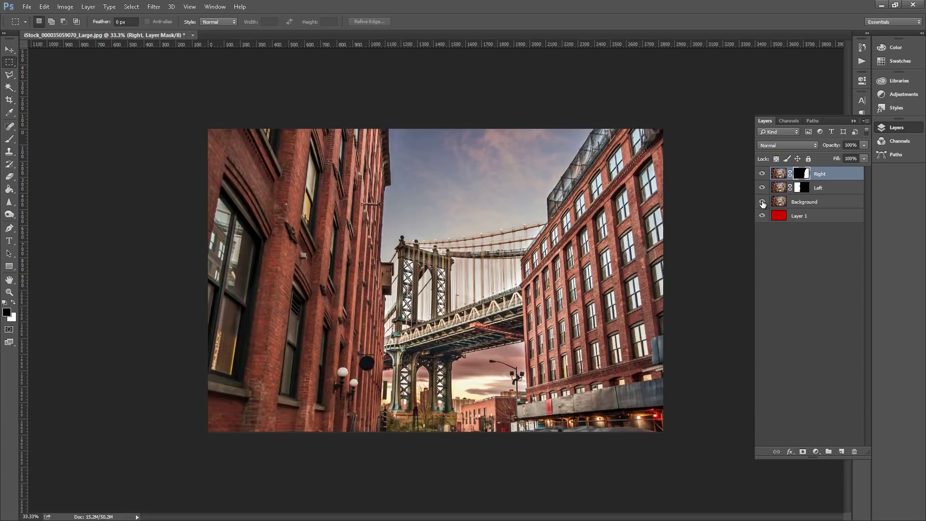
{"action": "left_click", "coordinate": [762, 201]}
{"action": "left_click", "coordinate": [763, 202]}
Step: Isolate and select the Background layer, and set up a 97 px Clone Stamp brush with 45% hardness
{"action": "left_click", "coordinate": [784, 201]}
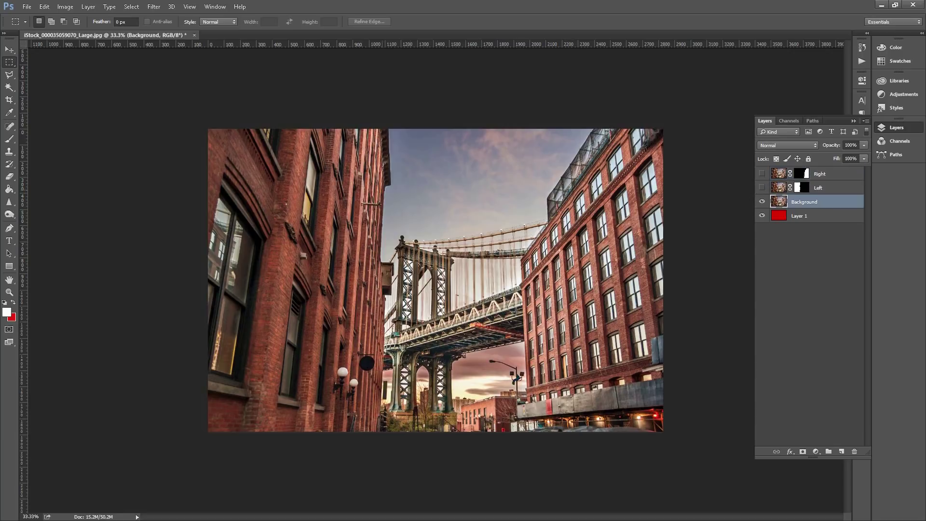
{"action": "left_click", "coordinate": [9, 152]}
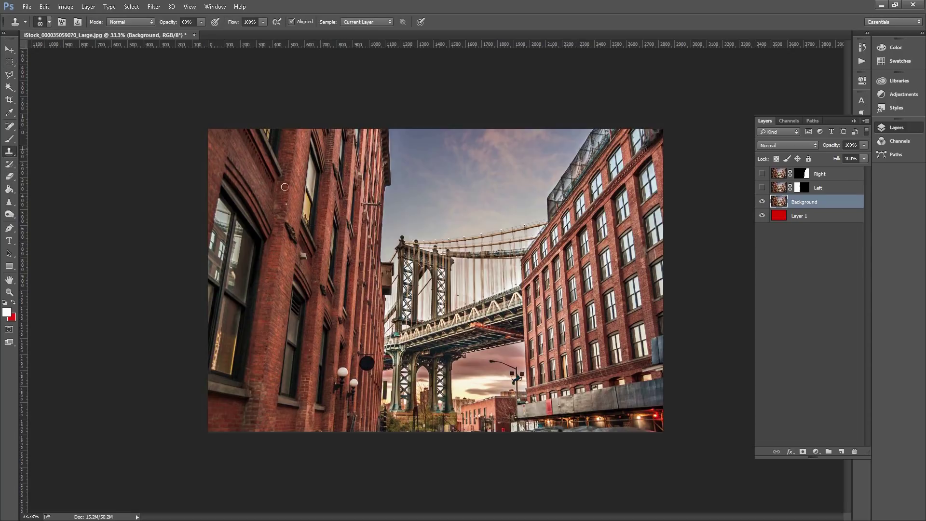
{"action": "right_click", "coordinate": [481, 209]}
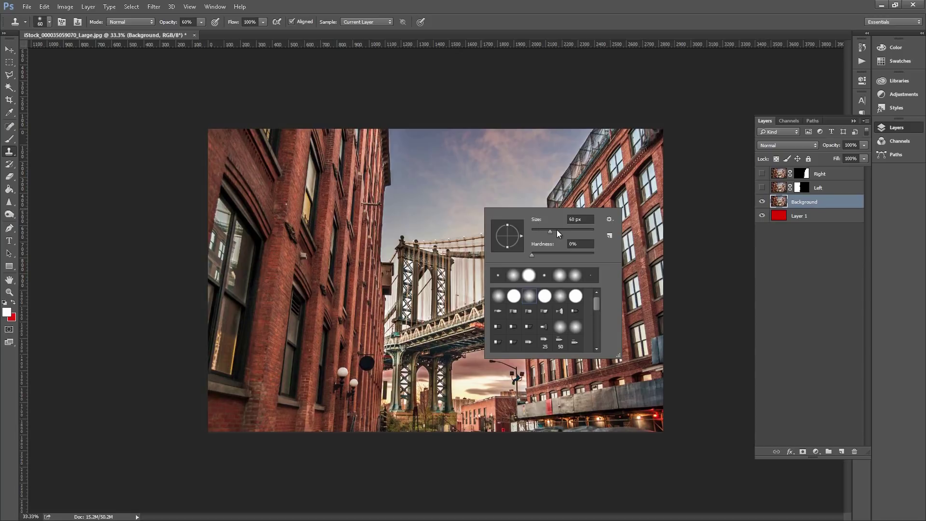
{"action": "left_click_drag", "start_coordinate": [550, 253], "coordinate": [562, 253]}
{"action": "left_click", "coordinate": [497, 3]}
Step: Try cloning sky over the top of the right building's scaffolding at 60% opacity, and undo the last stroke
{"action": "key", "text": "ctrl+plus"}
{"action": "key", "text": "ctrl+plus"}
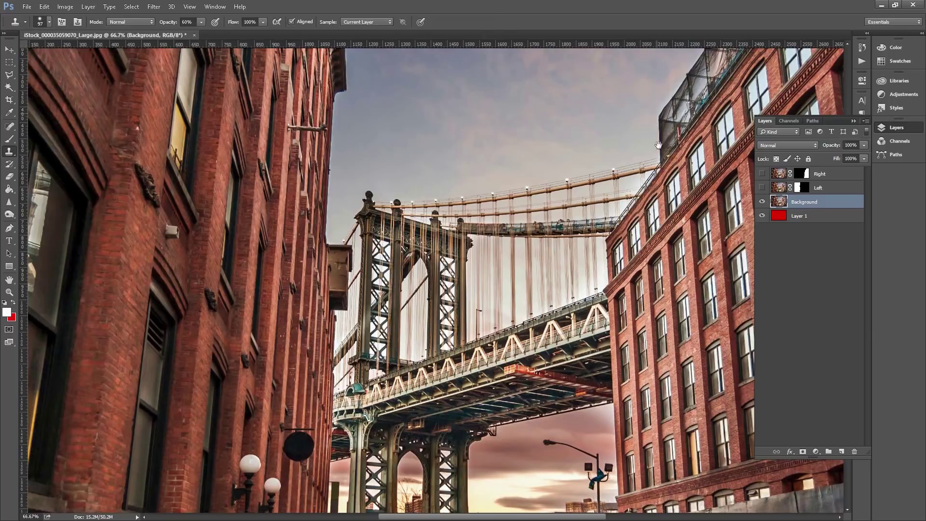
{"action": "left_click_drag", "start_coordinate": [658, 145], "coordinate": [461, 386]}
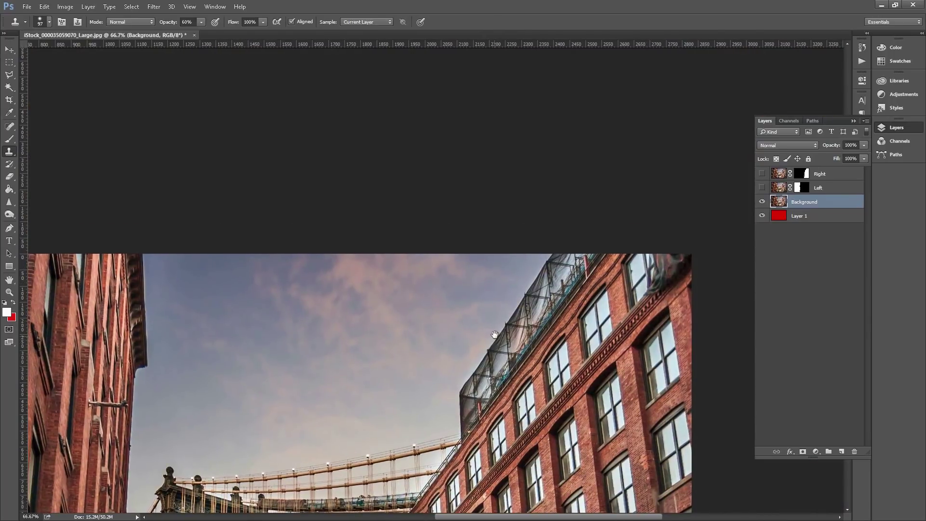
{"action": "key", "text": "ctrl+plus"}
{"action": "left_click_drag", "start_coordinate": [495, 285], "coordinate": [491, 274]}
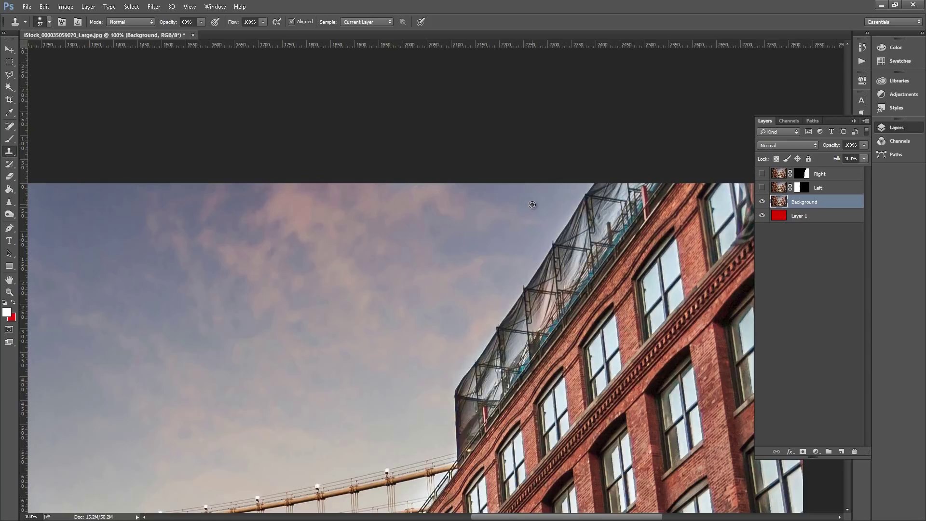
{"action": "left_click", "coordinate": [599, 208]}
{"action": "left_click", "coordinate": [598, 205]}
{"action": "left_click", "coordinate": [600, 205]}
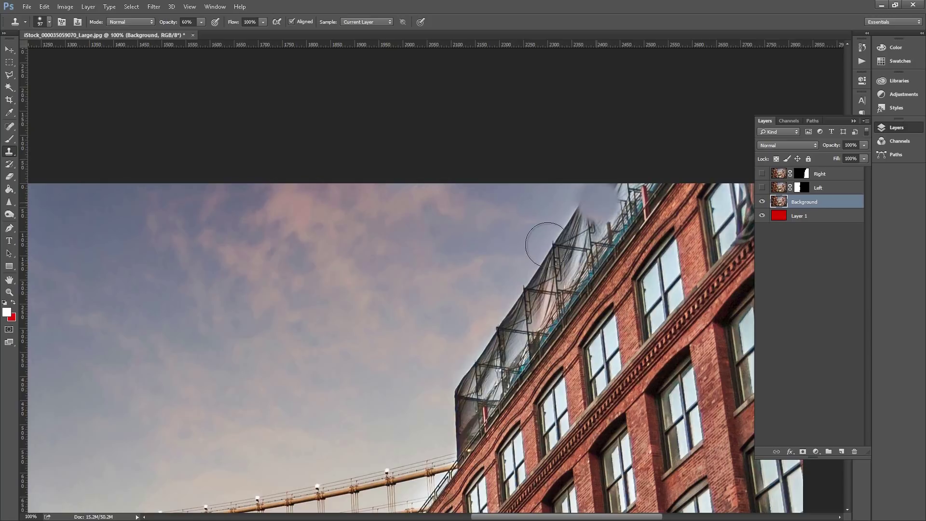
{"action": "left_click", "coordinate": [545, 245]}
{"action": "key", "text": "ctrl+z"}
Step: Set the Clone Stamp opacity to 100% and its brush size to 145 px
{"action": "left_click", "coordinate": [201, 21]}
{"action": "left_click_drag", "start_coordinate": [215, 33], "coordinate": [227, 36]}
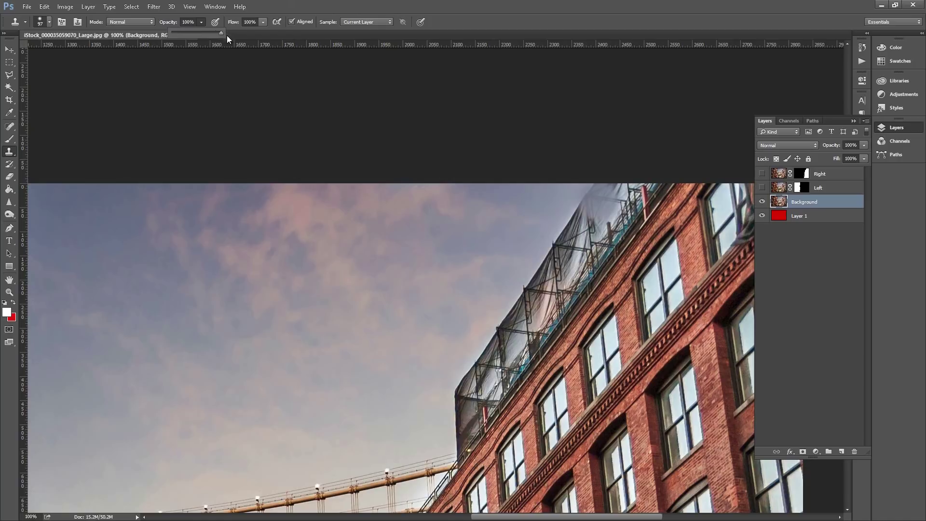
{"action": "right_click", "coordinate": [517, 204]}
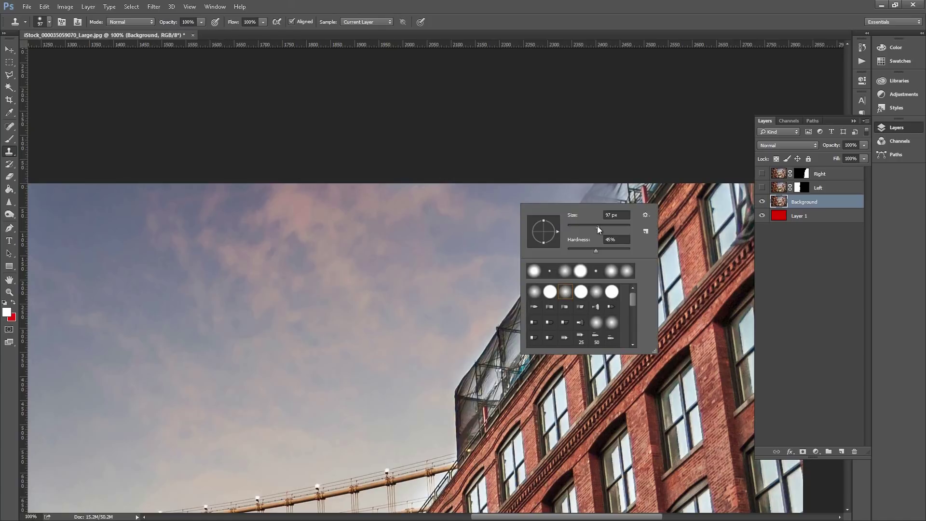
{"action": "type", "text": "145"}
{"action": "key", "text": "Tab"}
{"action": "key", "text": "Return"}
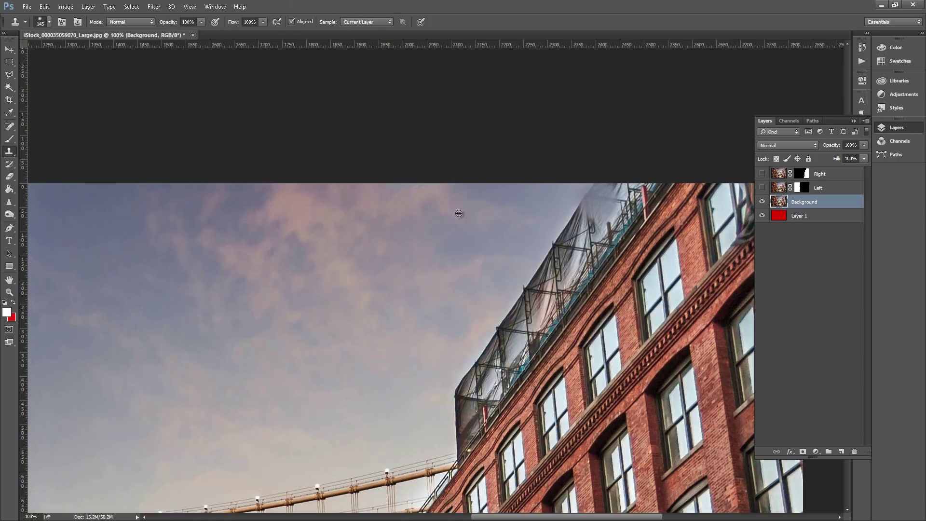
Step: Clone sampled sky over the upper part of the scaffolding along the right building's roof on the Background layer
{"action": "left_click", "coordinate": [479, 211], "text": "alt"}
{"action": "left_click", "coordinate": [607, 205]}
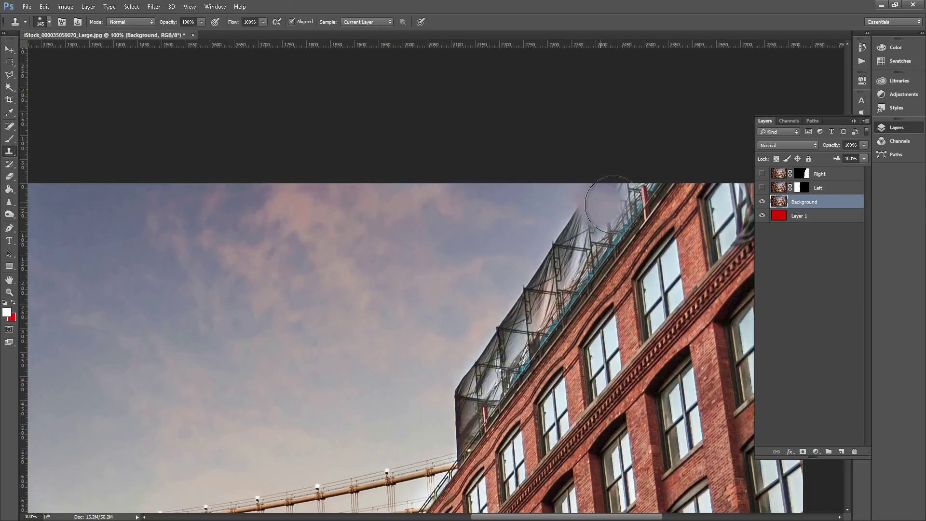
{"action": "left_click", "coordinate": [493, 225], "text": "alt"}
{"action": "mouse_move", "coordinate": [560, 226]}
{"action": "left_mouse_down"}
{"action": "mouse_move", "coordinate": [589, 219]}
{"action": "mouse_move", "coordinate": [564, 248]}
{"action": "mouse_move", "coordinate": [575, 257]}
{"action": "mouse_move", "coordinate": [547, 269]}
{"action": "left_mouse_up"}
{"action": "left_click", "coordinate": [483, 257], "text": "alt"}
{"action": "left_click", "coordinate": [476, 255], "text": "alt"}
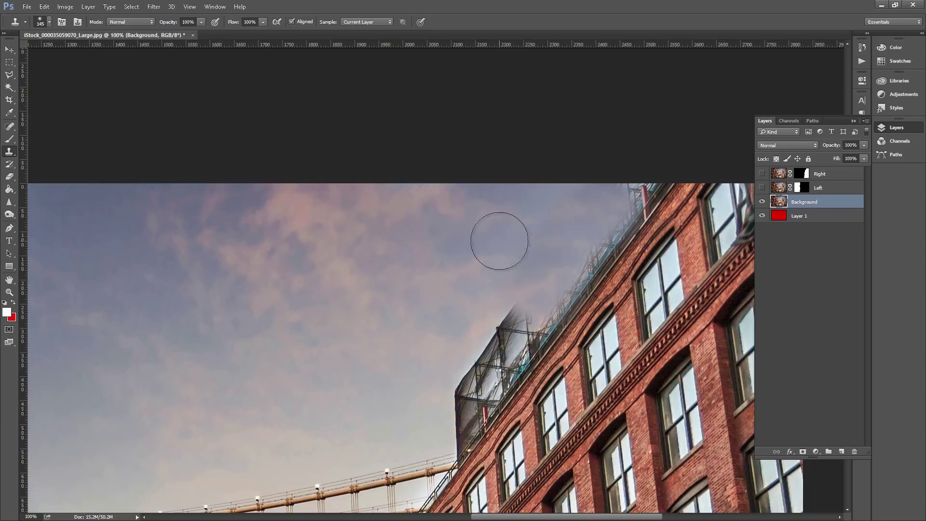
Step: Clone sky over the remaining roofline scaffolding and the top brick edge of the right building
{"action": "scroll", "coordinate": [497, 260], "scroll_direction": "down", "scroll_amount": 5}
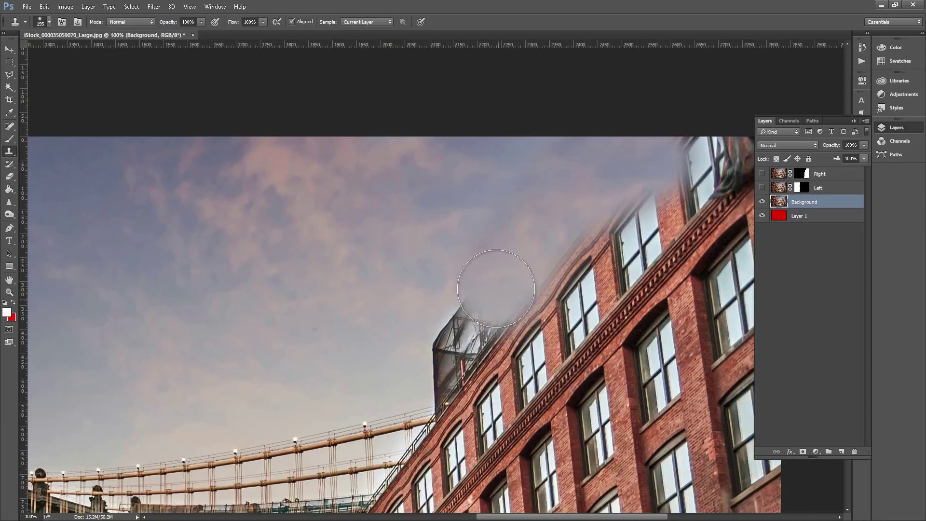
{"action": "right_click", "coordinate": [488, 242]}
{"action": "key", "text": "Return"}
{"action": "left_click_drag", "start_coordinate": [475, 253], "coordinate": [514, 244]}
{"action": "left_click", "coordinate": [450, 182], "text": "alt"}
{"action": "left_click_drag", "start_coordinate": [533, 212], "coordinate": [562, 160]}
{"action": "mouse_move", "coordinate": [456, 270]}
{"action": "left_mouse_down"}
{"action": "mouse_move", "coordinate": [400, 309]}
{"action": "mouse_move", "coordinate": [459, 274]}
{"action": "left_mouse_up"}
Step: Clone the suspension cables and bridge deck across the inner edge of the right building
{"action": "key", "text": "["}
{"action": "left_click", "coordinate": [360, 313], "text": "alt"}
{"action": "mouse_move", "coordinate": [409, 317]}
{"action": "left_mouse_down"}
{"action": "mouse_move", "coordinate": [407, 340]}
{"action": "mouse_move", "coordinate": [381, 365]}
{"action": "mouse_move", "coordinate": [421, 347]}
{"action": "left_mouse_up"}
{"action": "left_click", "coordinate": [297, 355], "text": "alt"}
{"action": "left_click", "coordinate": [388, 342]}
{"action": "key", "text": "]"}
{"action": "key", "text": "]"}
{"action": "key", "text": "]"}
{"action": "key", "text": "]"}
{"action": "key", "text": "]"}
{"action": "left_click", "coordinate": [391, 395]}
{"action": "mouse_move", "coordinate": [392, 395]}
{"action": "left_mouse_down"}
{"action": "mouse_move", "coordinate": [432, 226]}
{"action": "mouse_move", "coordinate": [424, 275]}
{"action": "left_mouse_up"}
Step: Resize the clone brush and paint sunset clouds over the street lamp's arm below the bridge
{"action": "right_click", "coordinate": [436, 304]}
{"action": "type", "text": "74"}
{"action": "key", "text": "Return"}
{"action": "scroll", "coordinate": [366, 316], "scroll_direction": "down", "scroll_amount": 2}
{"action": "scroll", "coordinate": [314, 268], "scroll_direction": "down", "scroll_amount": 3}
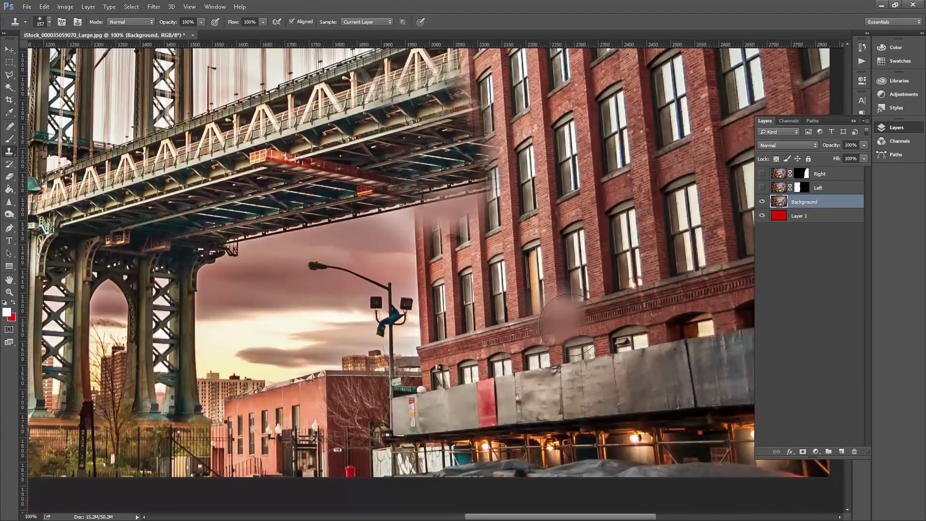
{"action": "key", "text": "ctrl+plus"}
{"action": "right_click", "coordinate": [217, 296]}
{"action": "type", "text": "23"}
{"action": "key", "text": "Return"}
{"action": "left_click_drag", "start_coordinate": [227, 257], "coordinate": [313, 282]}
{"action": "right_click", "coordinate": [333, 231]}
{"action": "left_click", "coordinate": [402, 253]}
{"action": "key", "text": "Return"}
Step: Clone clouds over the rest of the street lamp and the right building's edge beneath the bridge
{"action": "left_click", "coordinate": [256, 321], "text": "alt"}
{"action": "mouse_move", "coordinate": [319, 325]}
{"action": "left_mouse_down"}
{"action": "mouse_move", "coordinate": [405, 164]}
{"action": "mouse_move", "coordinate": [413, 324]}
{"action": "left_mouse_up"}
{"action": "right_click", "coordinate": [262, 284]}
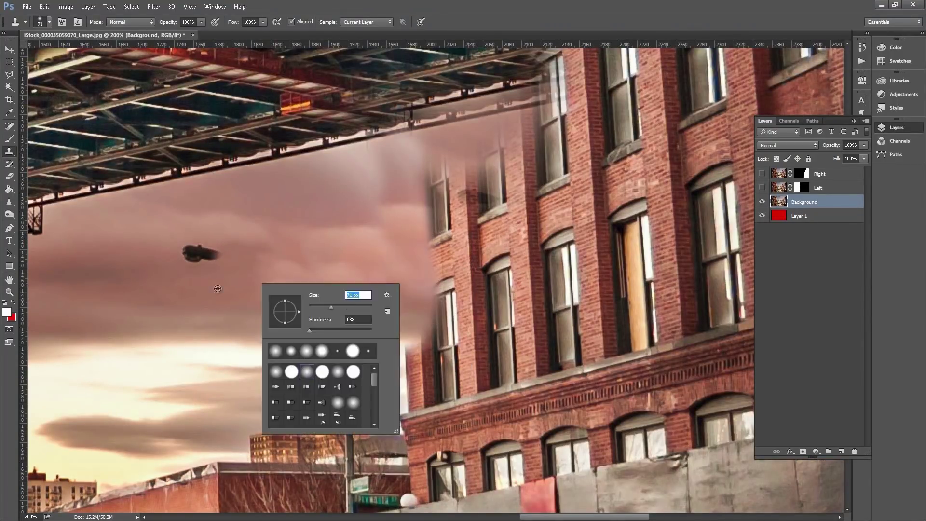
{"action": "left_click", "coordinate": [352, 305]}
{"action": "mouse_move", "coordinate": [208, 256]}
{"action": "left_mouse_down"}
{"action": "mouse_move", "coordinate": [312, 336]}
{"action": "mouse_move", "coordinate": [346, 325]}
{"action": "left_mouse_up"}
{"action": "right_click", "coordinate": [281, 354]}
{"action": "type", "text": "23"}
{"action": "key", "text": "Return"}
{"action": "scroll", "coordinate": [392, 263], "scroll_direction": "down", "scroll_amount": 3}
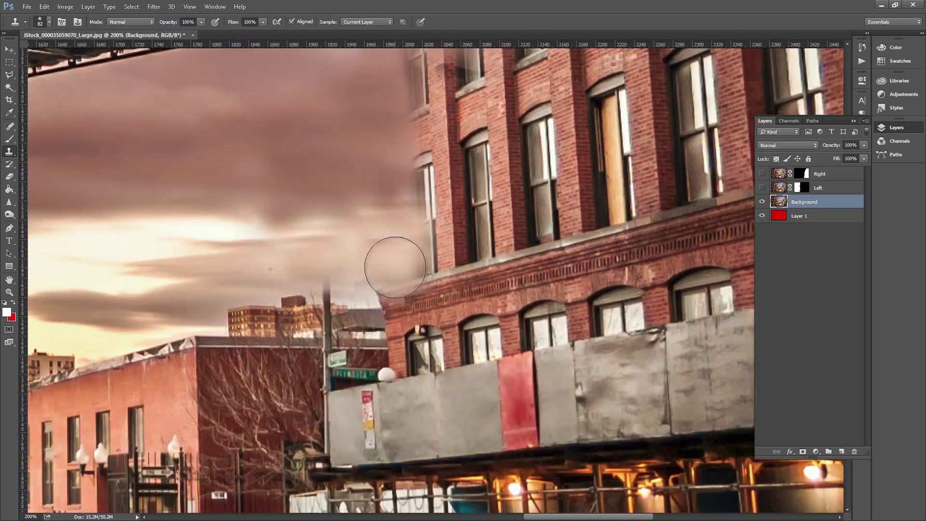
Step: Clone out the lamp post and extend the low red building over the right building's lower corner and grey hoarding
{"action": "left_click_drag", "start_coordinate": [325, 286], "coordinate": [329, 337]}
{"action": "right_click", "coordinate": [328, 342], "text": "alt"}
{"action": "mouse_move", "coordinate": [329, 368]}
{"action": "left_mouse_down"}
{"action": "mouse_move", "coordinate": [406, 327]}
{"action": "mouse_move", "coordinate": [406, 362]}
{"action": "mouse_move", "coordinate": [338, 416]}
{"action": "left_mouse_up"}
{"action": "mouse_move", "coordinate": [330, 436]}
{"action": "left_mouse_down"}
{"action": "mouse_move", "coordinate": [338, 341]}
{"action": "mouse_move", "coordinate": [296, 370]}
{"action": "mouse_move", "coordinate": [325, 421]}
{"action": "left_mouse_up"}
{"action": "right_click", "coordinate": [389, 423], "text": "alt"}
{"action": "left_click_drag", "start_coordinate": [410, 313], "coordinate": [381, 377]}
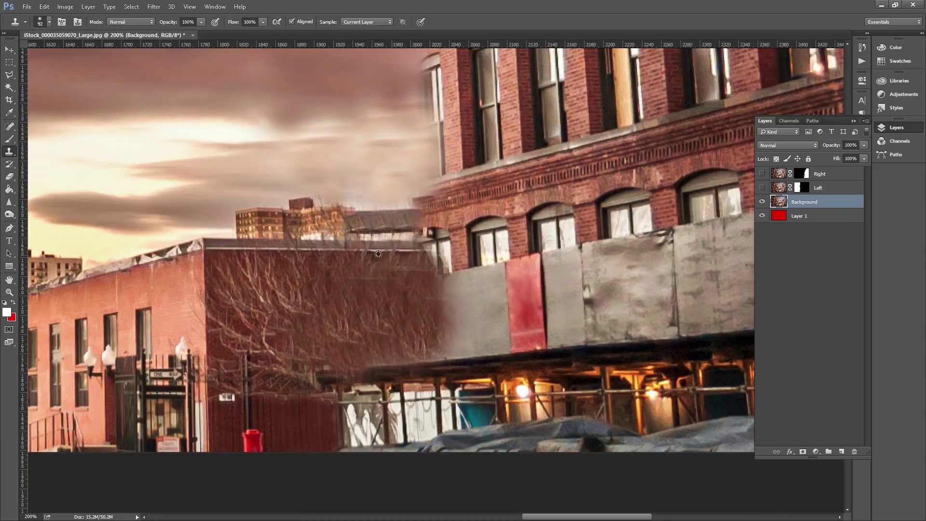
{"action": "mouse_move", "coordinate": [429, 221]}
{"action": "left_mouse_down"}
{"action": "mouse_move", "coordinate": [348, 424]}
{"action": "mouse_move", "coordinate": [382, 424]}
{"action": "left_mouse_up"}
{"action": "right_click", "coordinate": [357, 432], "text": "alt"}
Step: Clone blue sky over the cornice and upper edge of the left building
{"action": "key", "text": "ctrl+minus"}
{"action": "key", "text": "ctrl+minus"}
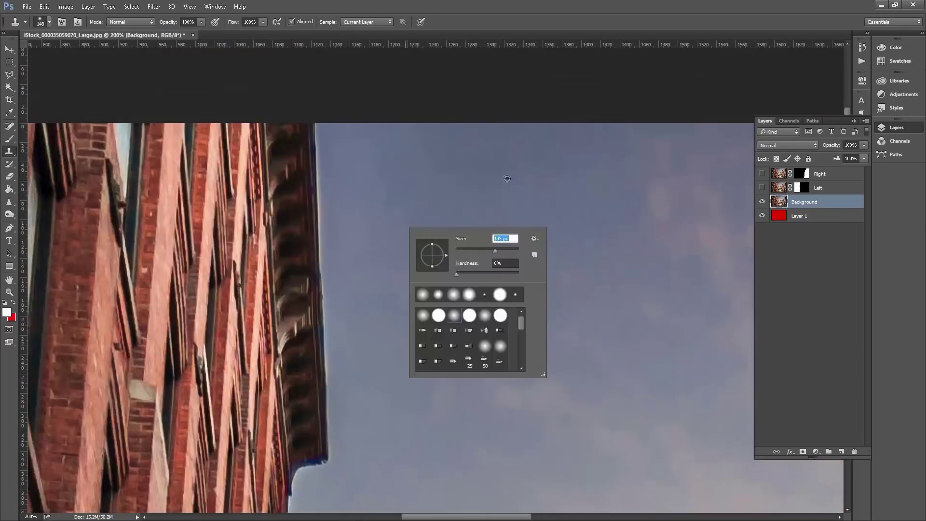
{"action": "key", "text": "Return"}
{"action": "mouse_move", "coordinate": [289, 145]}
{"action": "left_mouse_down"}
{"action": "mouse_move", "coordinate": [238, 282]}
{"action": "mouse_move", "coordinate": [285, 202]}
{"action": "mouse_move", "coordinate": [318, 352]}
{"action": "mouse_move", "coordinate": [317, 217]}
{"action": "left_mouse_up"}
{"action": "key", "text": "ctrl+minus"}
{"action": "key", "text": "ctrl+plus"}
{"action": "mouse_move", "coordinate": [234, 341]}
{"action": "left_mouse_down"}
{"action": "mouse_move", "coordinate": [331, 382]}
{"action": "mouse_move", "coordinate": [322, 211]}
{"action": "left_mouse_up"}
Step: Clone sky and the slanted bridge cable over the boxy structure protruding from the left building
{"action": "right_click", "coordinate": [351, 319], "text": "alt"}
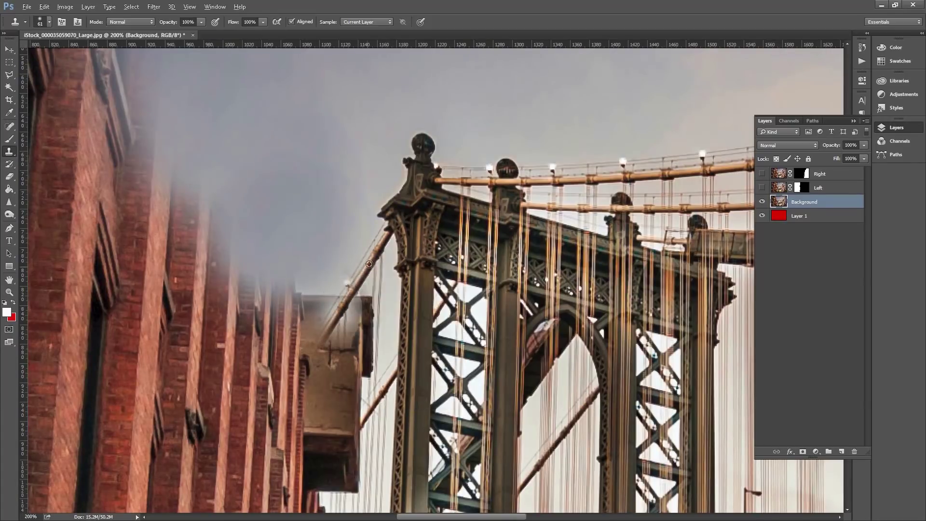
{"action": "left_click", "coordinate": [243, 324]}
{"action": "mouse_move", "coordinate": [342, 305]}
{"action": "left_mouse_down"}
{"action": "mouse_move", "coordinate": [294, 321]}
{"action": "mouse_move", "coordinate": [381, 338]}
{"action": "mouse_move", "coordinate": [364, 223]}
{"action": "mouse_move", "coordinate": [356, 285]}
{"action": "mouse_move", "coordinate": [371, 284]}
{"action": "left_mouse_up"}
{"action": "right_click", "coordinate": [375, 312], "text": "alt"}
{"action": "left_click", "coordinate": [369, 201], "text": "alt"}
{"action": "left_click_drag", "start_coordinate": [344, 246], "coordinate": [327, 257]}
{"action": "left_click", "coordinate": [371, 179], "text": "alt"}
{"action": "left_click_drag", "start_coordinate": [342, 222], "coordinate": [350, 292]}
{"action": "left_click", "coordinate": [372, 303], "text": "alt"}
{"action": "left_click_drag", "start_coordinate": [352, 331], "coordinate": [336, 352]}
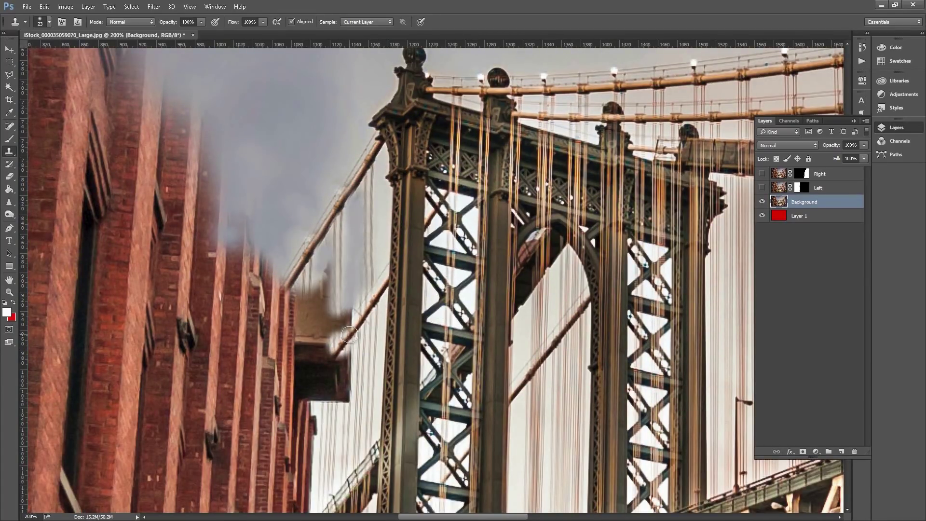
Step: Clone the thin hanging cables and pale sky over the rest of the left building's protruding box
{"action": "left_click_drag", "start_coordinate": [341, 273], "coordinate": [372, 173]}
{"action": "left_click_drag", "start_coordinate": [367, 220], "coordinate": [358, 194]}
{"action": "mouse_move", "coordinate": [376, 256]}
{"action": "left_mouse_down"}
{"action": "mouse_move", "coordinate": [374, 320]}
{"action": "mouse_move", "coordinate": [360, 263]}
{"action": "left_mouse_up"}
{"action": "mouse_move", "coordinate": [350, 305]}
{"action": "left_mouse_down"}
{"action": "mouse_move", "coordinate": [370, 191]}
{"action": "mouse_move", "coordinate": [329, 242]}
{"action": "mouse_move", "coordinate": [376, 219]}
{"action": "left_mouse_up"}
{"action": "right_click", "coordinate": [421, 184], "text": "alt"}
{"action": "left_click_drag", "start_coordinate": [334, 247], "coordinate": [333, 338]}
{"action": "left_click_drag", "start_coordinate": [349, 340], "coordinate": [368, 213]}
{"action": "left_click_drag", "start_coordinate": [354, 273], "coordinate": [356, 237]}
Step: Extend the bridge deck, its underside and the sunset sky over the left building's inner edge
{"action": "scroll", "coordinate": [357, 237], "scroll_direction": "down", "scroll_amount": 5}
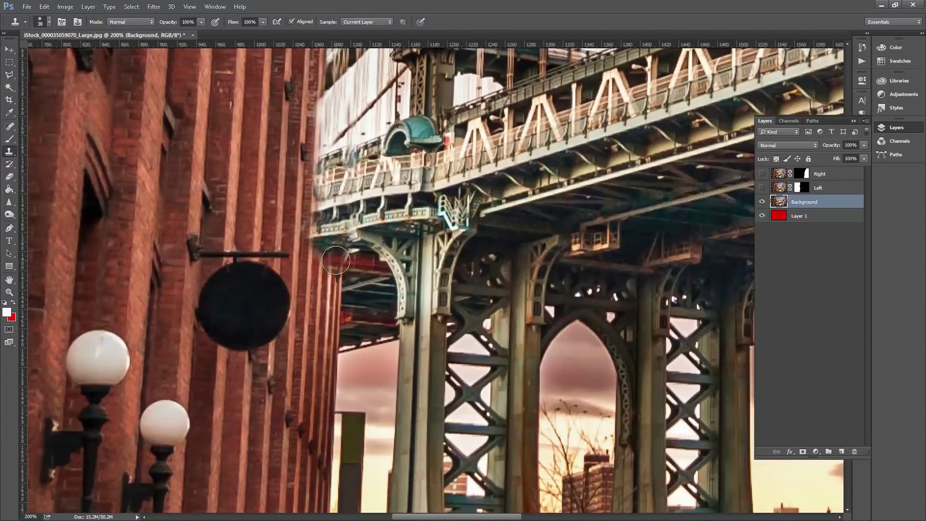
{"action": "left_click_drag", "start_coordinate": [317, 280], "coordinate": [313, 223]}
{"action": "left_click_drag", "start_coordinate": [312, 243], "coordinate": [322, 290]}
{"action": "mouse_move", "coordinate": [378, 331]}
{"action": "left_mouse_down"}
{"action": "mouse_move", "coordinate": [367, 224]}
{"action": "mouse_move", "coordinate": [306, 251]}
{"action": "mouse_move", "coordinate": [182, 269]}
{"action": "left_mouse_up"}
{"action": "right_click", "coordinate": [348, 227], "text": "alt"}
{"action": "left_click", "coordinate": [659, 257], "text": "alt"}
{"action": "mouse_move", "coordinate": [226, 280]}
{"action": "left_mouse_down"}
{"action": "mouse_move", "coordinate": [210, 306]}
{"action": "mouse_move", "coordinate": [170, 310]}
{"action": "mouse_move", "coordinate": [166, 381]}
{"action": "mouse_move", "coordinate": [195, 284]}
{"action": "left_mouse_up"}
{"action": "right_click", "coordinate": [216, 365]}
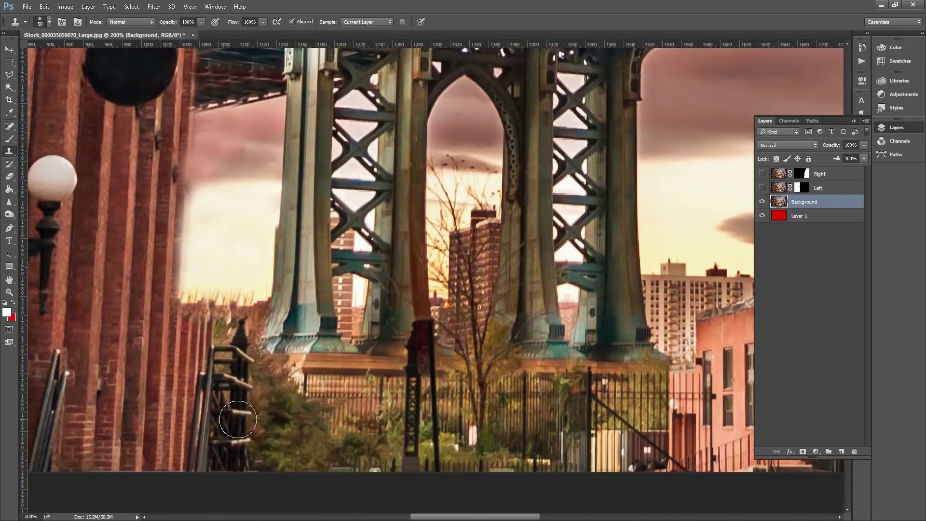
Step: Clone the green bushes over the black railing at the base of the left building
{"action": "right_click", "coordinate": [238, 420], "text": "alt"}
{"action": "left_click", "coordinate": [250, 434], "text": "alt"}
{"action": "mouse_move", "coordinate": [232, 425]}
{"action": "left_mouse_down"}
{"action": "mouse_move", "coordinate": [197, 457]}
{"action": "mouse_move", "coordinate": [241, 340]}
{"action": "mouse_move", "coordinate": [182, 413]}
{"action": "left_mouse_up"}
{"action": "right_click", "coordinate": [253, 425]}
{"action": "right_click", "coordinate": [237, 423], "text": "alt"}
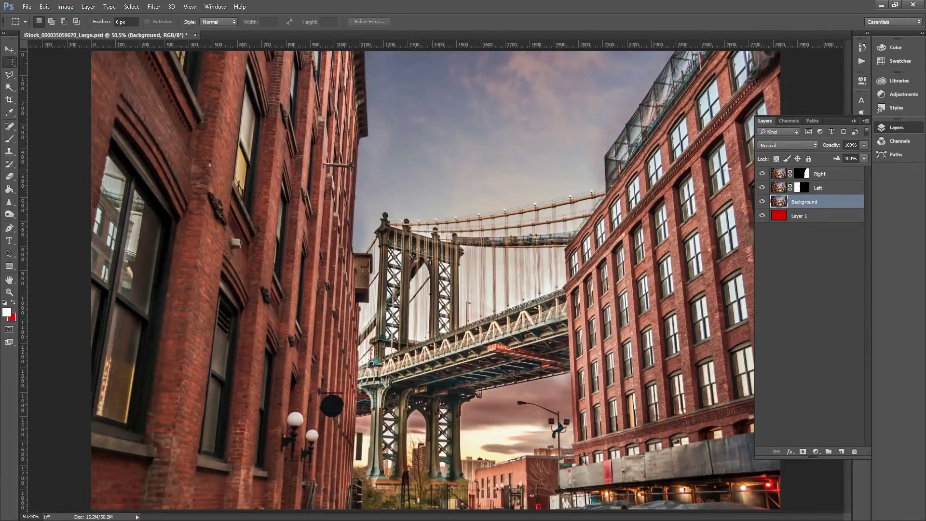
Step: Toggle the visibility of the Right and Left layers to check the cloned areas behind each building
{"action": "left_click", "coordinate": [763, 174]}
{"action": "left_click", "coordinate": [763, 174]}
{"action": "left_click", "coordinate": [763, 174]}
{"action": "left_click", "coordinate": [763, 174]}
{"action": "left_click", "coordinate": [763, 173]}
{"action": "left_click", "coordinate": [763, 174]}
{"action": "left_click", "coordinate": [762, 188]}
{"action": "left_click", "coordinate": [763, 188]}
{"action": "left_click", "coordinate": [762, 188]}
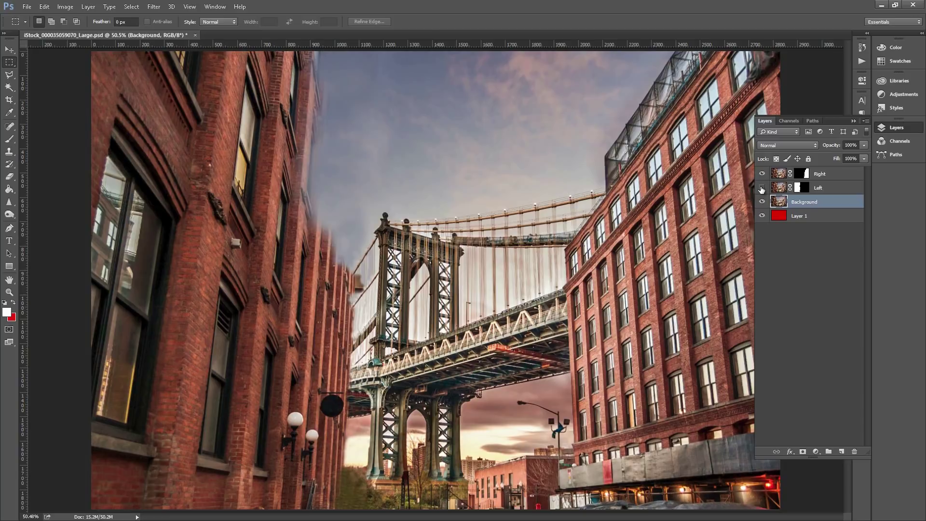
{"action": "left_click", "coordinate": [762, 187]}
{"action": "left_click", "coordinate": [762, 188]}
{"action": "left_click", "coordinate": [763, 187]}
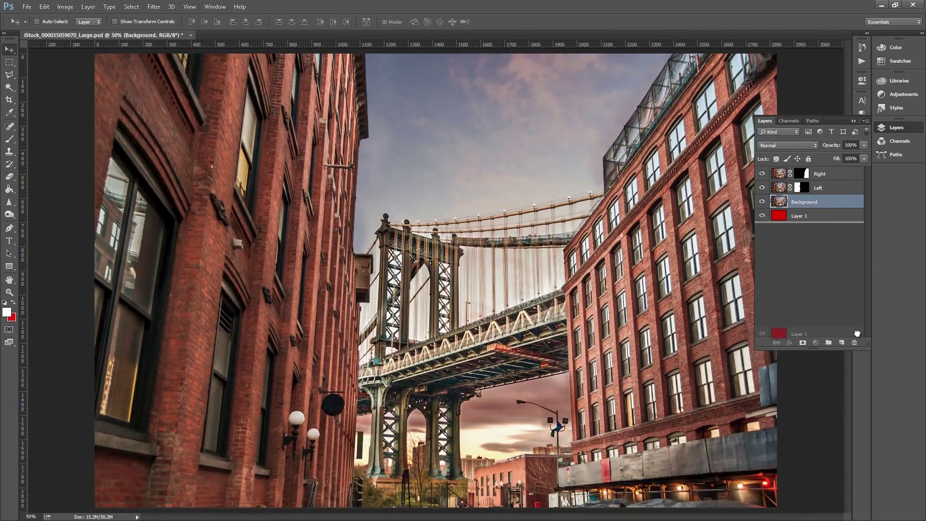
Step: Delete the red Layer 1 and apply the layer masks of the Left and Right layers
{"action": "left_click_drag", "start_coordinate": [857, 334], "coordinate": [855, 343]}
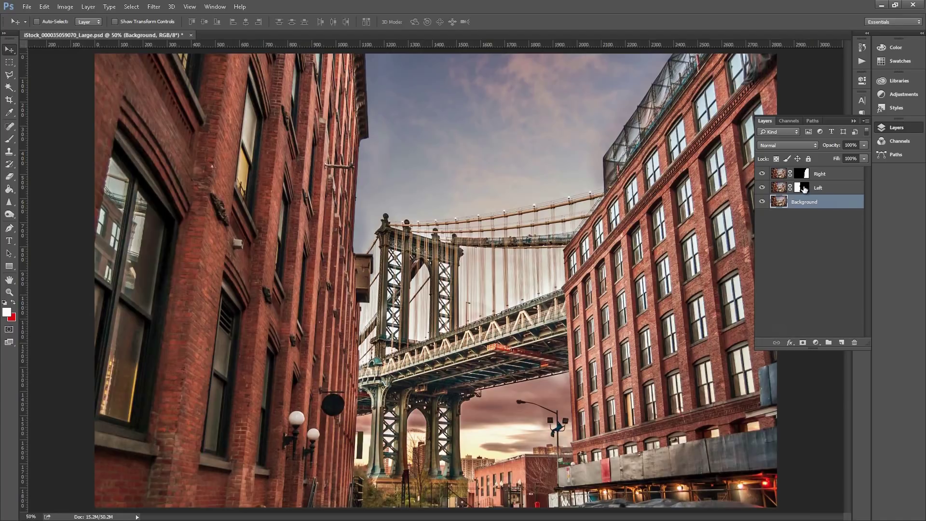
{"action": "right_click", "coordinate": [804, 189]}
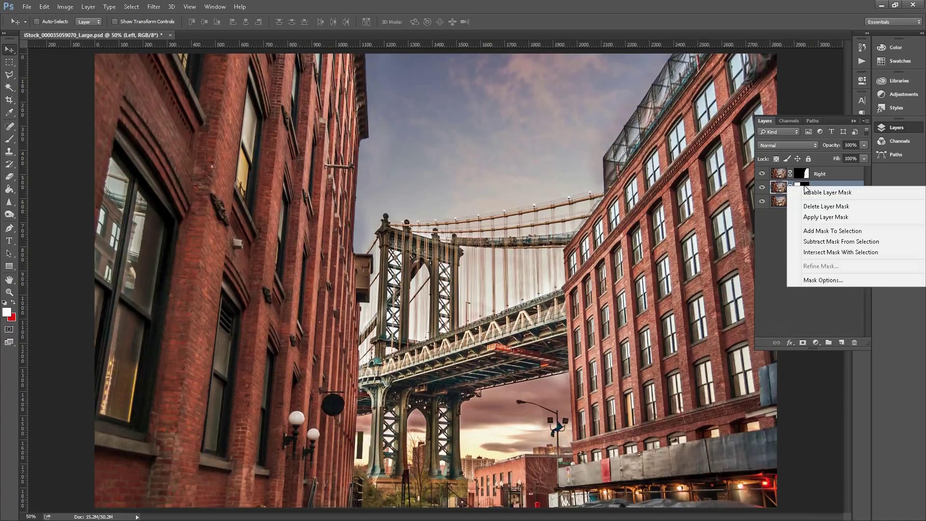
{"action": "left_click", "coordinate": [828, 220]}
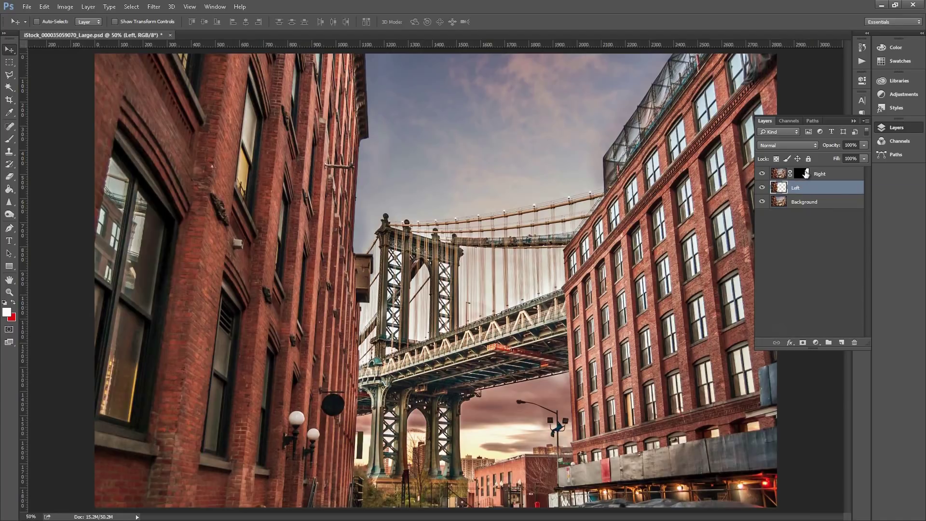
{"action": "right_click", "coordinate": [806, 174]}
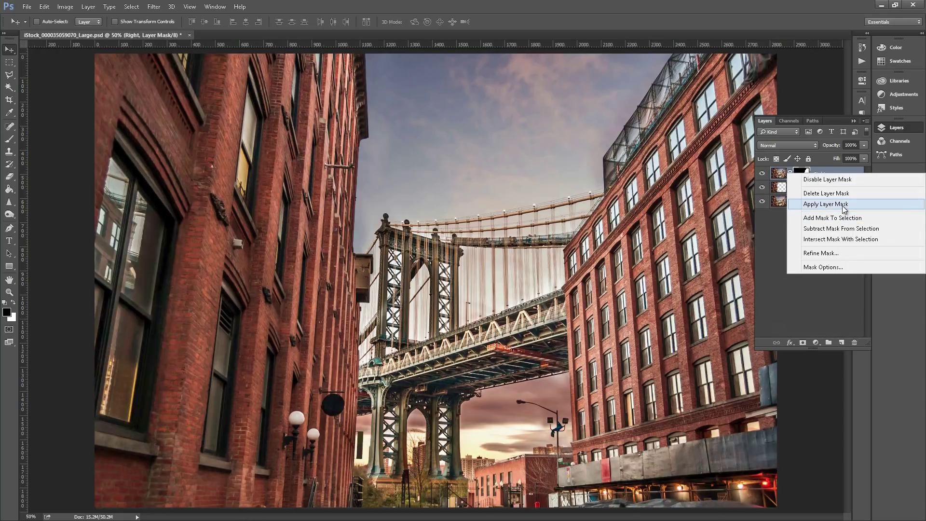
{"action": "left_click", "coordinate": [844, 206]}
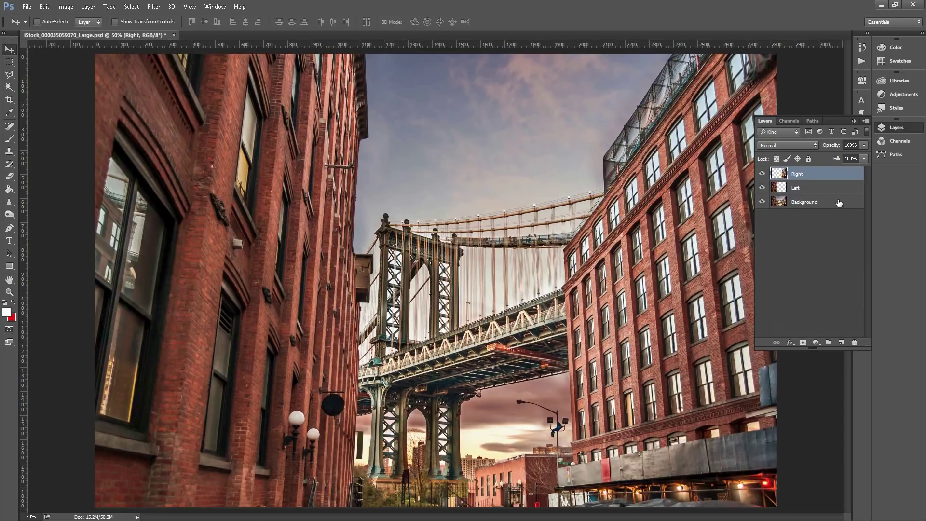
Step: Convert the Right, Left and Background layers each to a Smart Object and save the document
{"action": "right_click", "coordinate": [783, 175]}
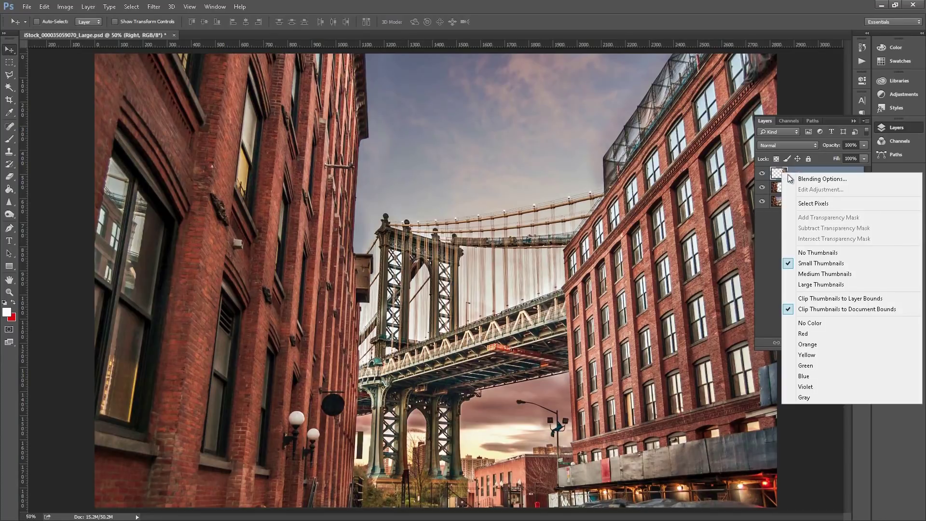
{"action": "left_click", "coordinate": [802, 170]}
{"action": "right_click", "coordinate": [806, 174]}
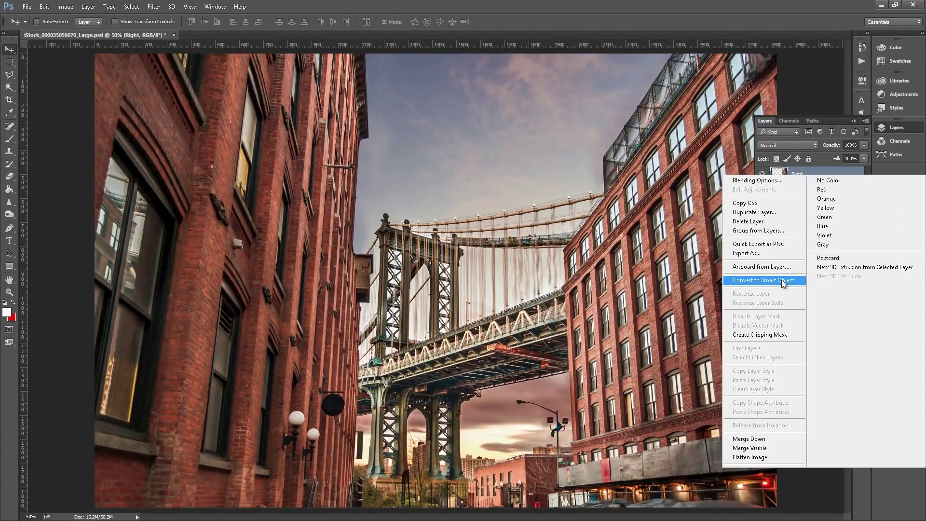
{"action": "left_click", "coordinate": [783, 284]}
{"action": "right_click", "coordinate": [814, 187]}
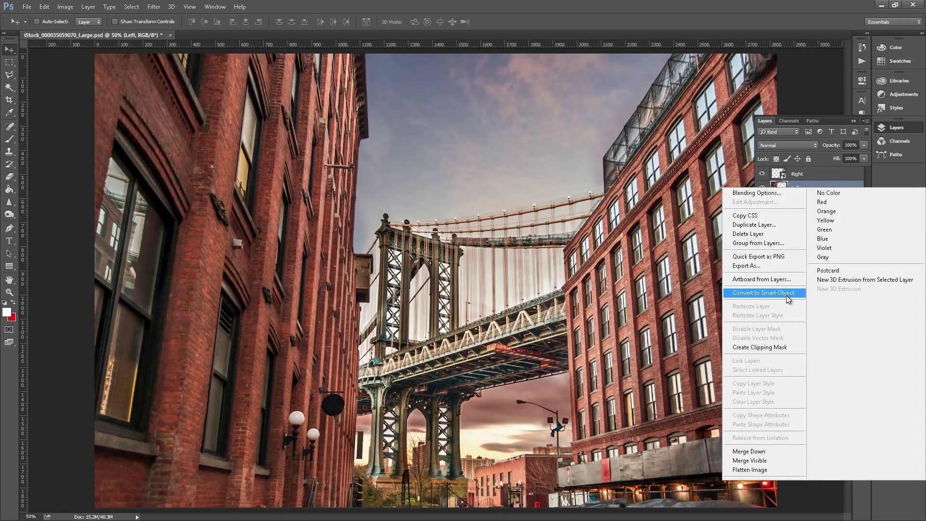
{"action": "left_click", "coordinate": [788, 292]}
{"action": "right_click", "coordinate": [811, 205]}
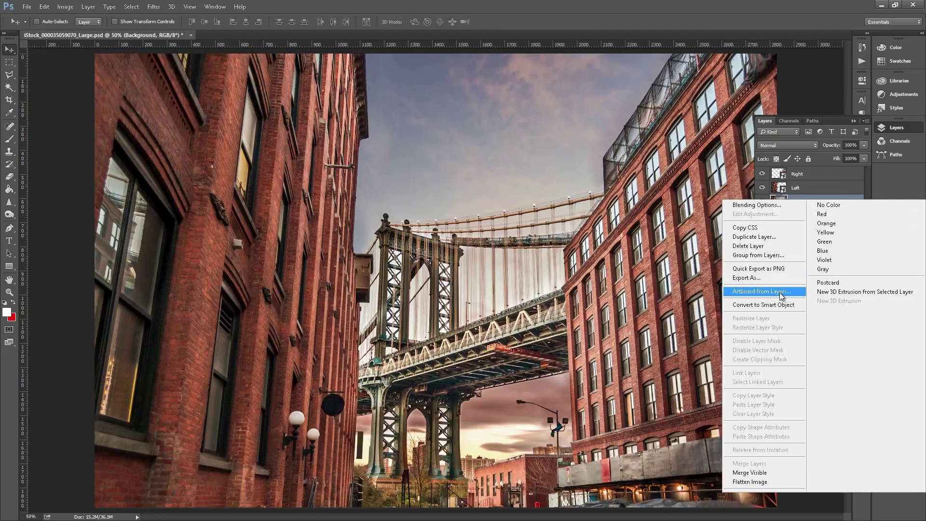
{"action": "left_click", "coordinate": [783, 305]}
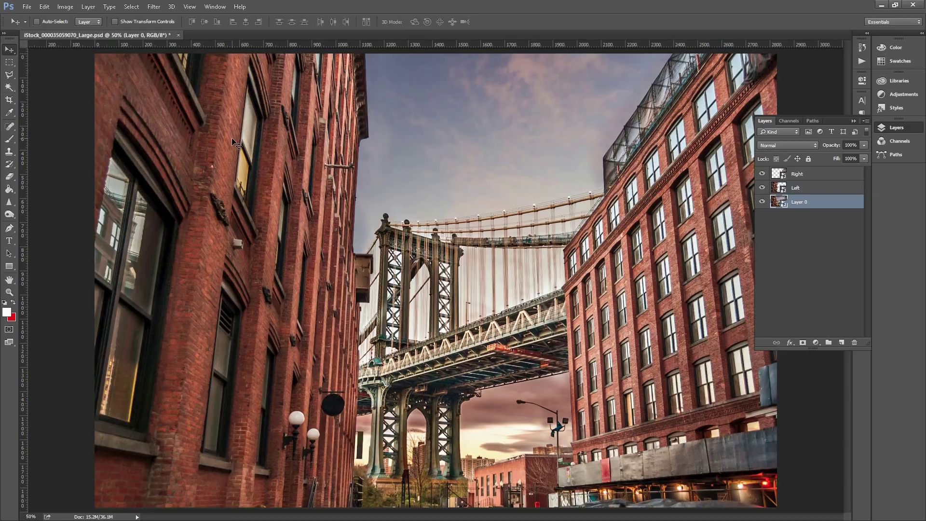
{"action": "key", "text": "ctrl+s"}
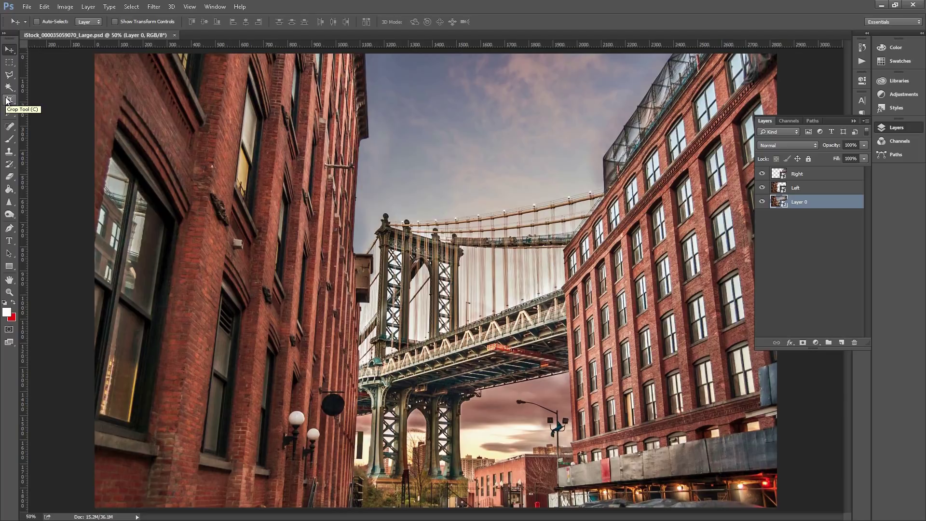
Step: Crop the document to a full-height 1:1 square of about 1882 px, framing the bridge between both buildings
{"action": "left_click", "coordinate": [10, 101]}
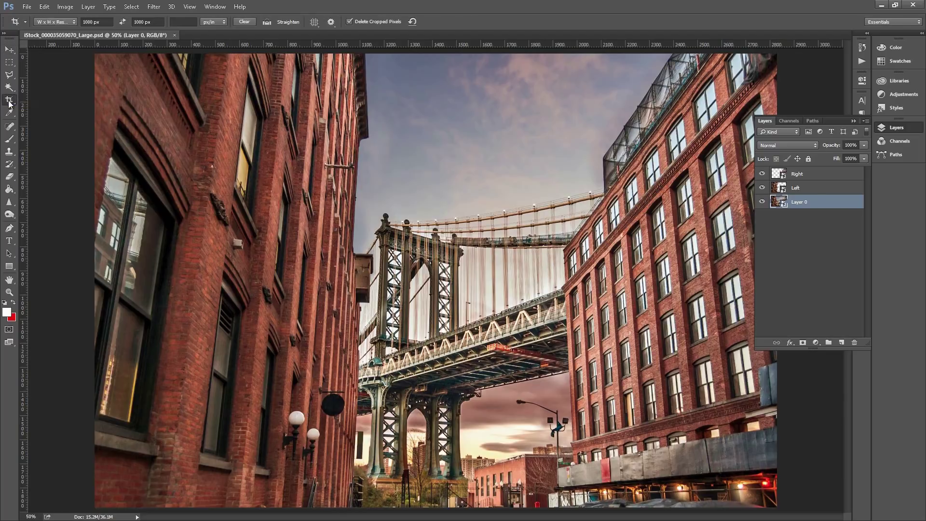
{"action": "left_click", "coordinate": [52, 24]}
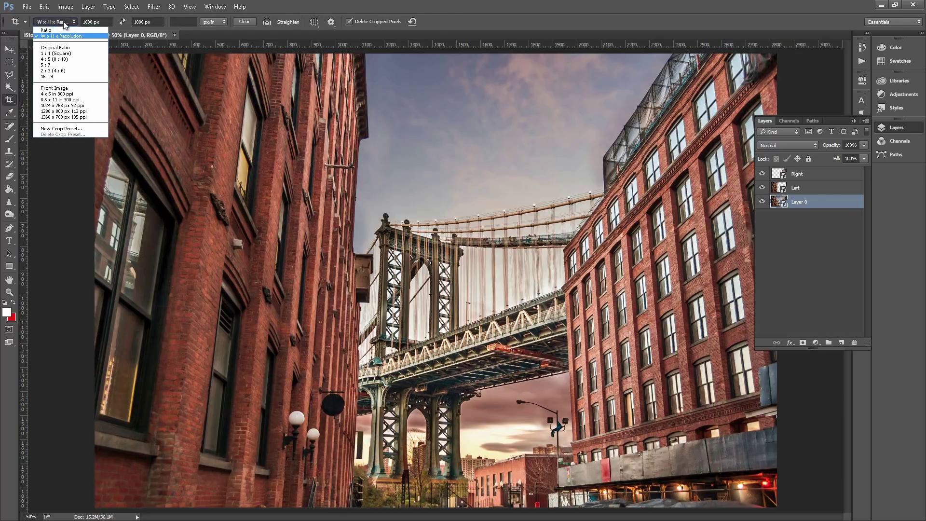
{"action": "left_click", "coordinate": [67, 54]}
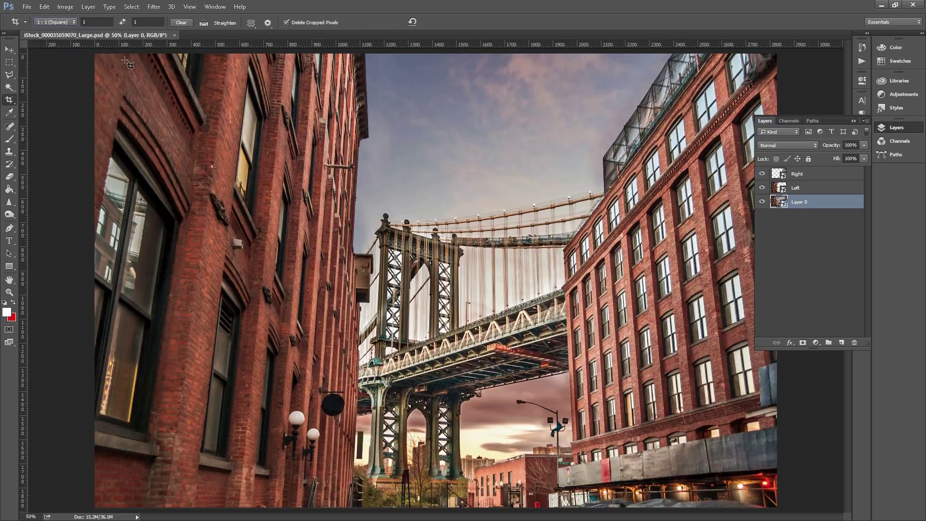
{"action": "left_click_drag", "start_coordinate": [128, 54], "coordinate": [617, 431]}
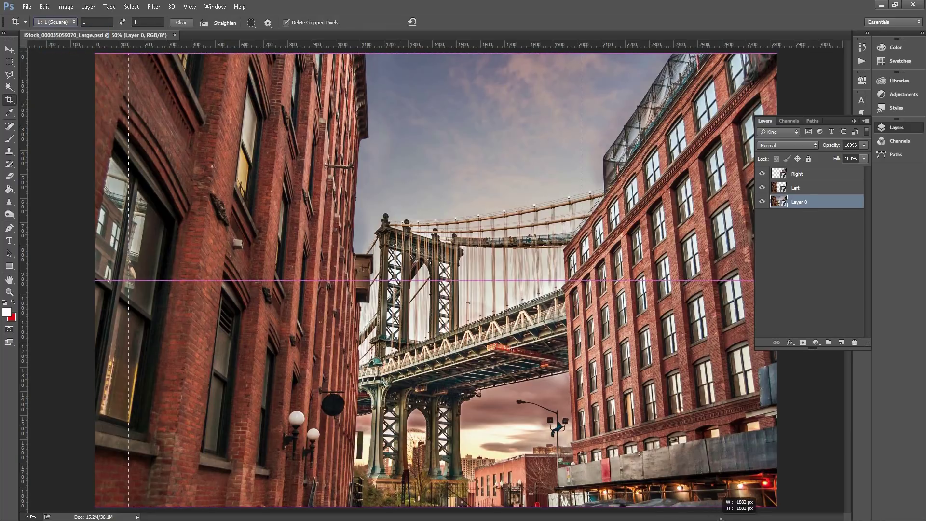
{"action": "left_click_drag", "start_coordinate": [721, 519], "coordinate": [720, 518]}
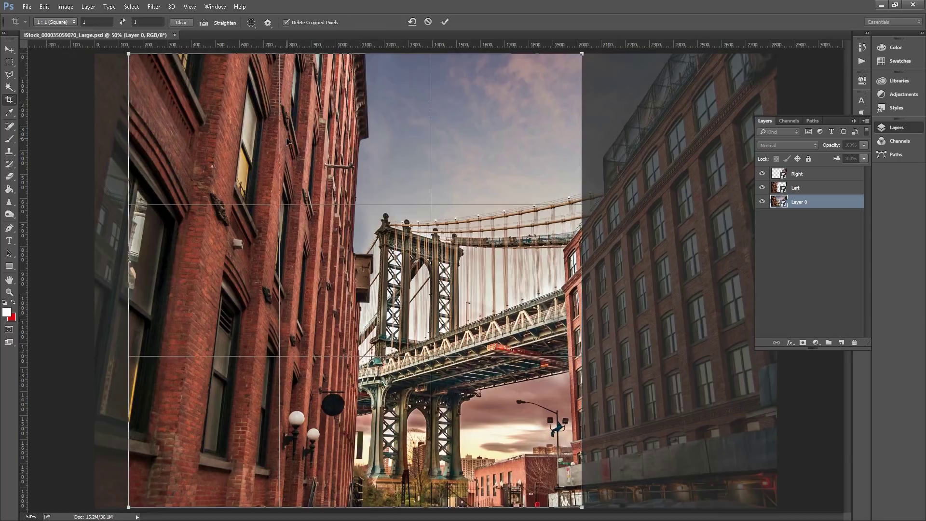
{"action": "left_click_drag", "start_coordinate": [287, 141], "coordinate": [415, 135]}
{"action": "key", "text": "Return"}
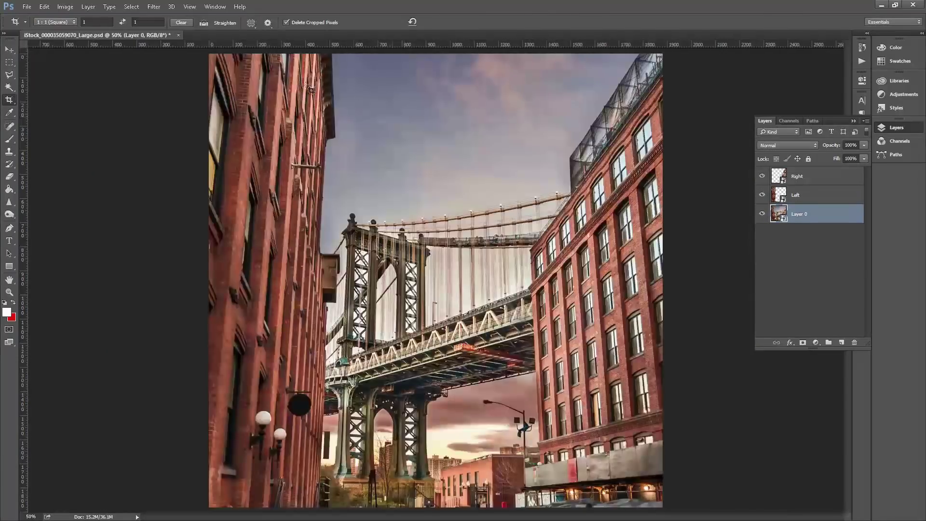
Step: Try shifting the Right layer's building slightly sideways with the Move tool
{"action": "left_click", "coordinate": [9, 50]}
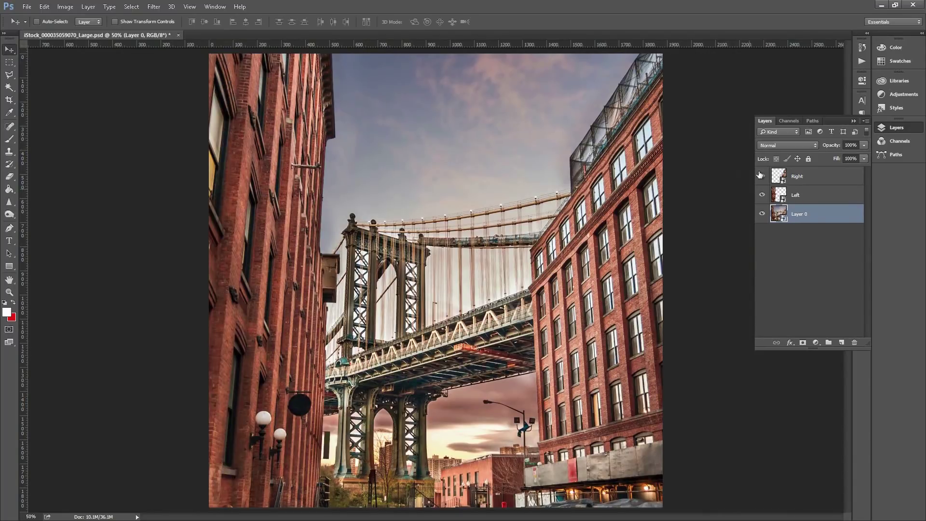
{"action": "left_click", "coordinate": [791, 176]}
{"action": "mouse_move", "coordinate": [619, 237]}
{"action": "left_mouse_down"}
{"action": "mouse_move", "coordinate": [611, 236]}
{"action": "mouse_move", "coordinate": [630, 236]}
{"action": "left_mouse_up"}
Step: Resize the image to 1080 × 1080 pixels at a resolution of 72 pixels/inch
{"action": "left_click", "coordinate": [65, 7]}
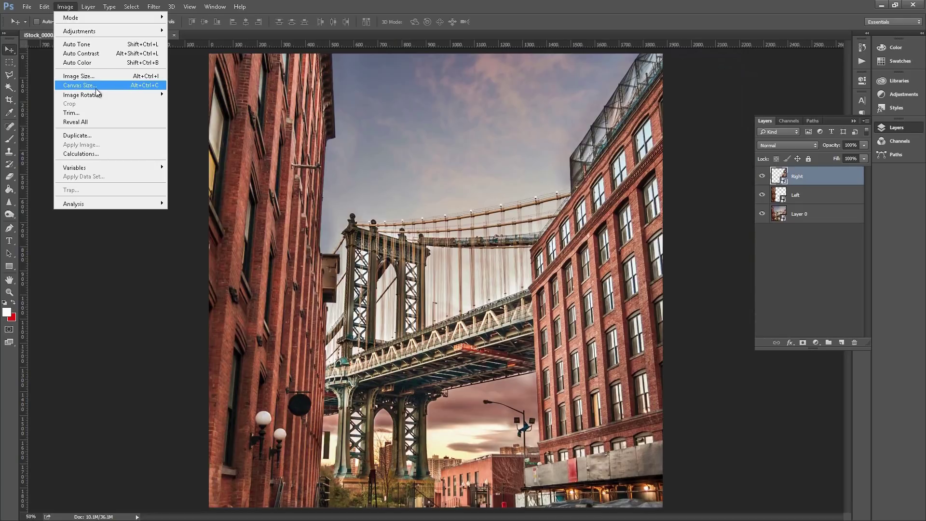
{"action": "left_click", "coordinate": [95, 77]}
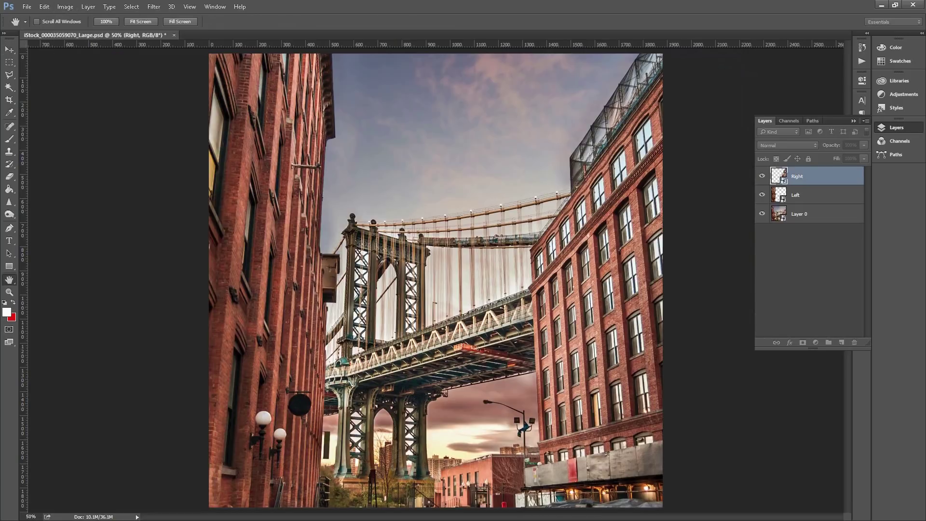
{"action": "key", "text": "ctrl+alt+i"}
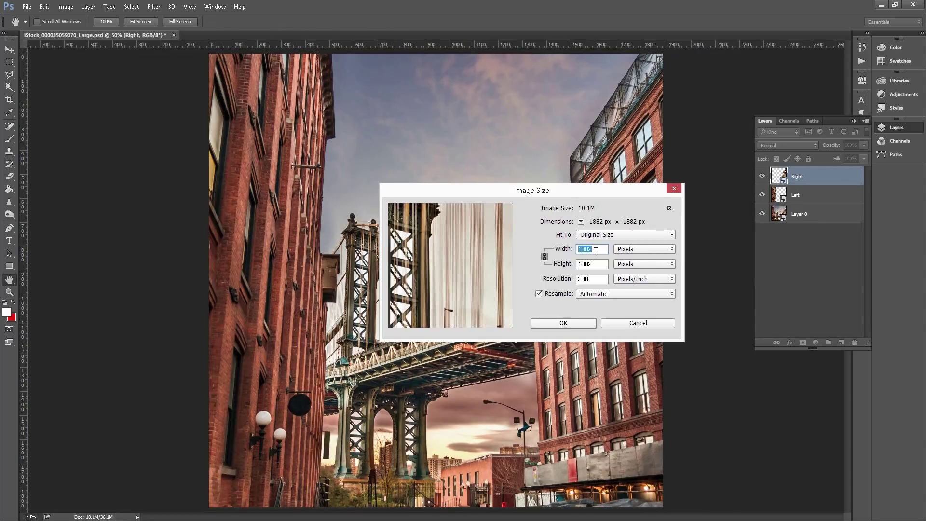
{"action": "type", "text": "1080"}
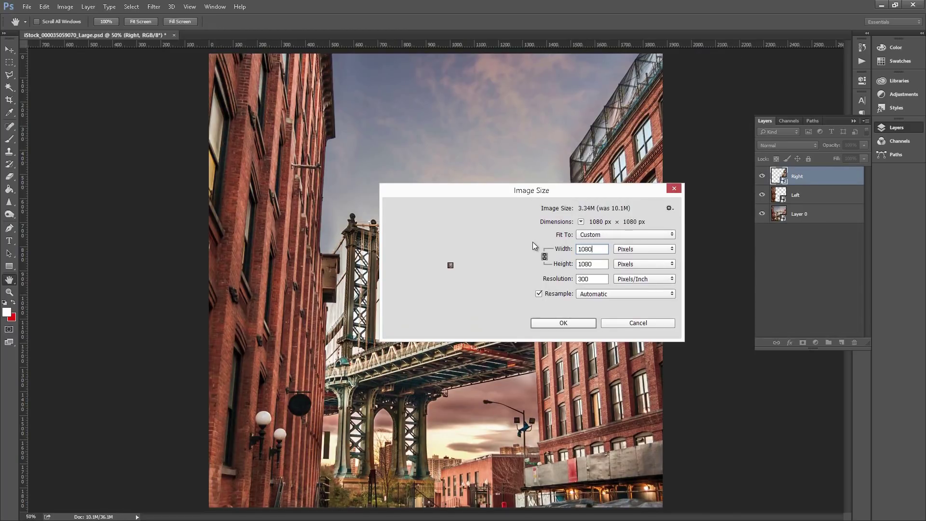
{"action": "left_click_drag", "start_coordinate": [590, 279], "coordinate": [567, 282]}
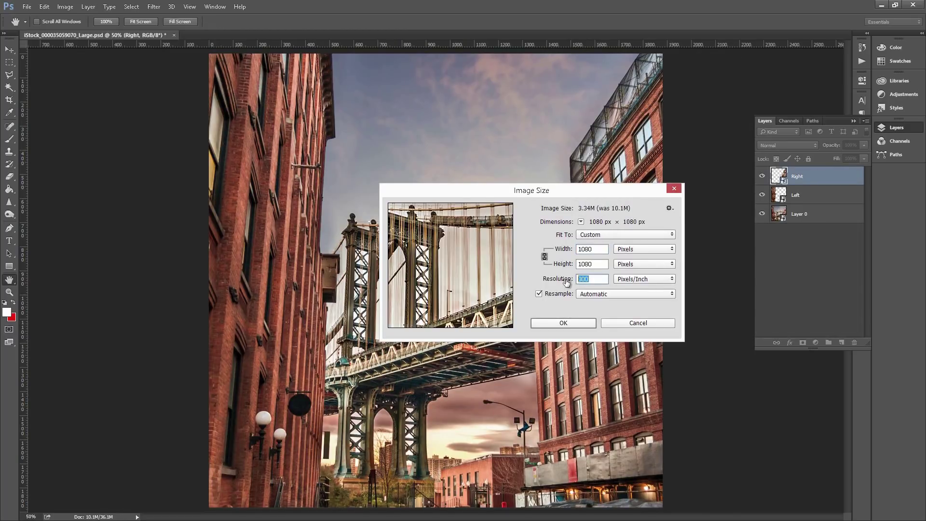
{"action": "type", "text": "72"}
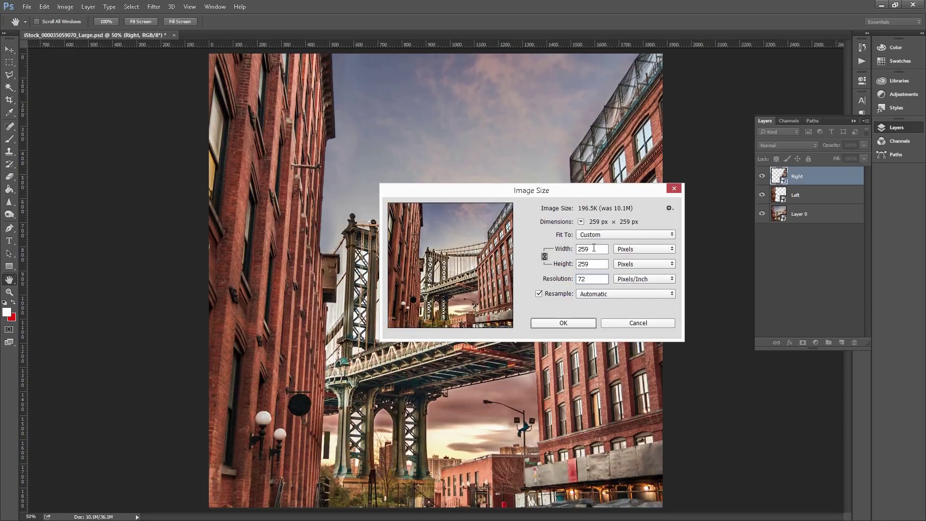
{"action": "key", "text": "Tab"}
{"action": "type", "text": "1080"}
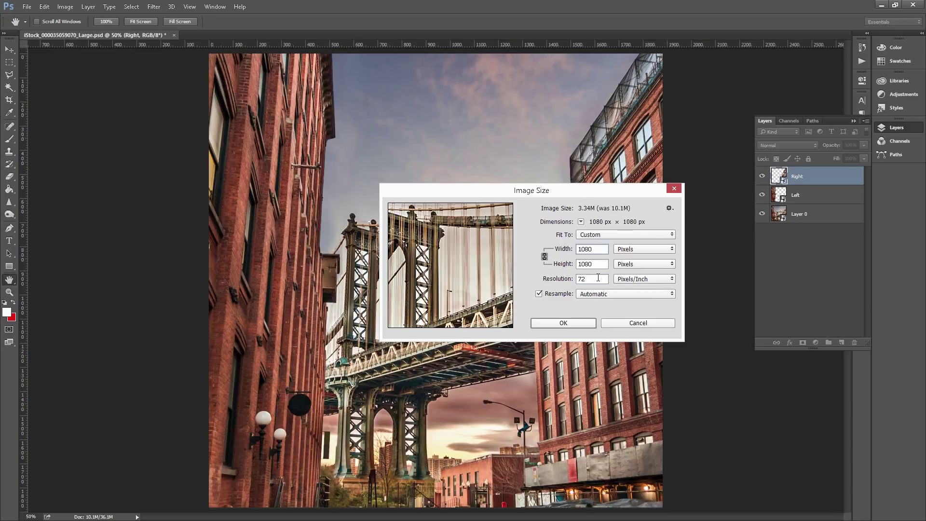
{"action": "left_click", "coordinate": [570, 279]}
{"action": "left_click", "coordinate": [564, 324]}
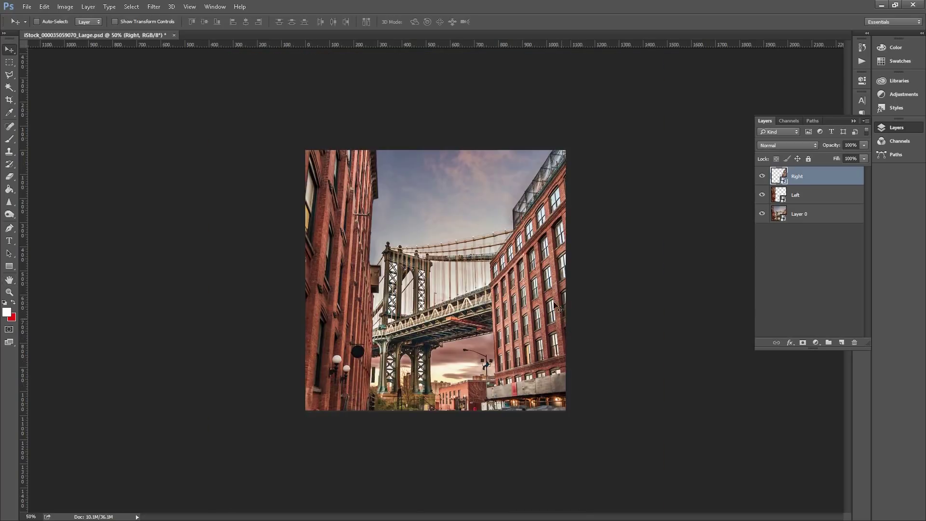
Step: Show the Timeline and create a video timeline with the Right, Left and Layer 0 layers selected
{"action": "key", "text": "ctrl+0"}
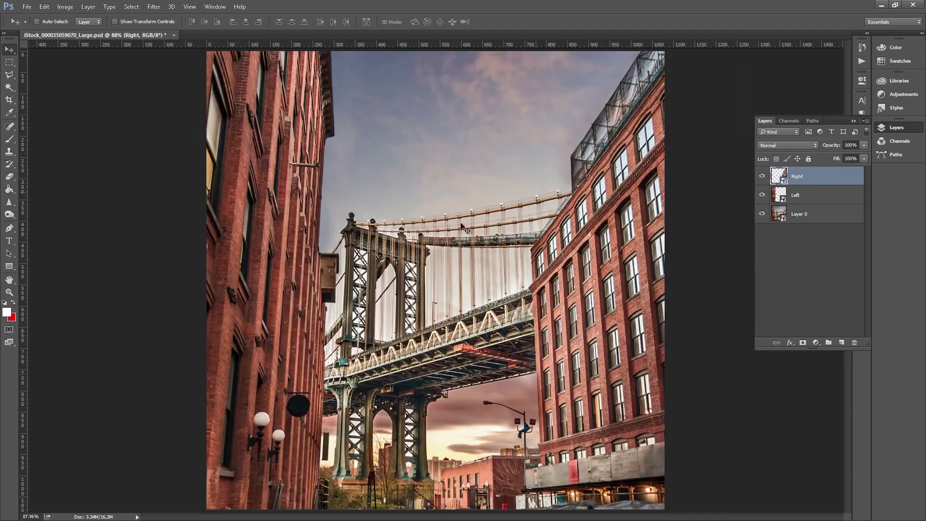
{"action": "left_click", "coordinate": [214, 6]}
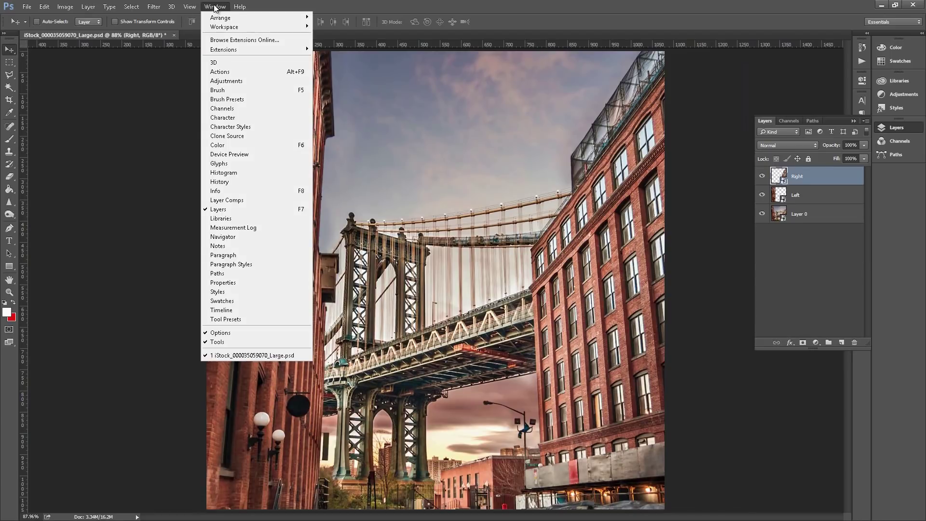
{"action": "left_click", "coordinate": [254, 313]}
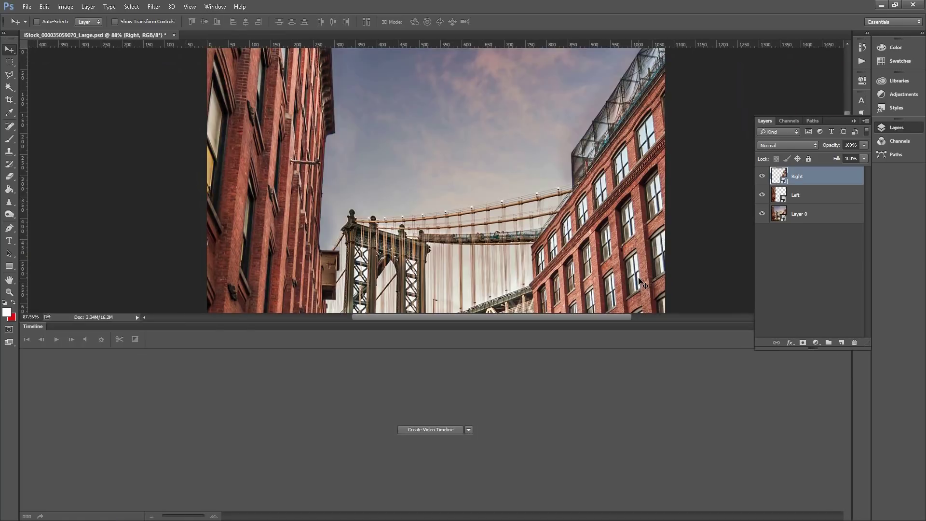
{"action": "key", "text": "ctrl+0"}
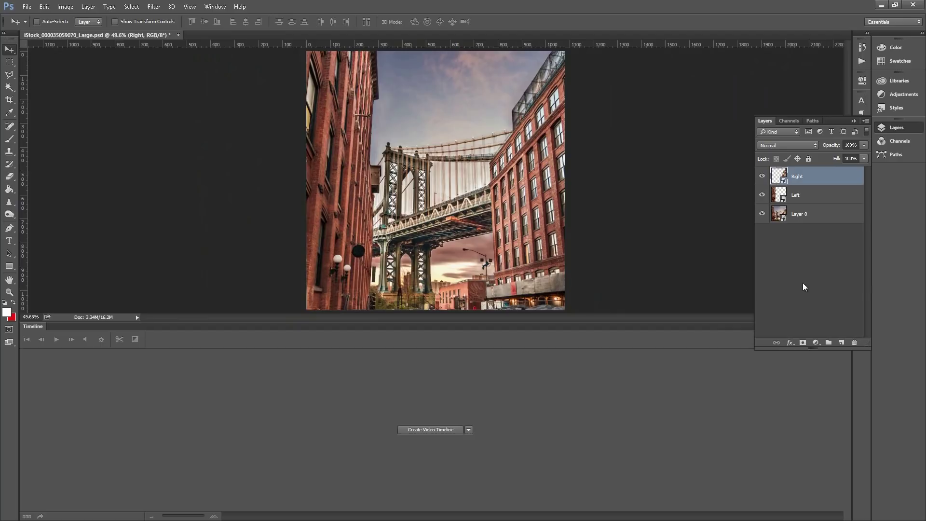
{"action": "left_click", "coordinate": [809, 214]}
{"action": "left_click", "coordinate": [820, 183], "text": "shift"}
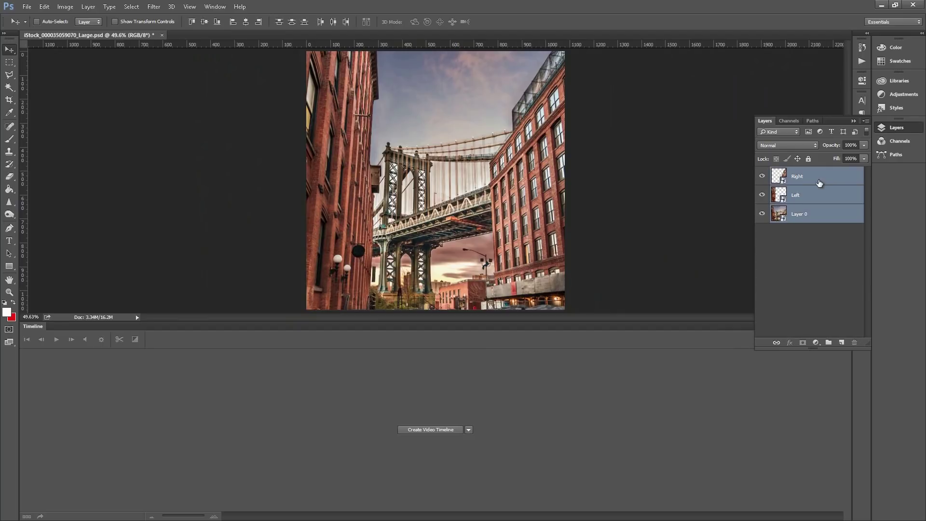
{"action": "left_click", "coordinate": [431, 430]}
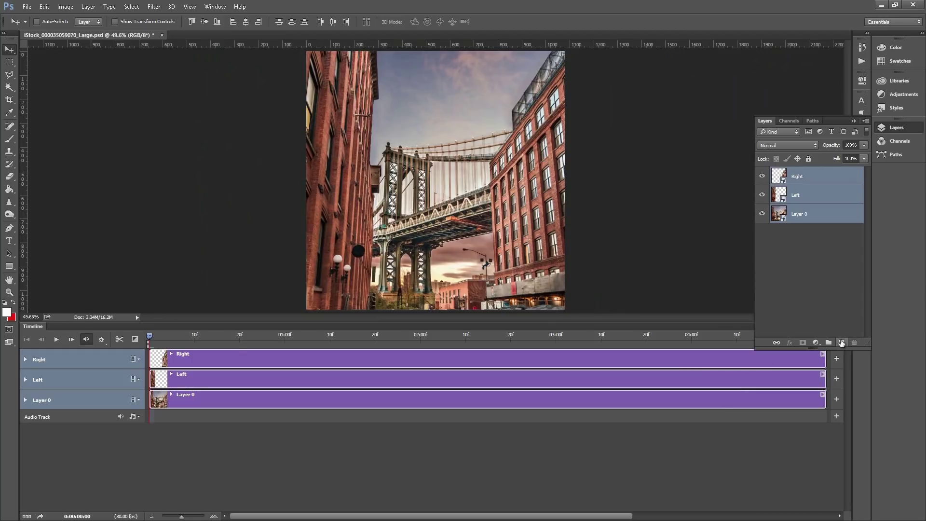
Step: Shorten the timeline's work area and the Right, Left and Layer 0 clips to end at 03:00f
{"action": "left_click_drag", "start_coordinate": [846, 349], "coordinate": [563, 356]}
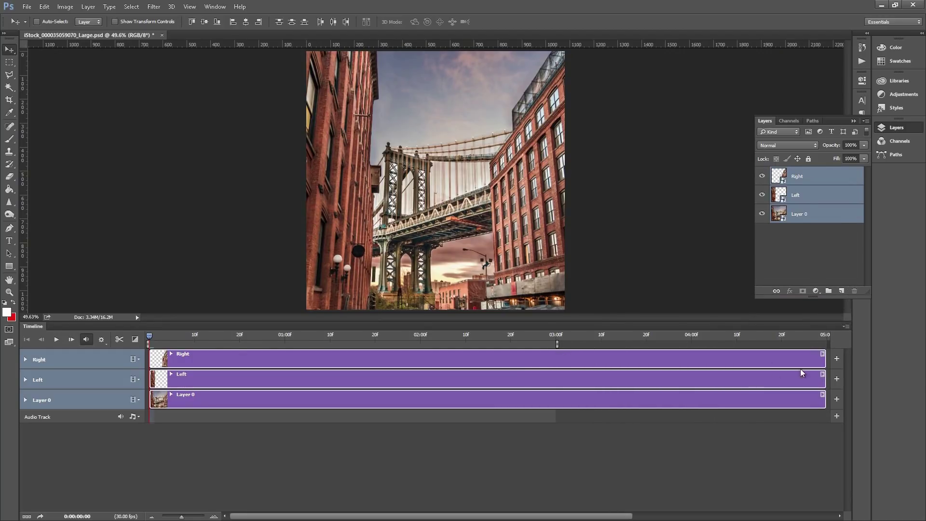
{"action": "left_click_drag", "start_coordinate": [826, 362], "coordinate": [555, 360]}
{"action": "left_click_drag", "start_coordinate": [825, 379], "coordinate": [555, 380]}
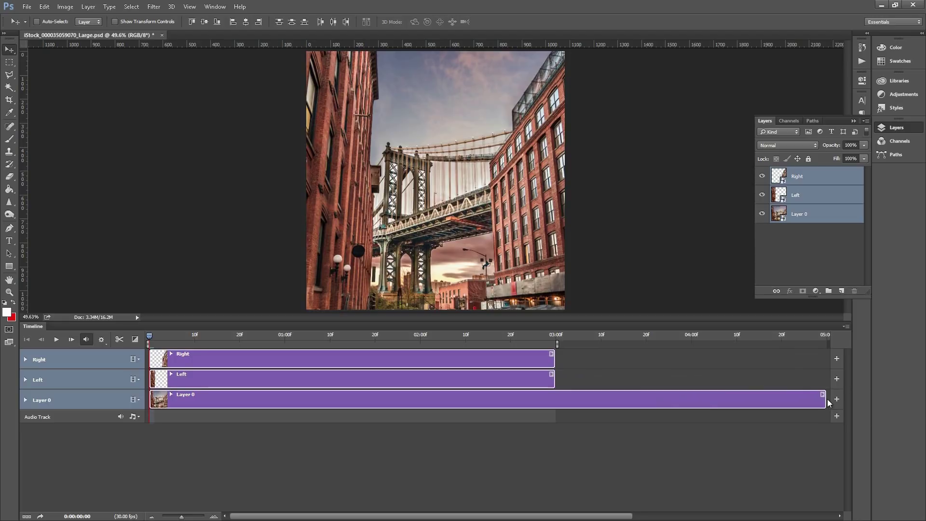
{"action": "left_click_drag", "start_coordinate": [825, 400], "coordinate": [555, 434]}
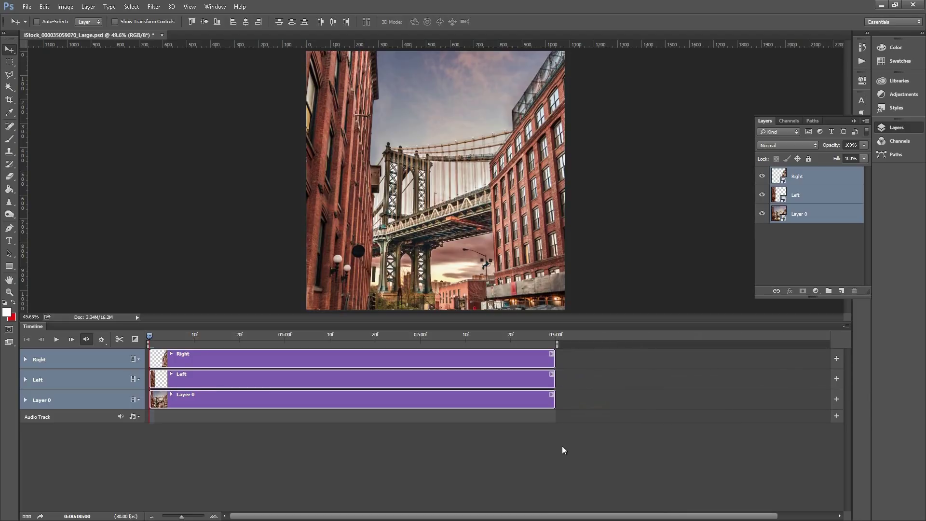
Step: Animate the Right layer's Transform from a keyframe at 0:00:00:00 to about 253% scale and X 972 px at 0:00:02:29, and preview it
{"action": "left_click", "coordinate": [26, 360]}
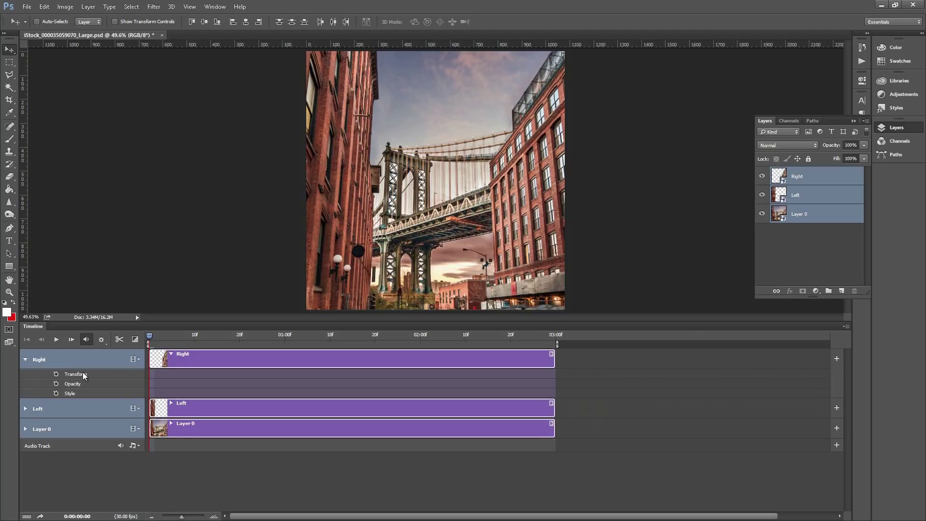
{"action": "left_click", "coordinate": [56, 375]}
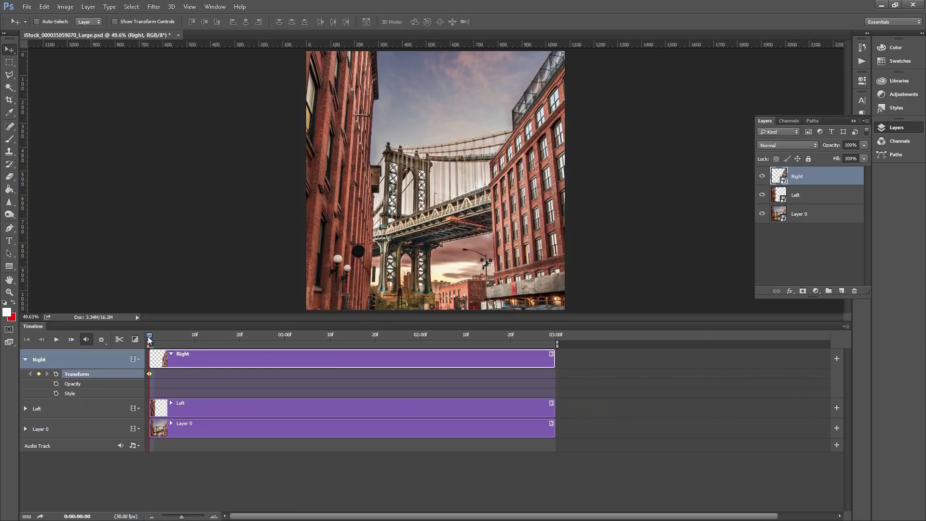
{"action": "left_click_drag", "start_coordinate": [150, 339], "coordinate": [551, 340]}
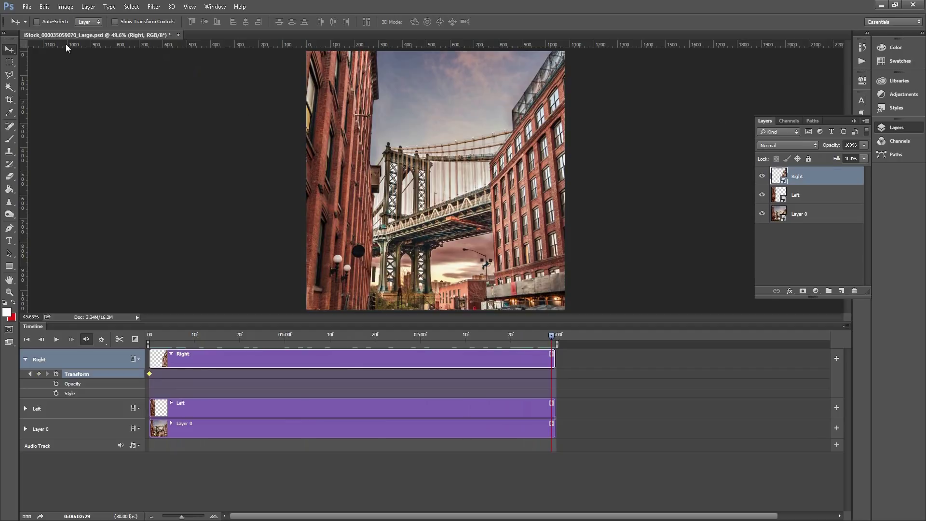
{"action": "left_click", "coordinate": [10, 63]}
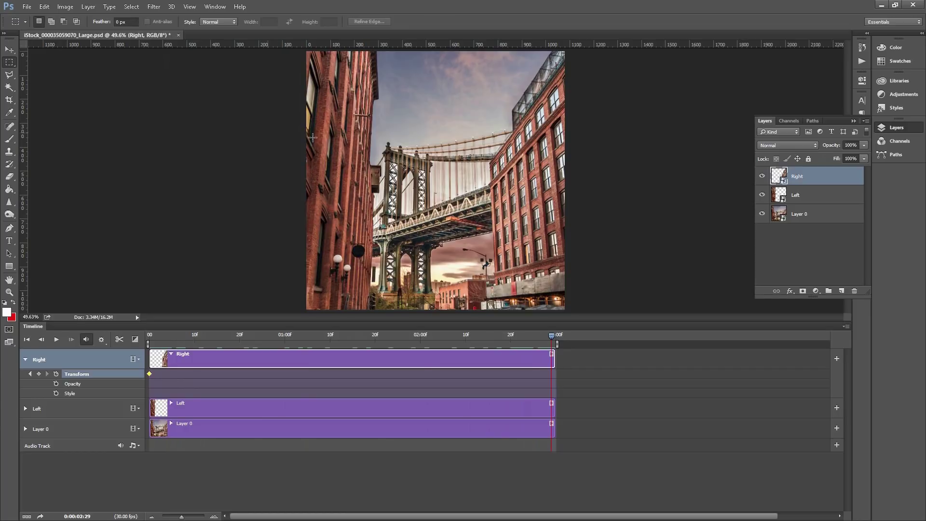
{"action": "right_click", "coordinate": [321, 134]}
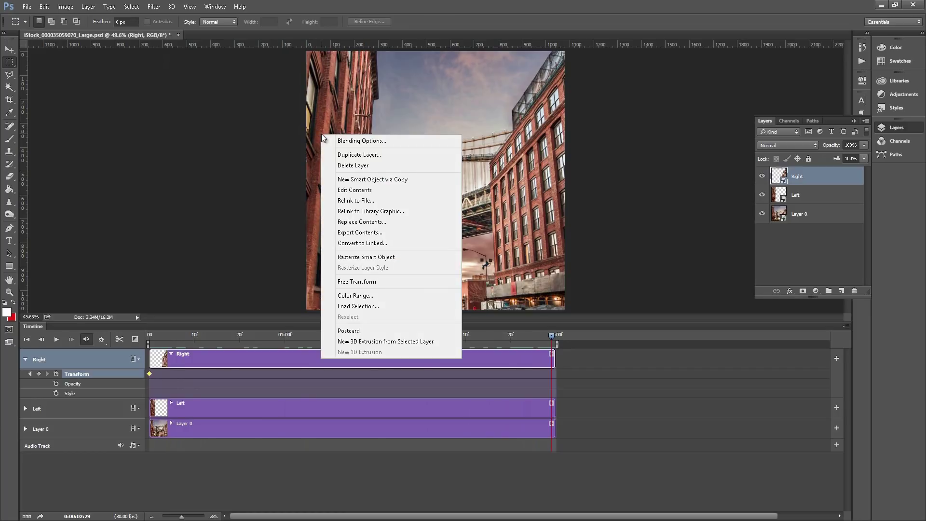
{"action": "left_click", "coordinate": [369, 282]}
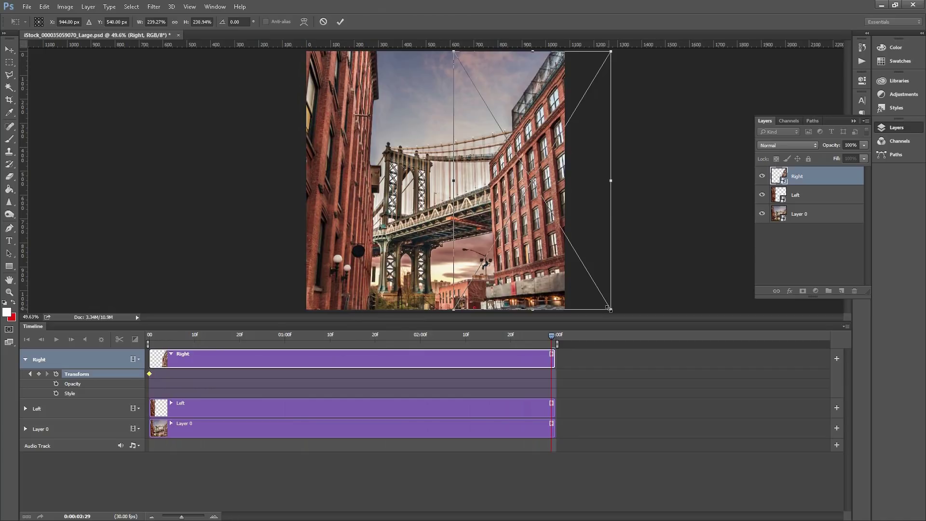
{"action": "left_click_drag", "start_coordinate": [609, 308], "coordinate": [616, 312]}
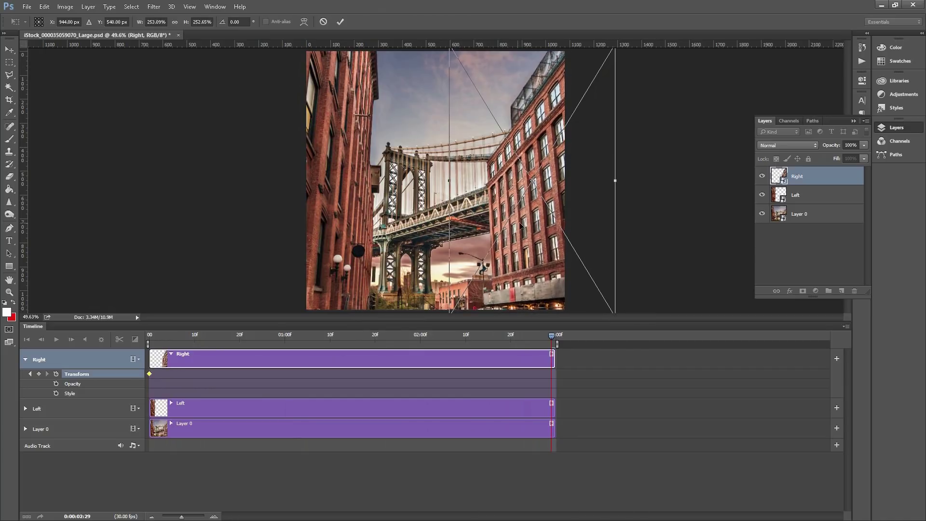
{"action": "left_click_drag", "start_coordinate": [521, 225], "coordinate": [527, 228]}
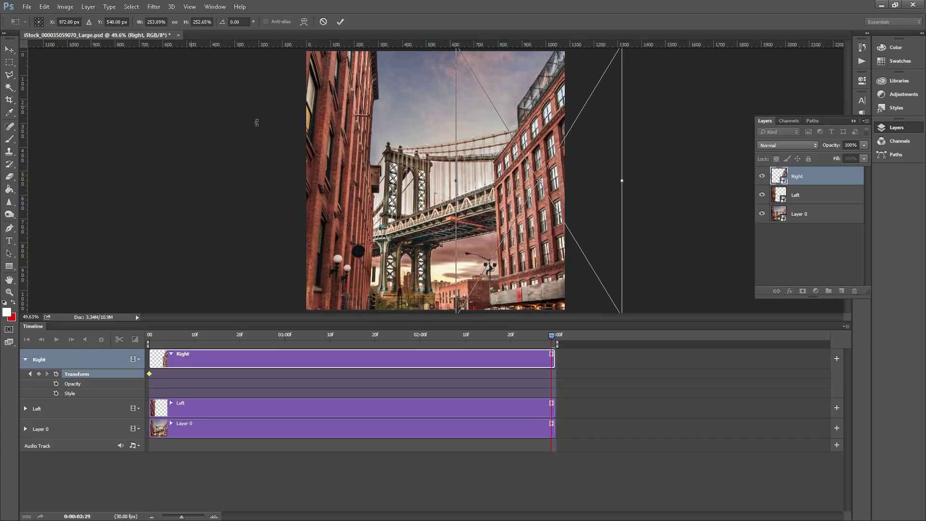
{"action": "key", "text": "Return"}
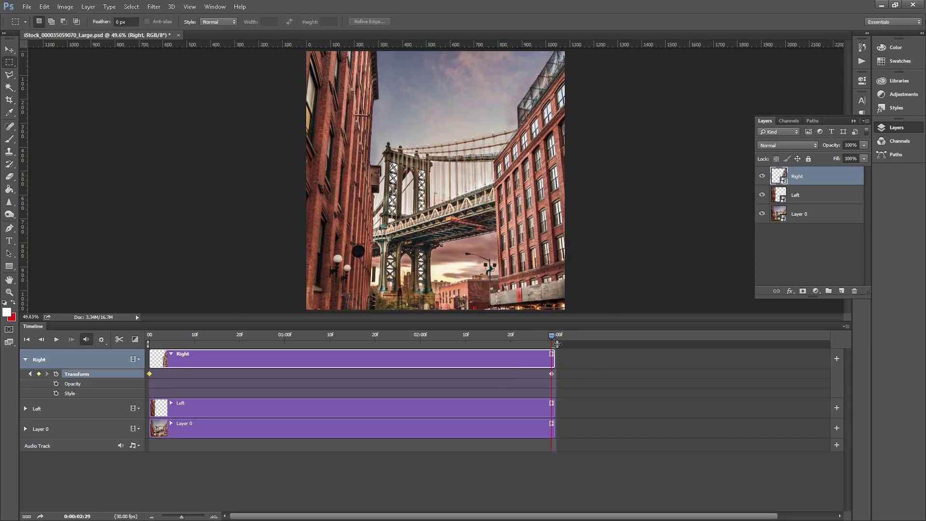
{"action": "key", "text": "space"}
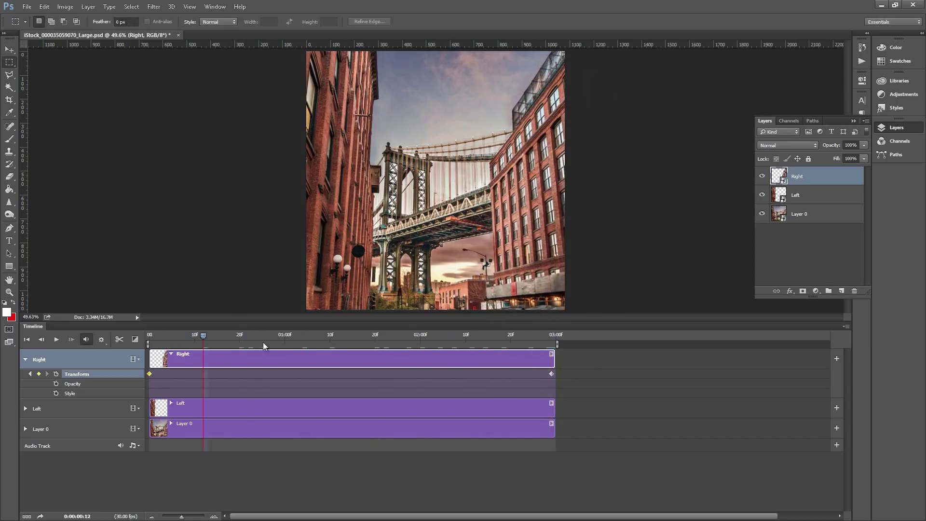
Step: Raise the Right layer to Y 516 px with Free Transform at its 0:00:02:29 keyframe and preview the motion
{"action": "left_click_drag", "start_coordinate": [445, 346], "coordinate": [560, 346]}
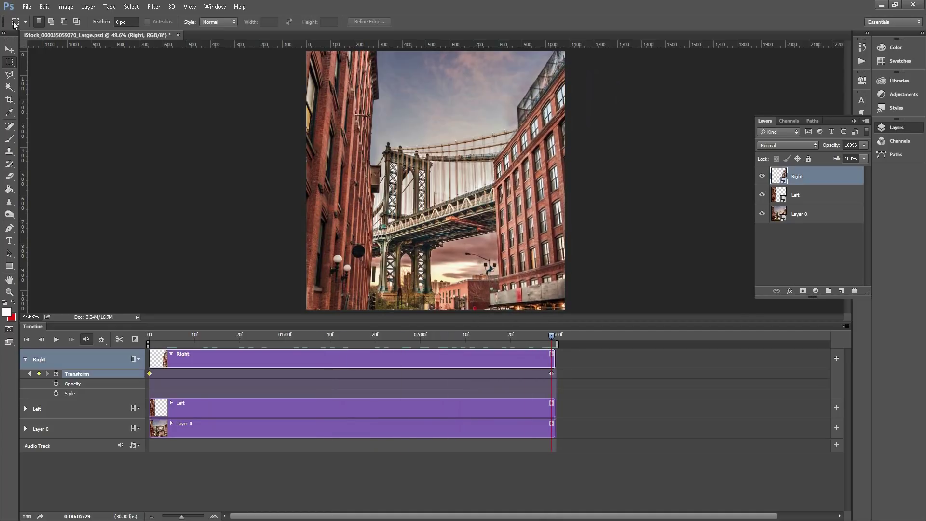
{"action": "right_click", "coordinate": [325, 176]}
{"action": "left_click", "coordinate": [425, 324]}
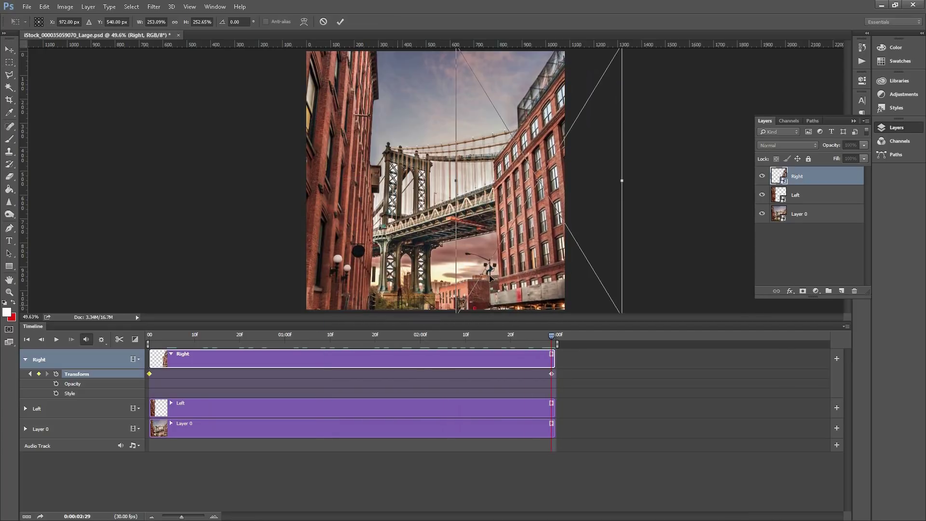
{"action": "left_click_drag", "start_coordinate": [519, 266], "coordinate": [520, 261]}
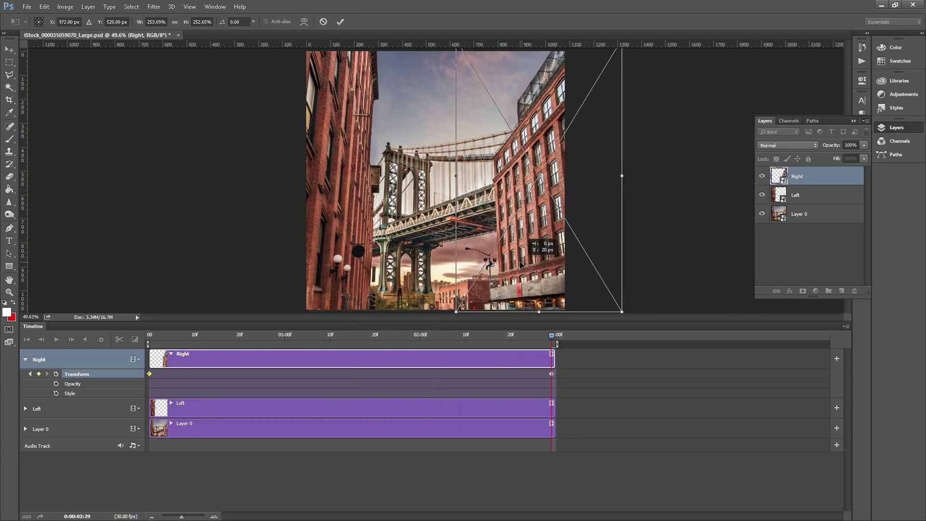
{"action": "key", "text": "Up"}
{"action": "key", "text": "Up"}
{"action": "key", "text": "Up"}
{"action": "key", "text": "Up"}
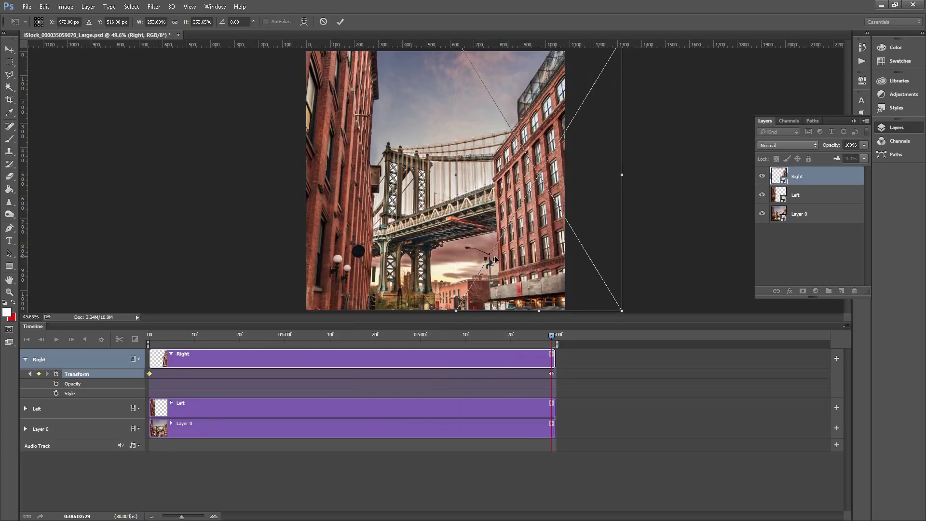
{"action": "key", "text": "Return"}
{"action": "key", "text": "space"}
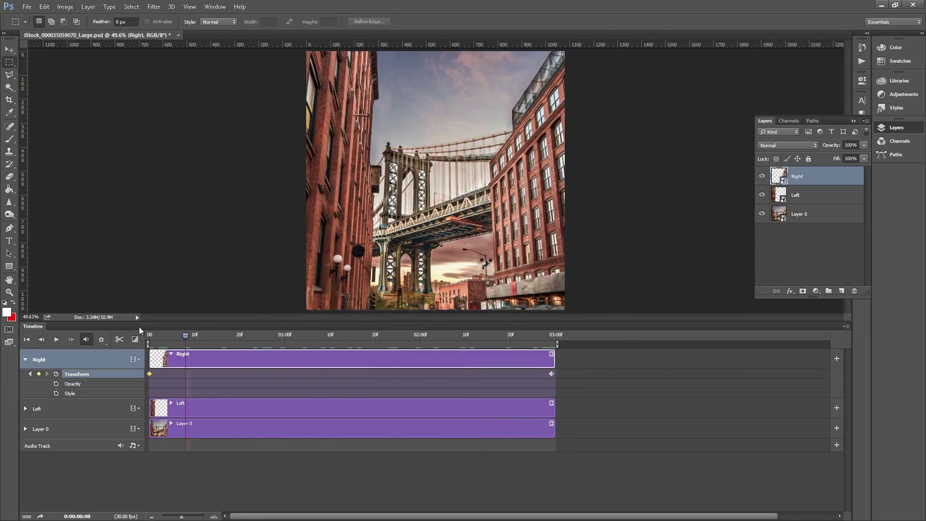
Step: Expand the Left layer's properties in the timeline and add its starting Transform keyframe at 0:00:00:00
{"action": "left_click", "coordinate": [195, 413]}
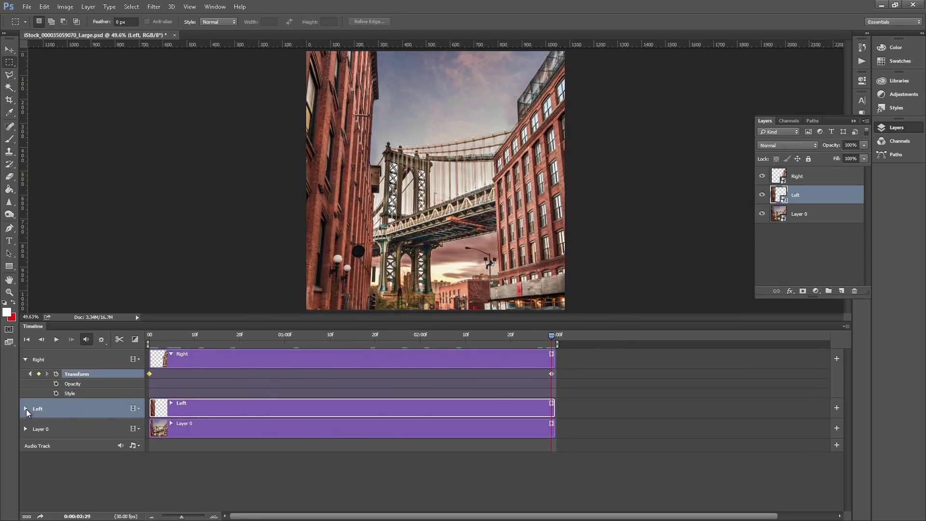
{"action": "left_click", "coordinate": [26, 409]}
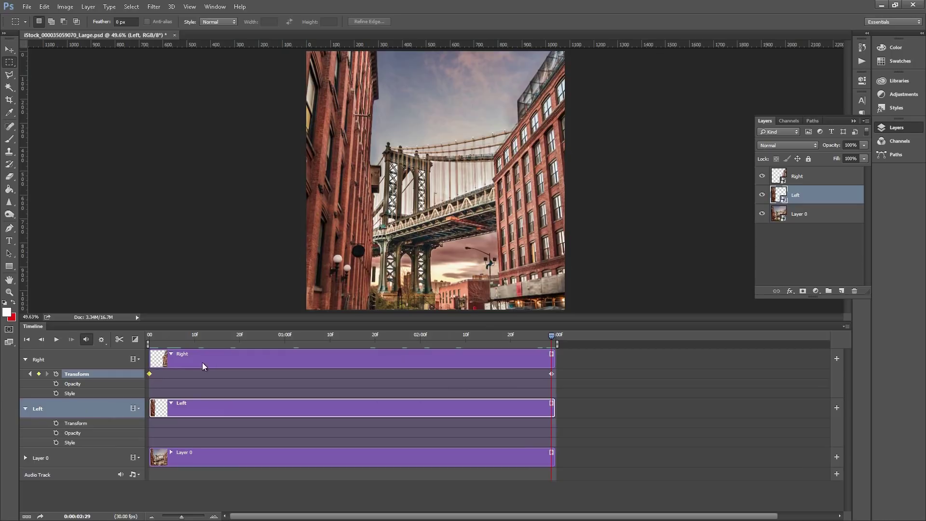
{"action": "left_click", "coordinate": [151, 335]}
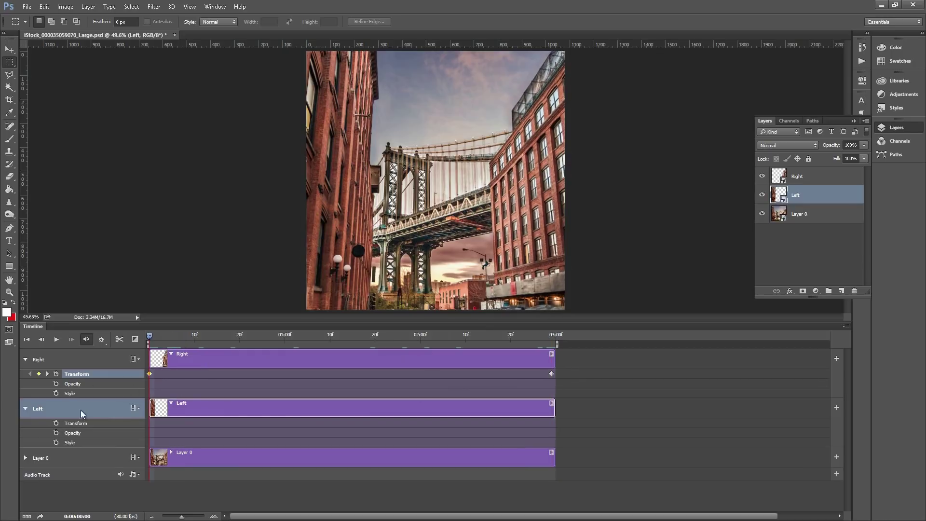
{"action": "left_click", "coordinate": [56, 424]}
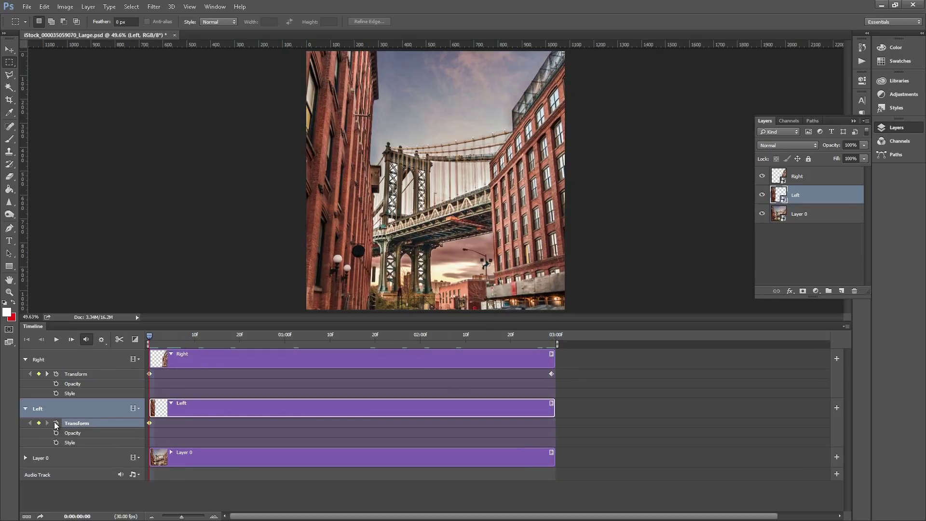
Step: Free Transform the Left layer at 0:00:02:29 to about 259% scale, X -48 px and Y 513.5 px, and preview the motion
{"action": "left_click", "coordinate": [550, 335]}
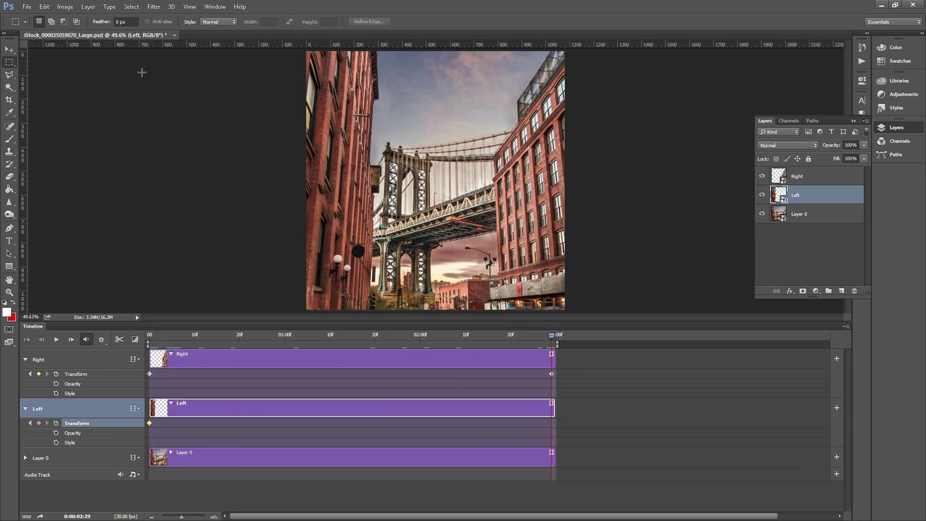
{"action": "right_click", "coordinate": [355, 133]}
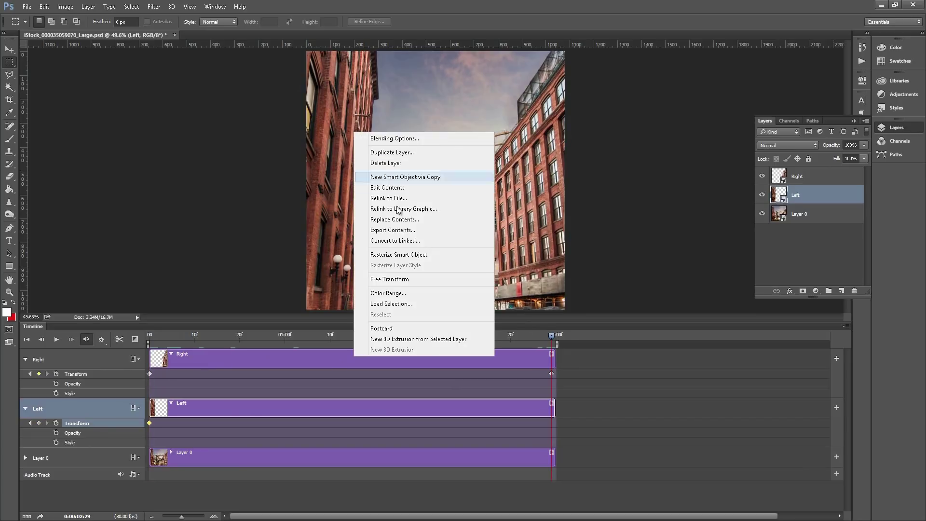
{"action": "left_click", "coordinate": [390, 280]}
{"action": "left_click_drag", "start_coordinate": [381, 310], "coordinate": [369, 288]}
{"action": "key", "text": "Down"}
{"action": "key", "text": "Down"}
{"action": "key", "text": "Down"}
{"action": "key", "text": "Down"}
{"action": "key", "text": "Down"}
{"action": "key", "text": "Down"}
{"action": "key", "text": "Down"}
{"action": "key", "text": "Down"}
{"action": "key", "text": "Down"}
{"action": "key", "text": "Down"}
{"action": "key", "text": "Down"}
{"action": "key", "text": "Down"}
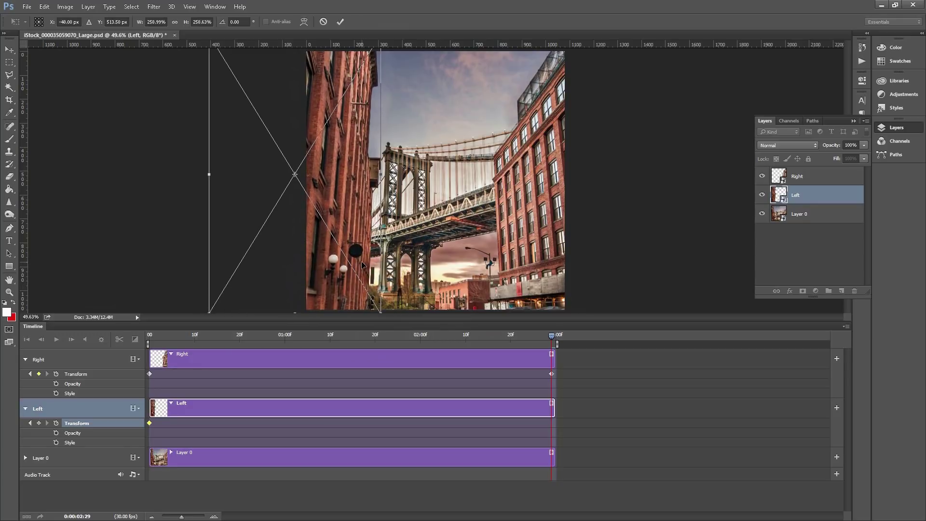
{"action": "key", "text": "Return"}
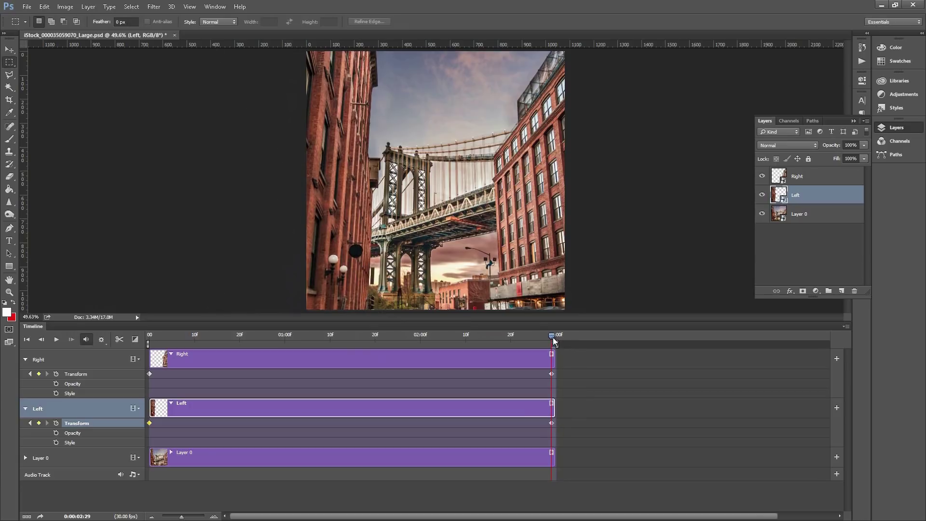
{"action": "key", "text": "space"}
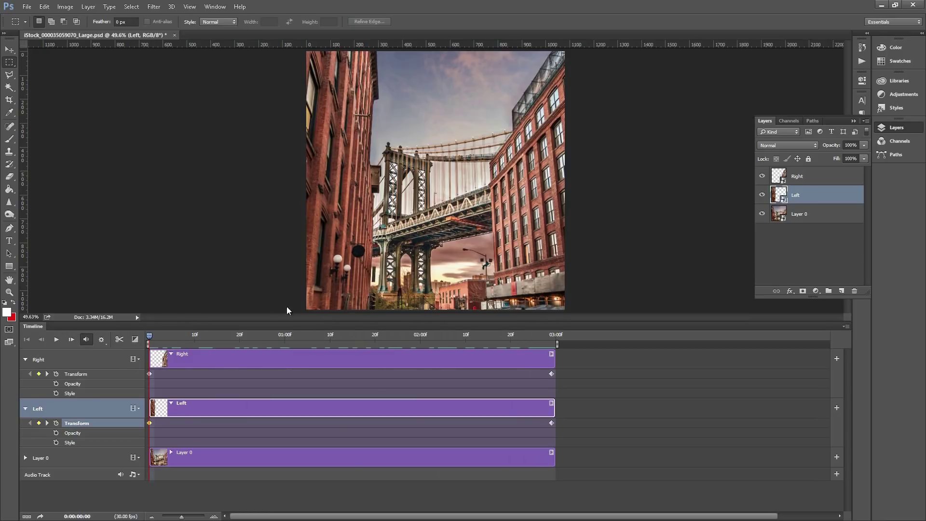
Step: At 0:00:00:00, move the Left building slightly right and the Right building slightly left to narrow their gap, and preview the animation
{"action": "left_click", "coordinate": [9, 49]}
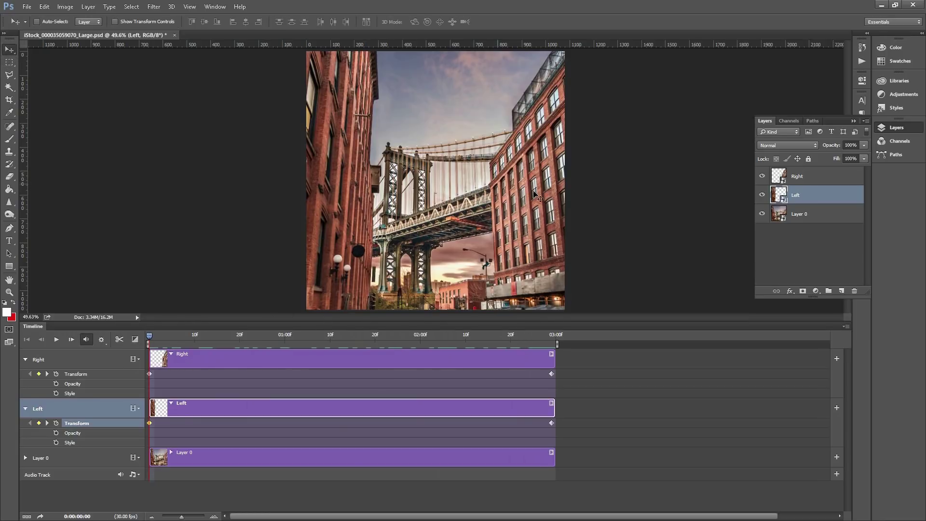
{"action": "left_click_drag", "start_coordinate": [550, 196], "coordinate": [563, 192]}
{"action": "left_click", "coordinate": [241, 369]}
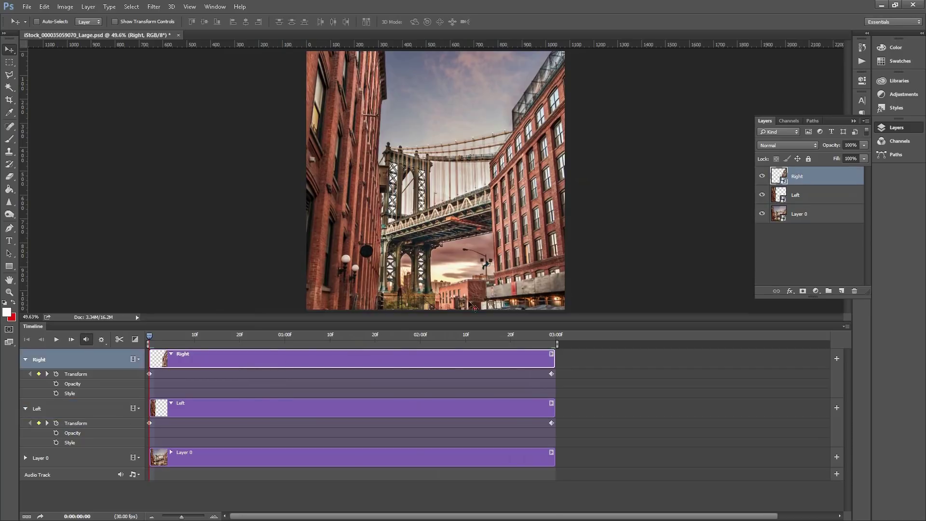
{"action": "left_click_drag", "start_coordinate": [555, 233], "coordinate": [544, 233]}
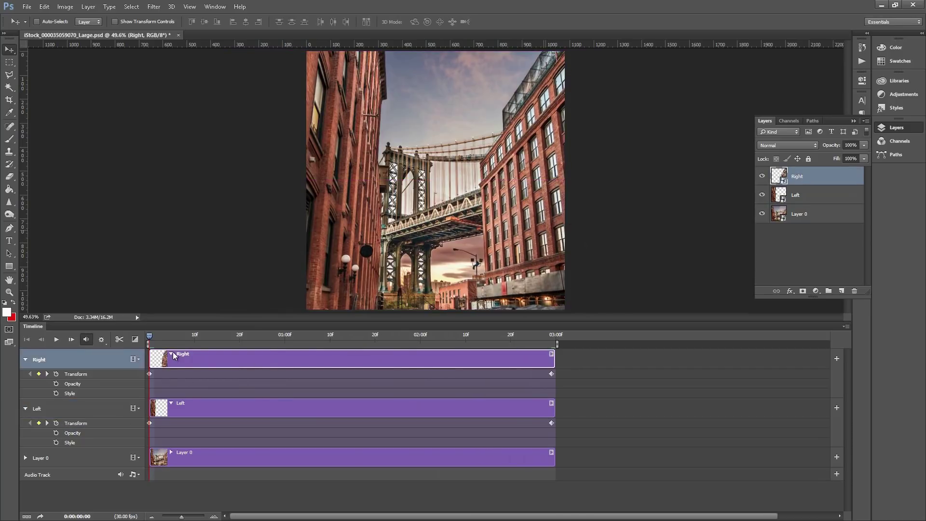
{"action": "key", "text": "space"}
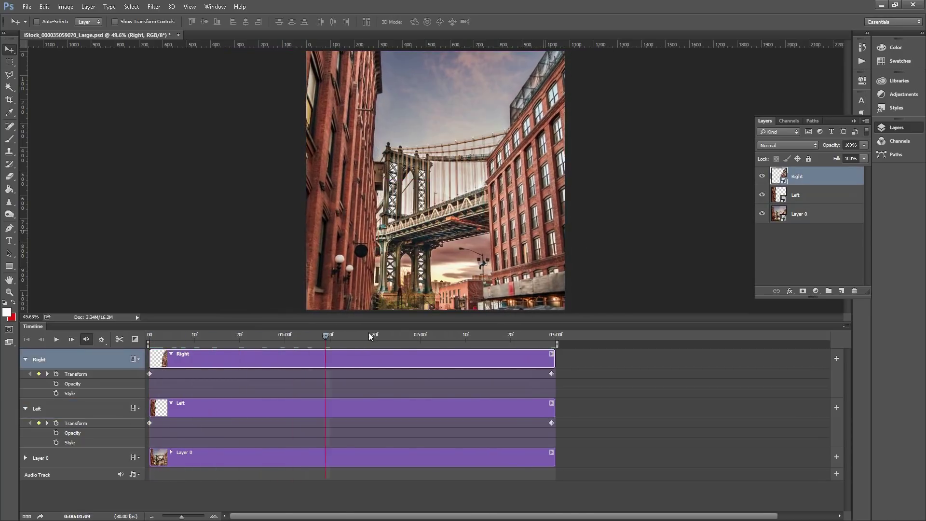
{"action": "key", "text": "space"}
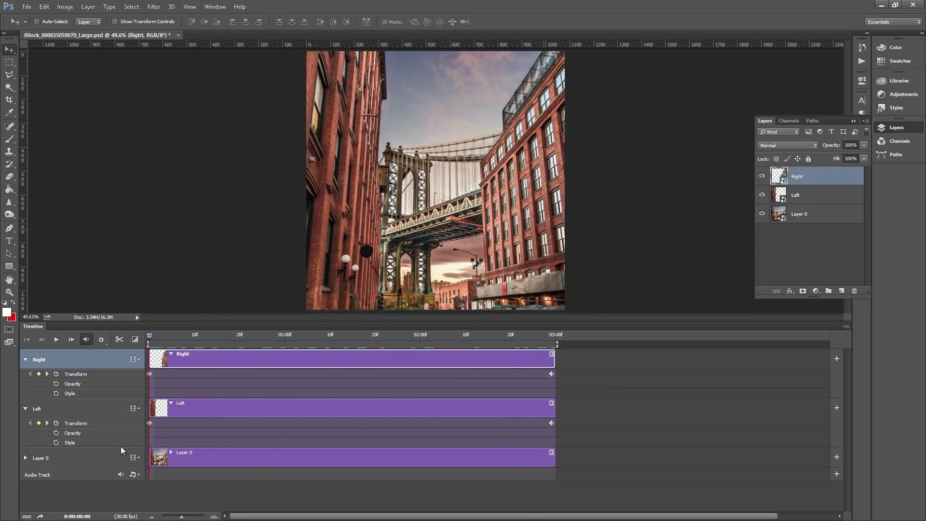
Step: Expand Layer 0's properties in the timeline and add its starting Transform keyframe at 0:00:00:00
{"action": "left_click", "coordinate": [42, 459]}
{"action": "key", "text": "m"}
{"action": "left_click", "coordinate": [25, 458]}
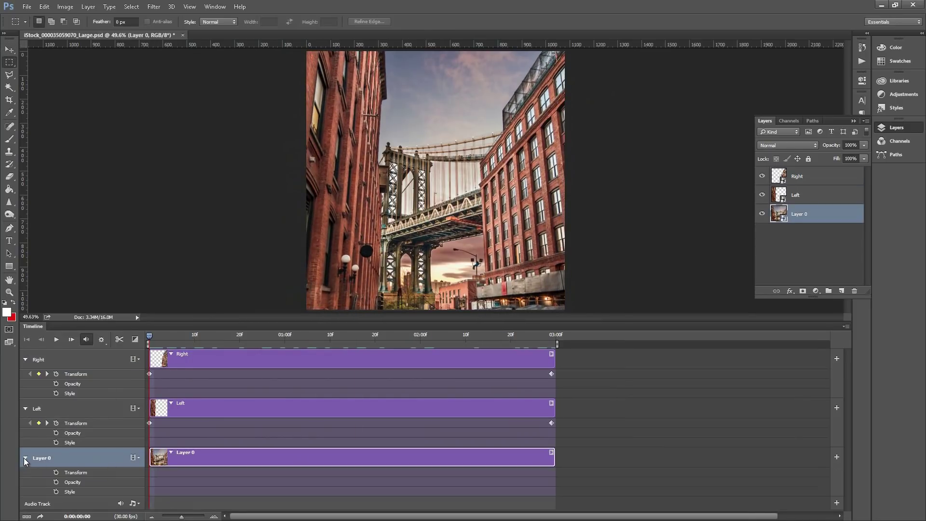
{"action": "left_click", "coordinate": [56, 473]}
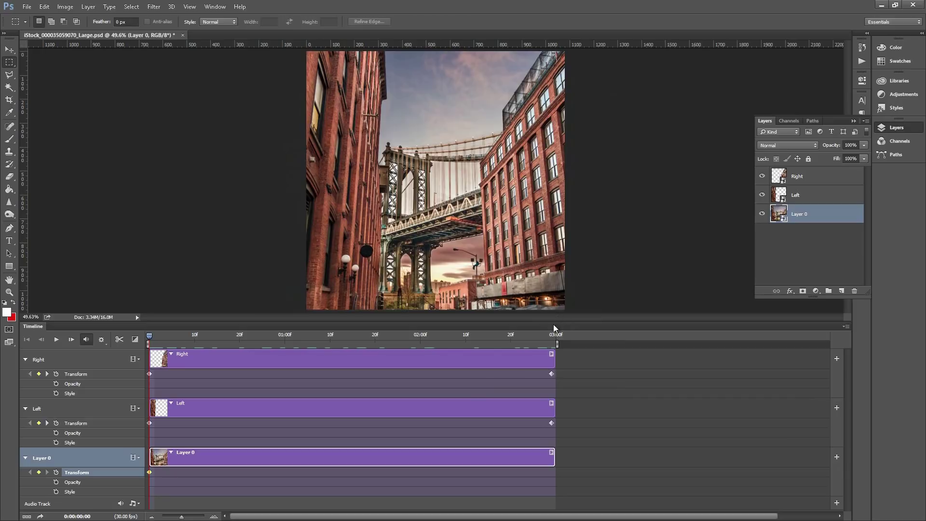
Step: Free Transform Layer 0 at 0:00:02:29 to about 260% scale, X 477 px and Y 504 px
{"action": "left_click", "coordinate": [553, 336]}
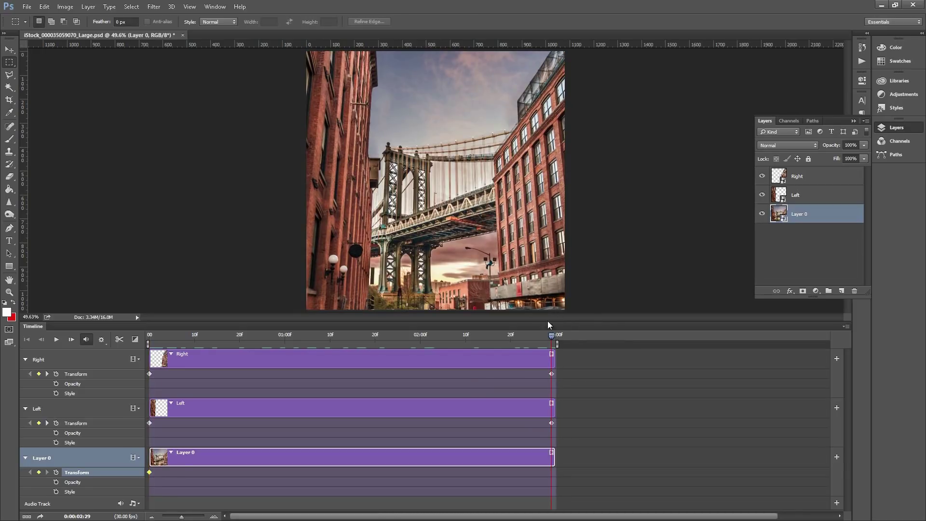
{"action": "right_click", "coordinate": [475, 178]}
{"action": "left_click", "coordinate": [504, 325]}
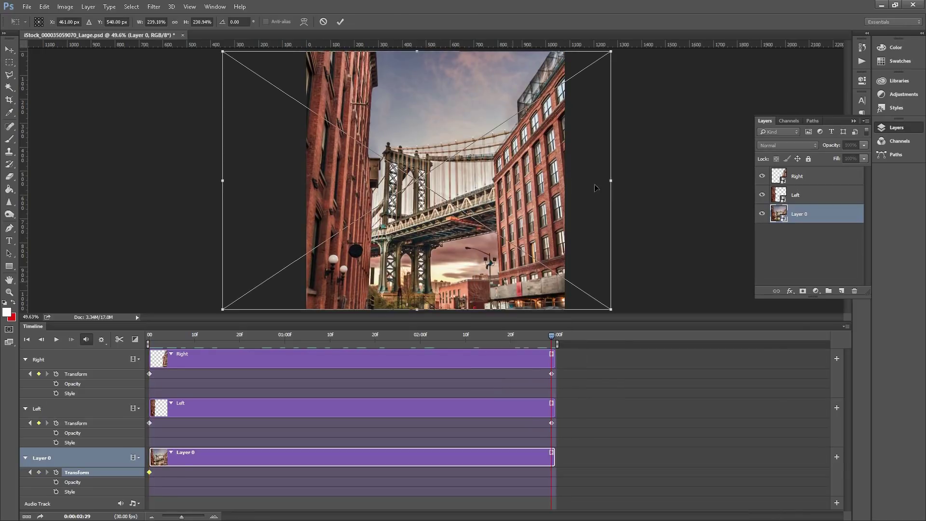
{"action": "left_click_drag", "start_coordinate": [613, 50], "coordinate": [632, 36]}
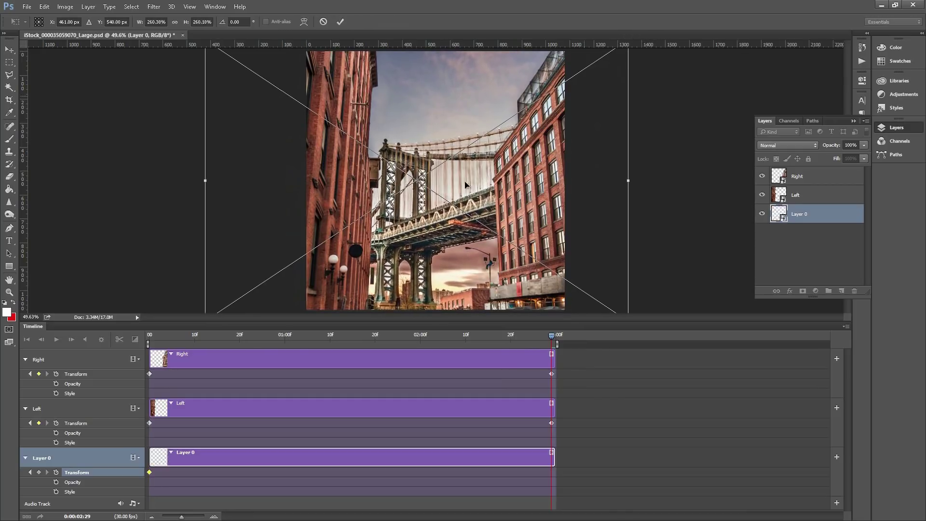
{"action": "left_click_drag", "start_coordinate": [460, 190], "coordinate": [465, 180]}
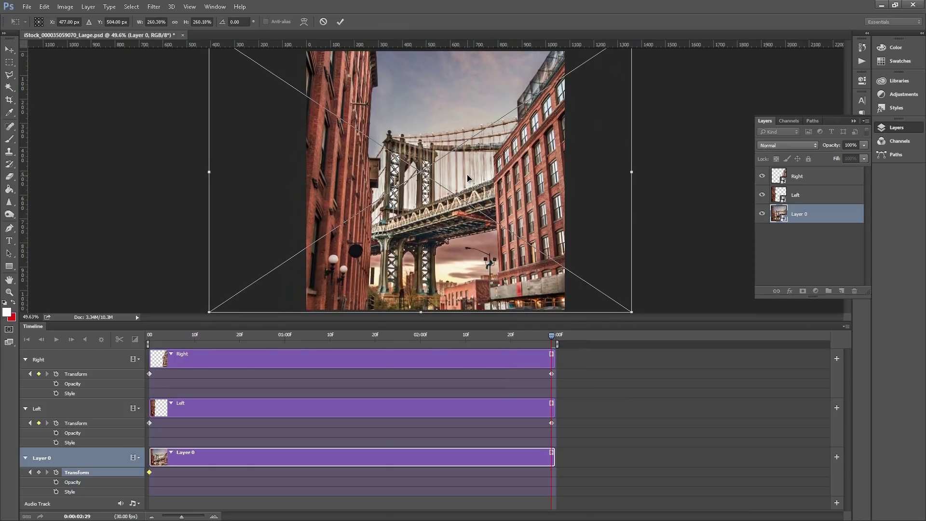
{"action": "key", "text": "Return"}
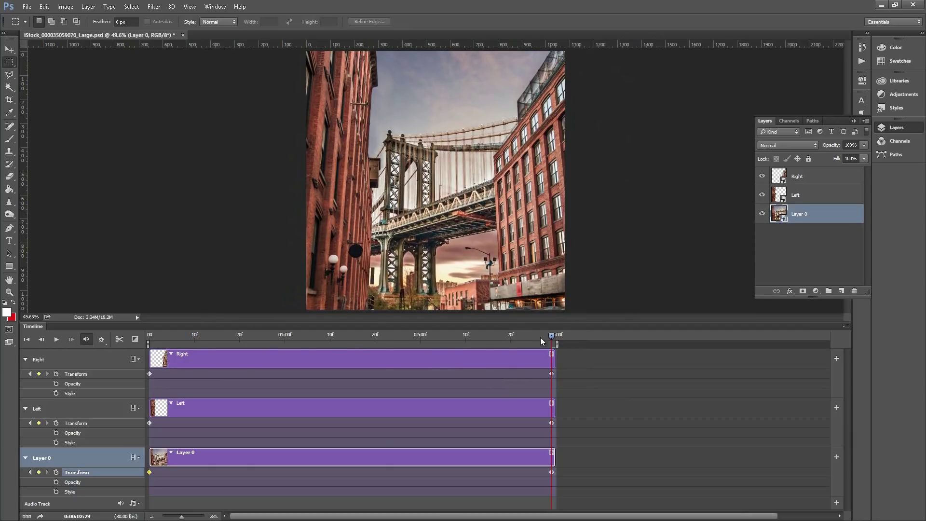
Step: Shift Layer 0 to X 457 px with Free Transform at its 0:00:02:29 keyframe and scrub through the animation
{"action": "mouse_move", "coordinate": [541, 342]}
{"action": "left_mouse_down"}
{"action": "mouse_move", "coordinate": [190, 348]}
{"action": "mouse_move", "coordinate": [498, 357]}
{"action": "mouse_move", "coordinate": [331, 372]}
{"action": "mouse_move", "coordinate": [281, 372]}
{"action": "mouse_move", "coordinate": [551, 341]}
{"action": "left_mouse_up"}
{"action": "right_click", "coordinate": [491, 208]}
{"action": "left_click", "coordinate": [14, 63]}
{"action": "right_click", "coordinate": [348, 153]}
{"action": "left_click", "coordinate": [394, 301]}
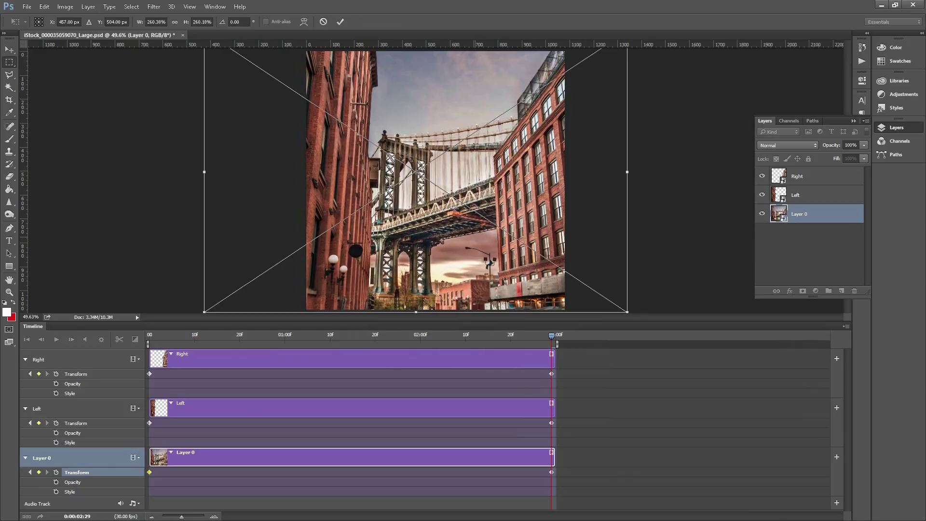
{"action": "key", "text": "Return"}
{"action": "left_click_drag", "start_coordinate": [544, 342], "coordinate": [218, 337]}
{"action": "left_click_drag", "start_coordinate": [210, 390], "coordinate": [367, 409]}
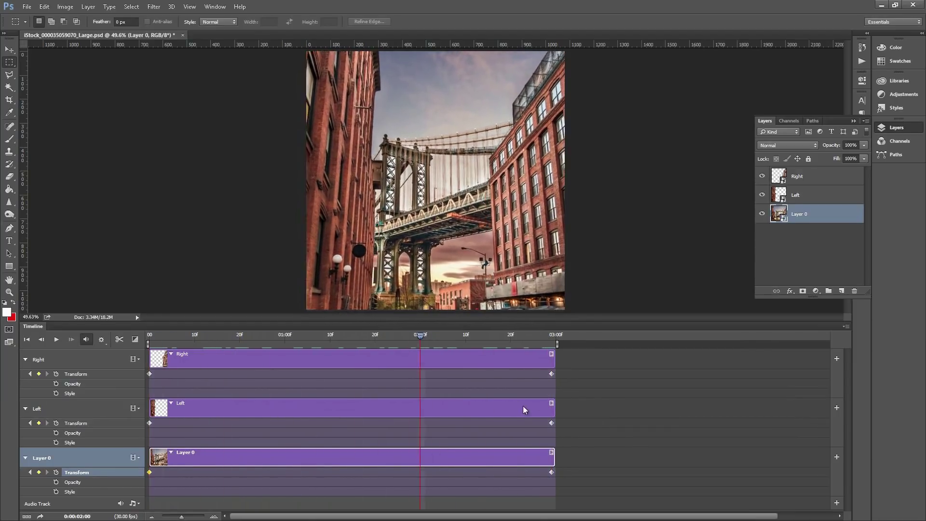
Step: Select the Right, Left and Layer 0 layers, shift them left together at 0:00:02:29, and compare the first and last frames
{"action": "left_click", "coordinate": [12, 47]}
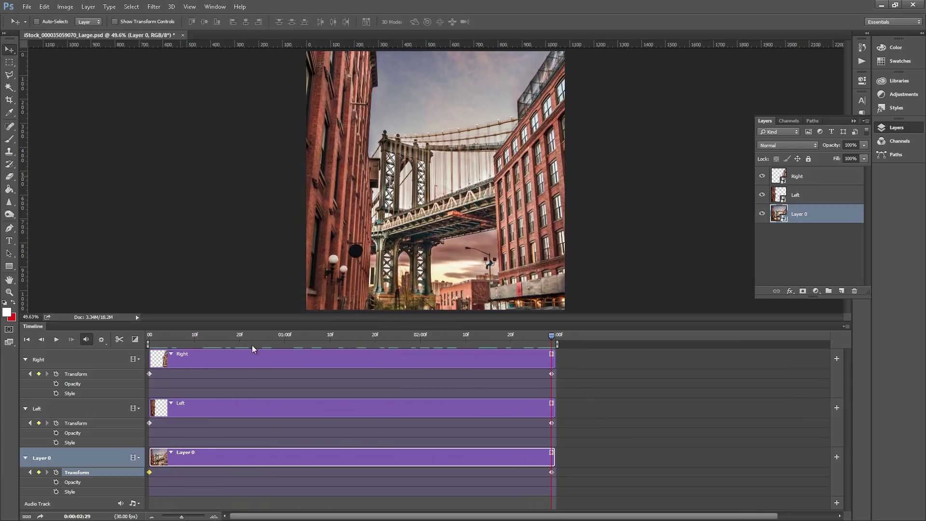
{"action": "left_click", "coordinate": [312, 362], "text": "shift"}
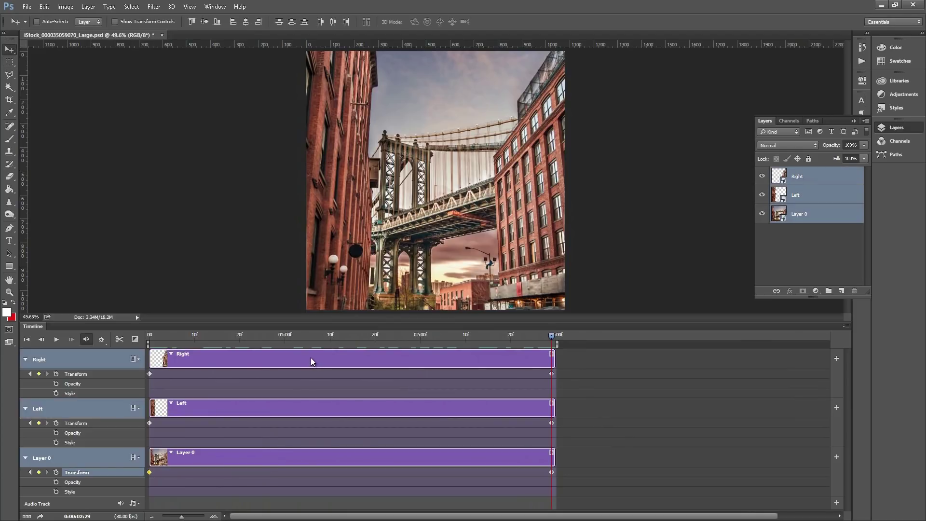
{"action": "left_click_drag", "start_coordinate": [546, 244], "coordinate": [529, 244]}
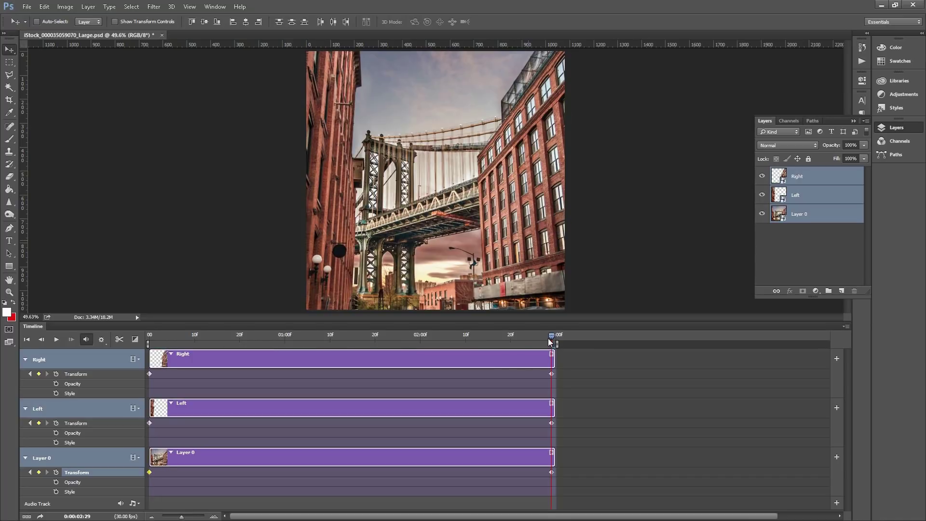
{"action": "left_click_drag", "start_coordinate": [552, 339], "coordinate": [149, 339]}
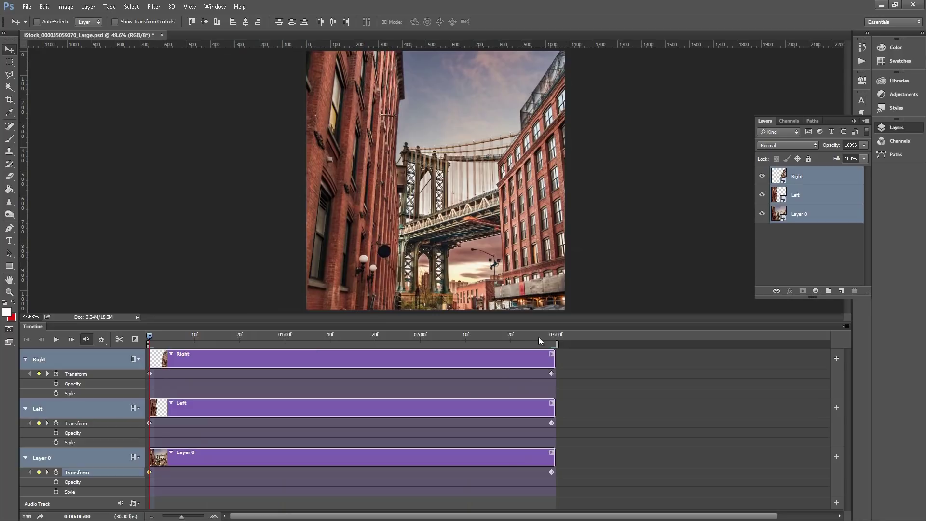
{"action": "left_click_drag", "start_coordinate": [149, 337], "coordinate": [552, 339]}
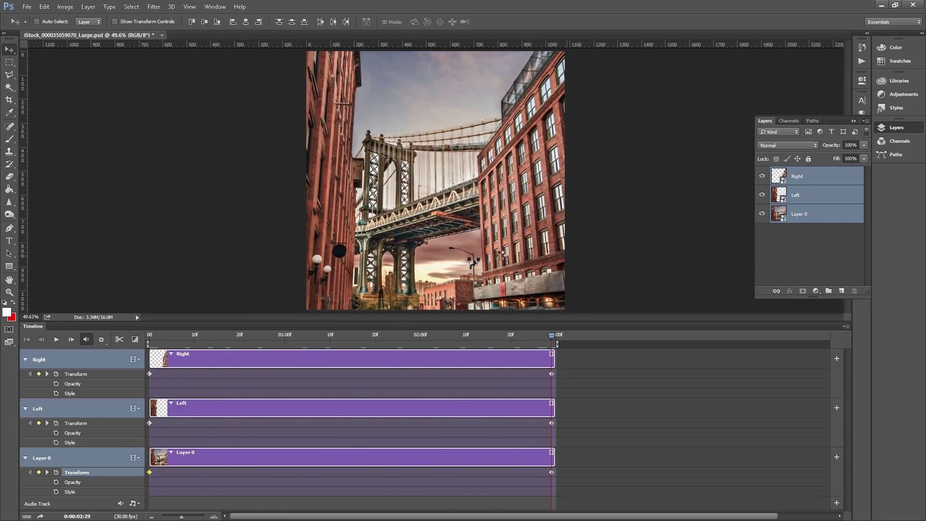
Step: Shift the three selected layers right at 0:00:02:29 and left at 0:00:00:00, and scrub to check the framing
{"action": "left_click_drag", "start_coordinate": [503, 252], "coordinate": [518, 251]}
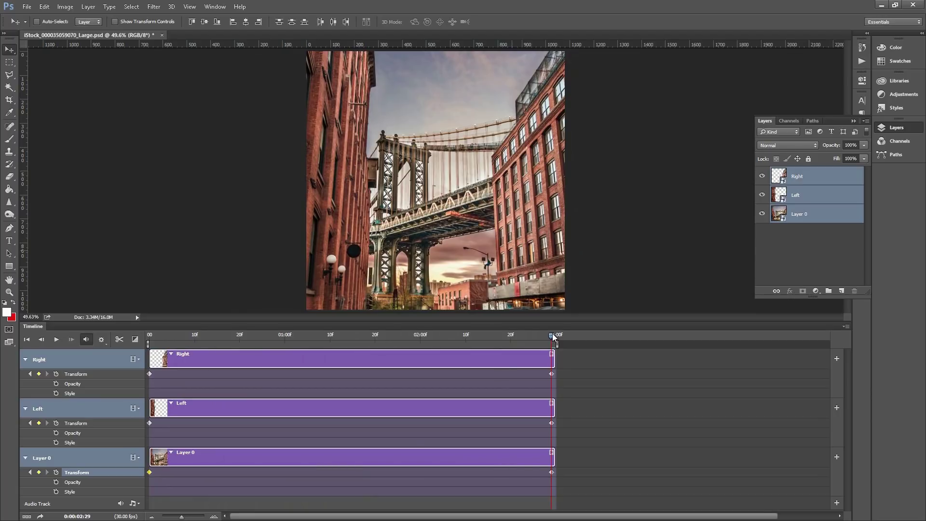
{"action": "left_click_drag", "start_coordinate": [553, 336], "coordinate": [149, 337]}
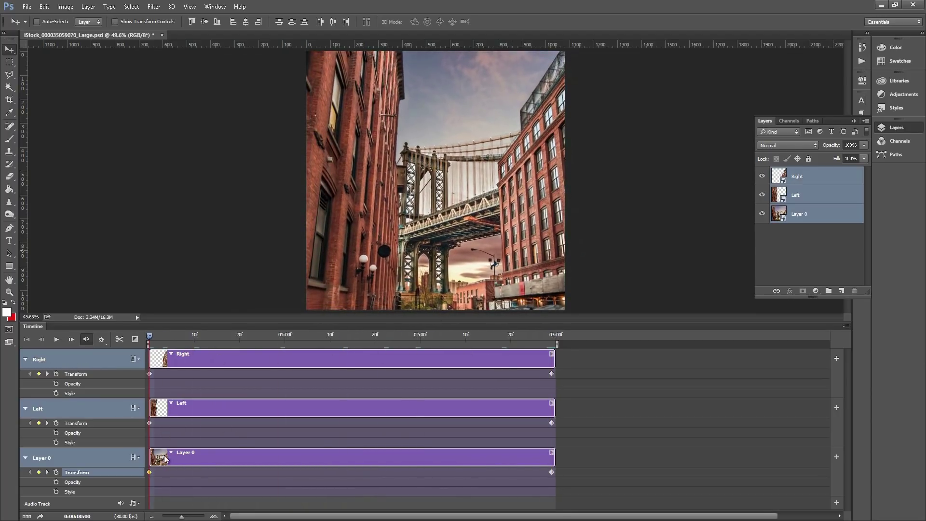
{"action": "left_click_drag", "start_coordinate": [560, 237], "coordinate": [536, 236]}
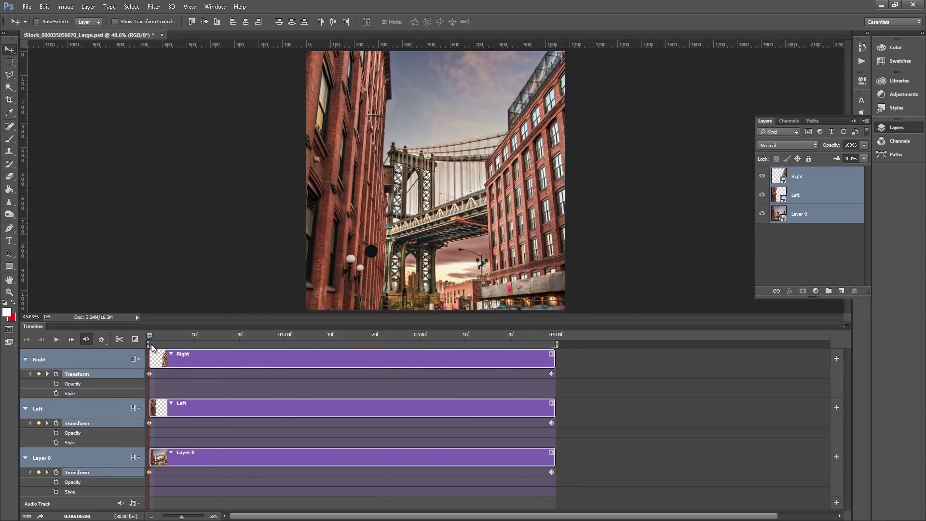
{"action": "left_click_drag", "start_coordinate": [164, 335], "coordinate": [552, 339]}
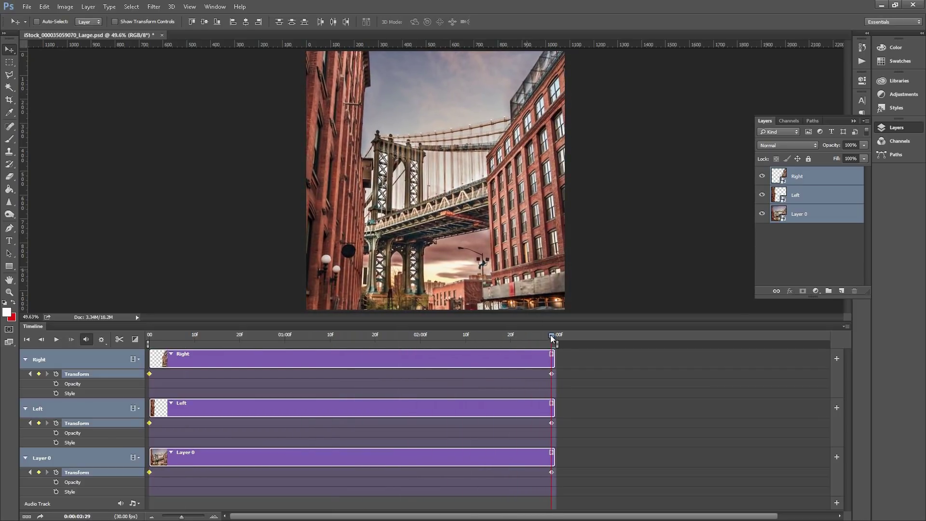
{"action": "mouse_move", "coordinate": [551, 340]}
{"action": "left_mouse_down"}
{"action": "mouse_move", "coordinate": [122, 349]}
{"action": "mouse_move", "coordinate": [553, 348]}
{"action": "left_mouse_up"}
Step: Open the Render Video export settings and name the output file Buildings.mp4
{"action": "left_click", "coordinate": [27, 6]}
{"action": "mouse_move", "coordinate": [88, 146]}
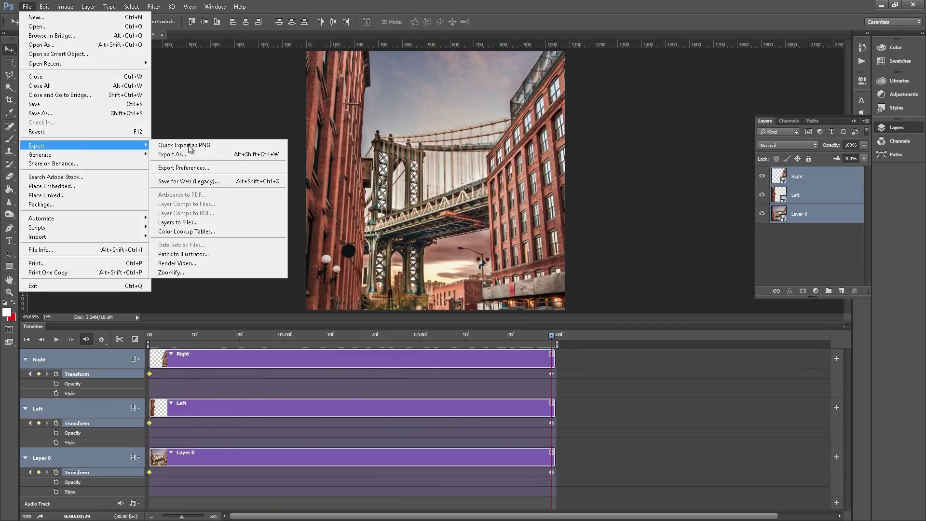
{"action": "left_click", "coordinate": [202, 267]}
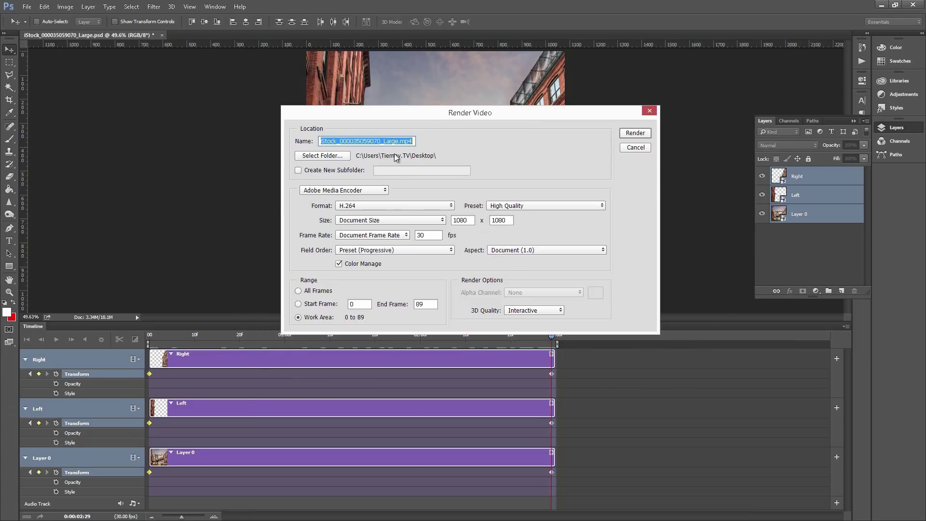
{"action": "left_click", "coordinate": [395, 141]}
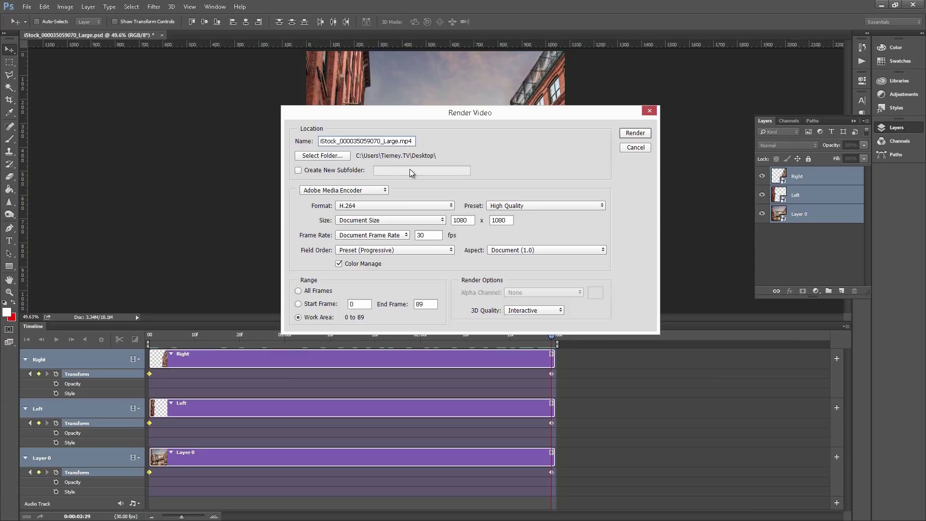
{"action": "left_click_drag", "start_coordinate": [398, 141], "coordinate": [283, 140]}
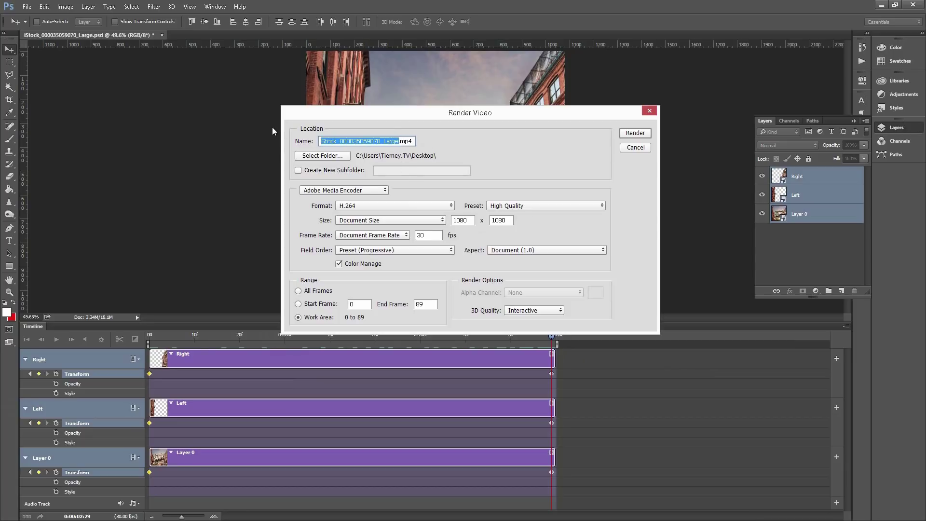
{"action": "type", "text": "Buildings"}
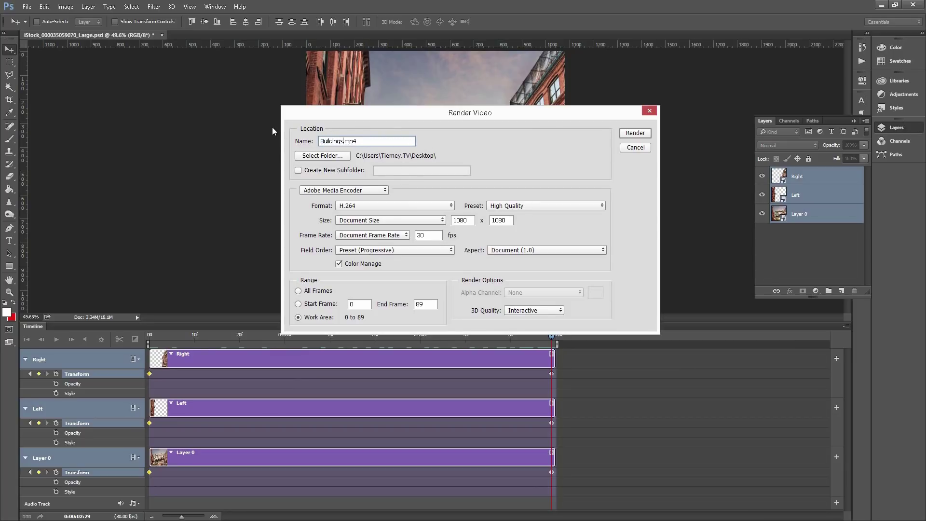